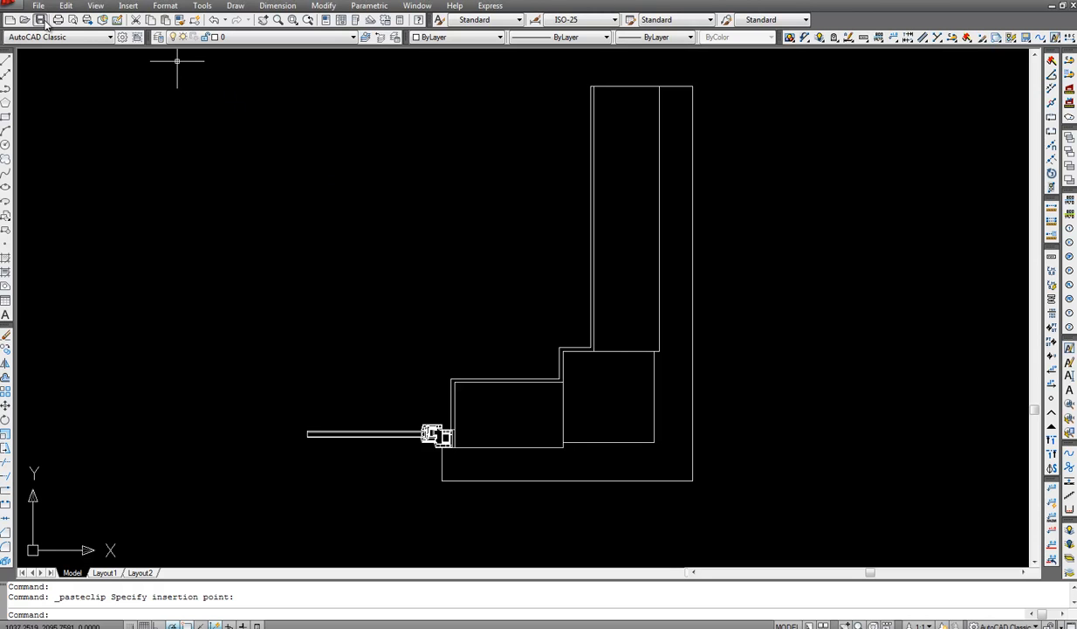
- Save the drawing as stena in AutoCAD 2000/LT2000 DXF format and close it without resaving in AutoCAD 2010 format
{"action": "left_click", "coordinate": [40, 19]}
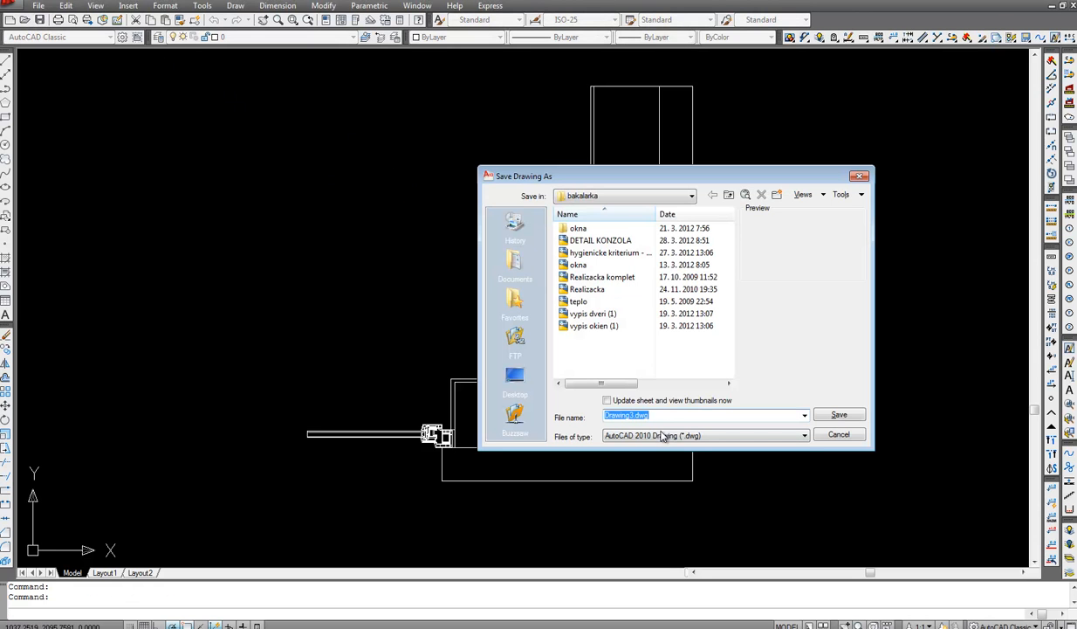
{"action": "left_click", "coordinate": [662, 436]}
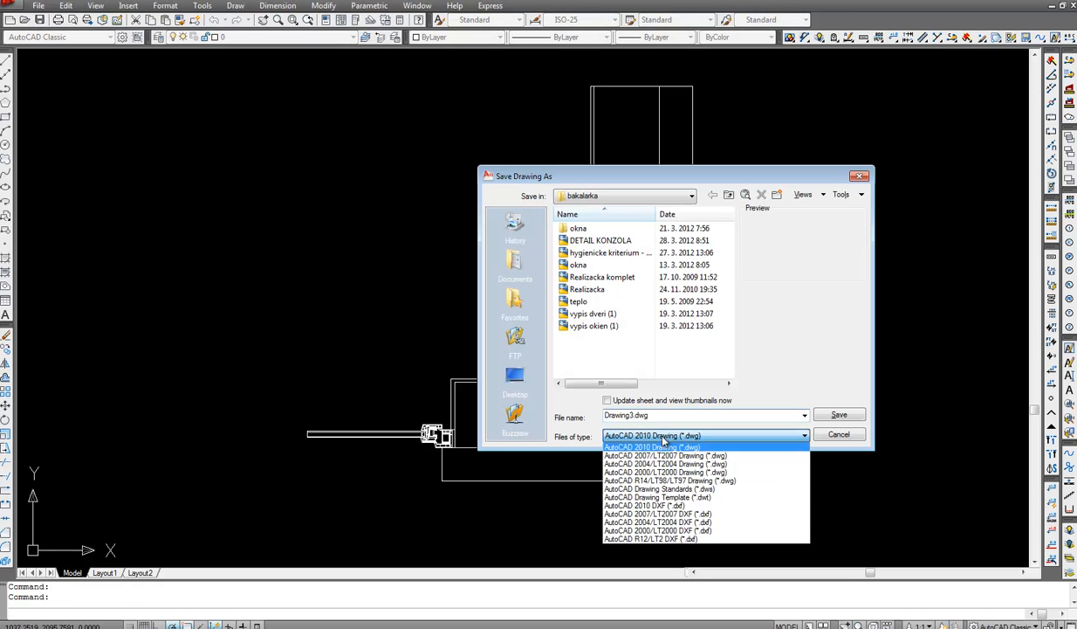
{"action": "left_click", "coordinate": [690, 532]}
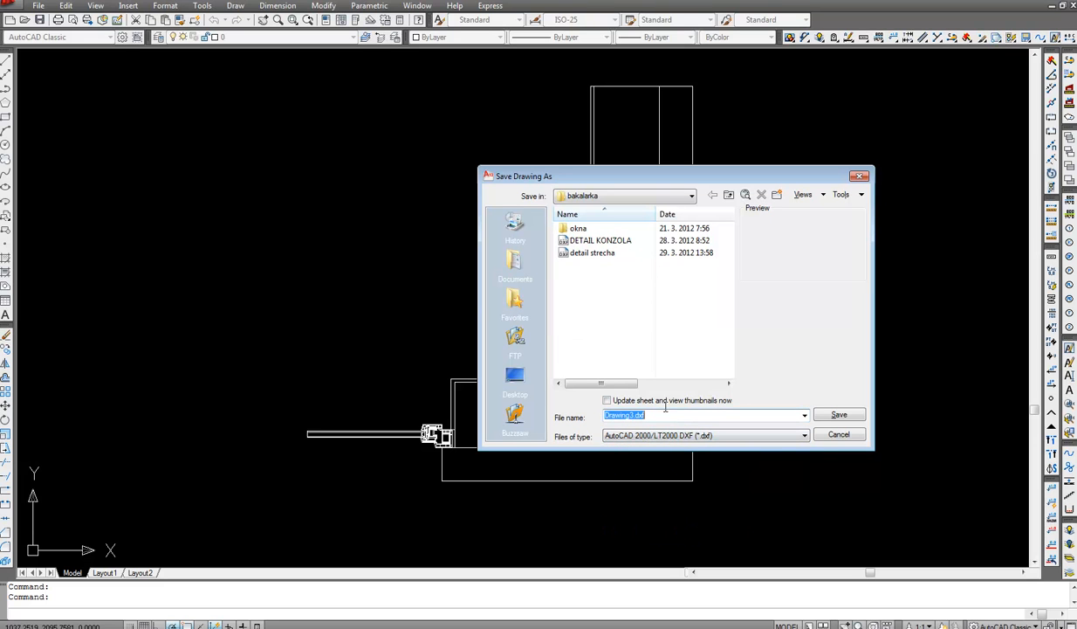
{"action": "type", "text": "stena"}
{"action": "key", "text": "Return"}
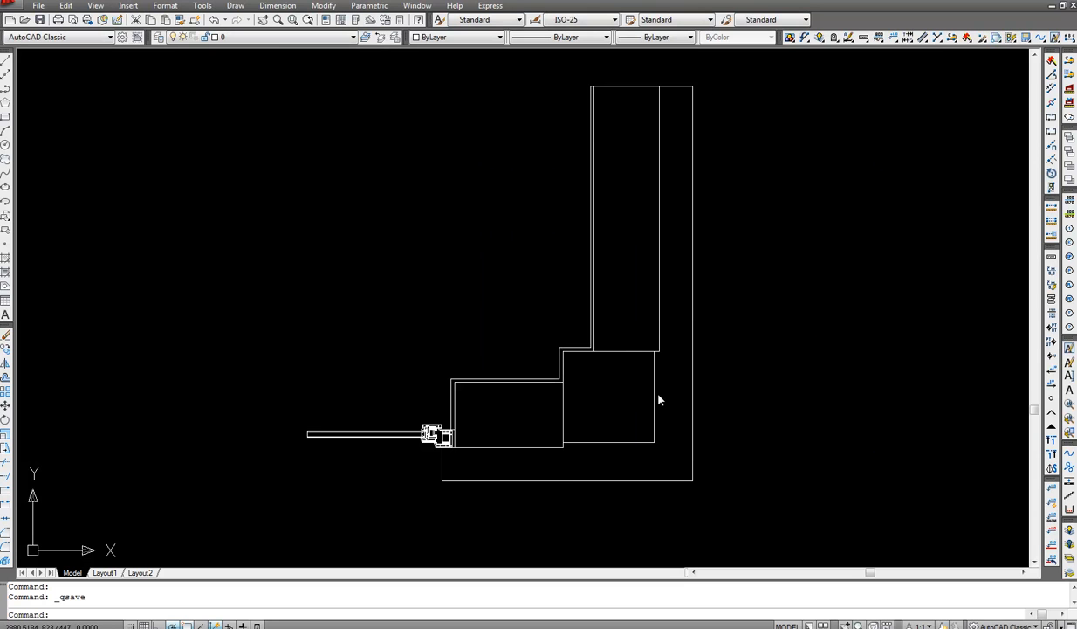
{"action": "left_click", "coordinate": [1072, 7]}
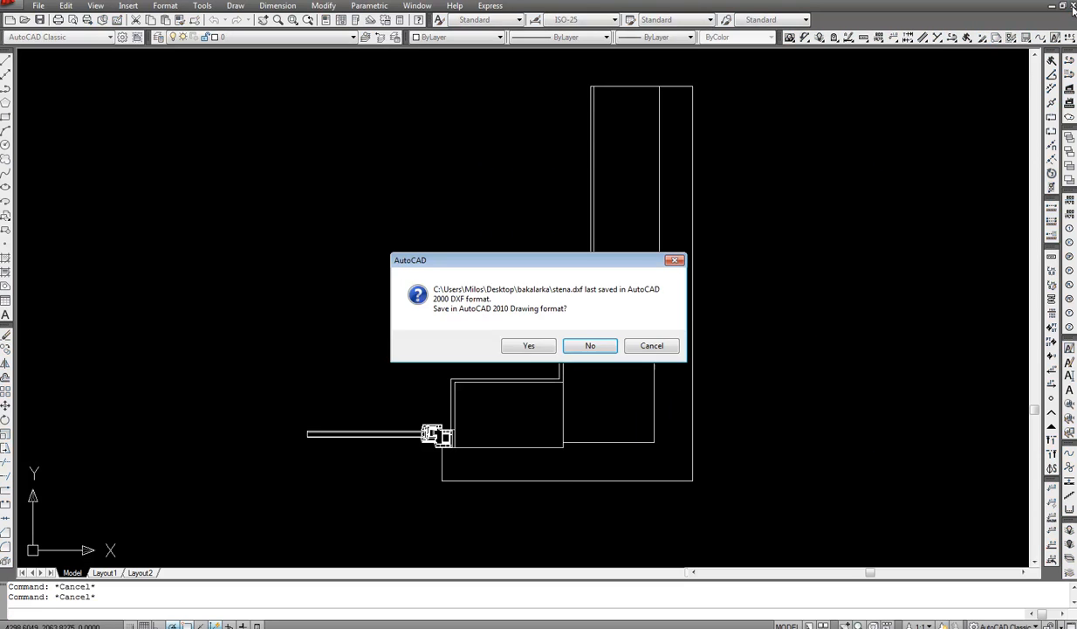
{"action": "left_click", "coordinate": [591, 345]}
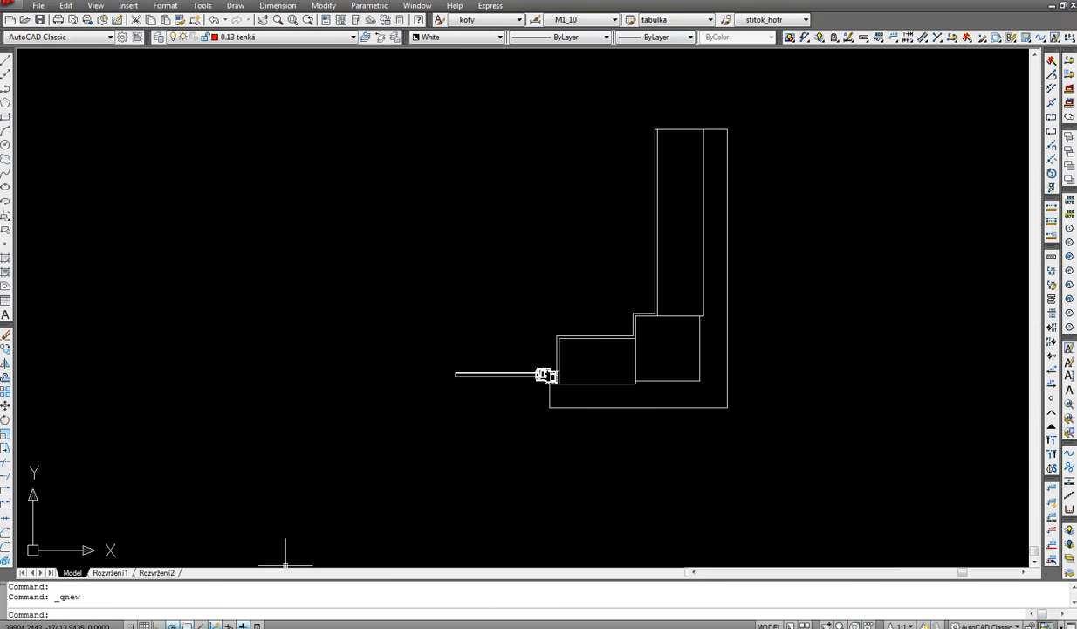
- Switch to THERM, create a new file and load the stena DXF as an underlay in mm at 100% scale
{"action": "left_click", "coordinate": [288, 626]}
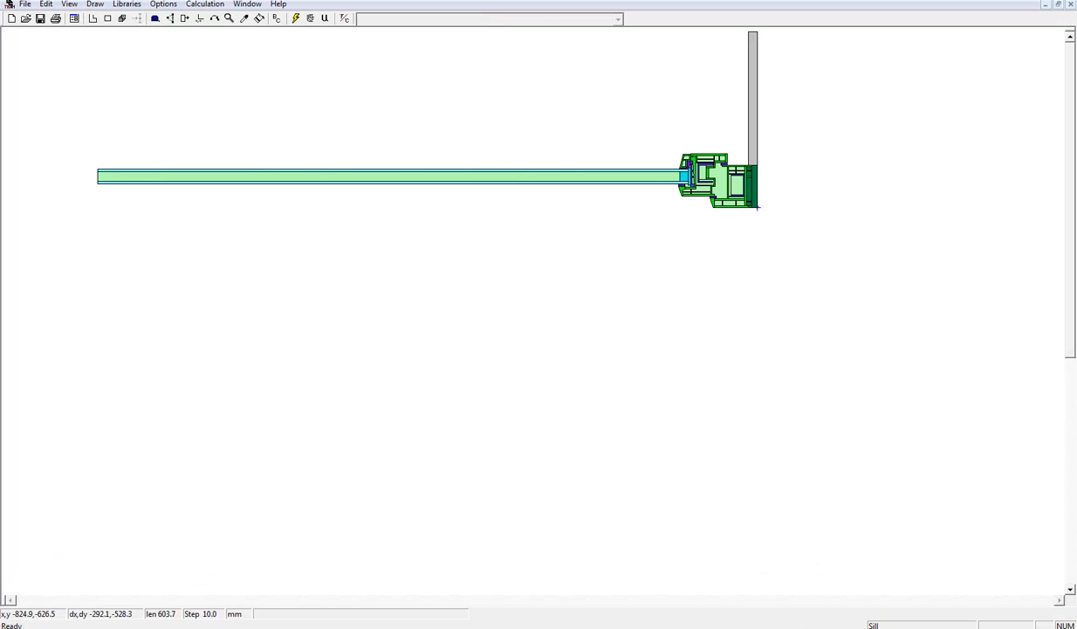
{"action": "left_click", "coordinate": [12, 20]}
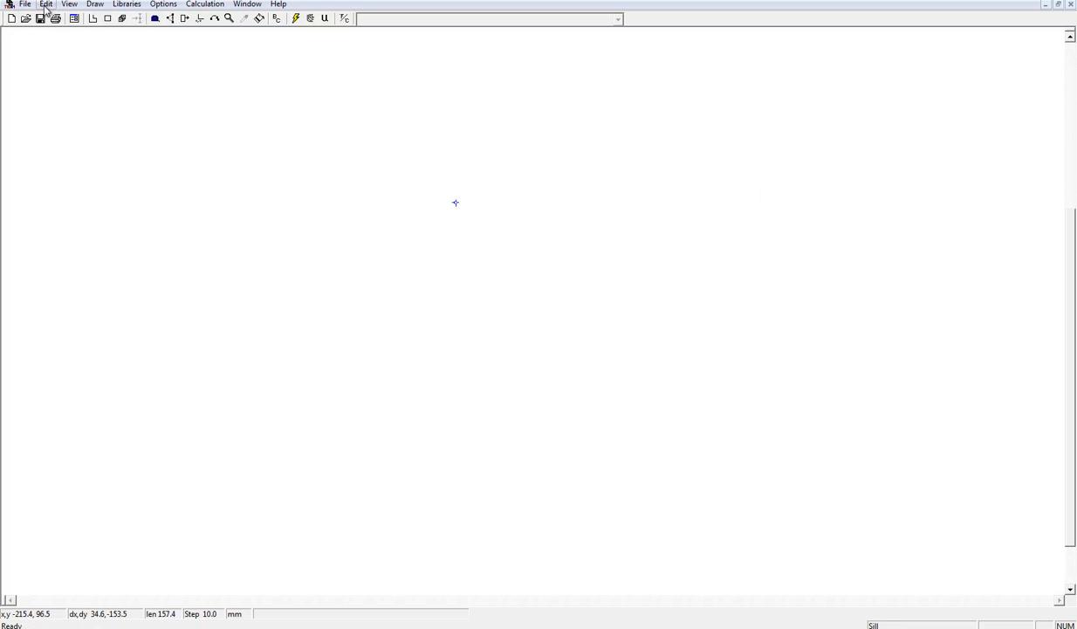
{"action": "left_click", "coordinate": [25, 5]}
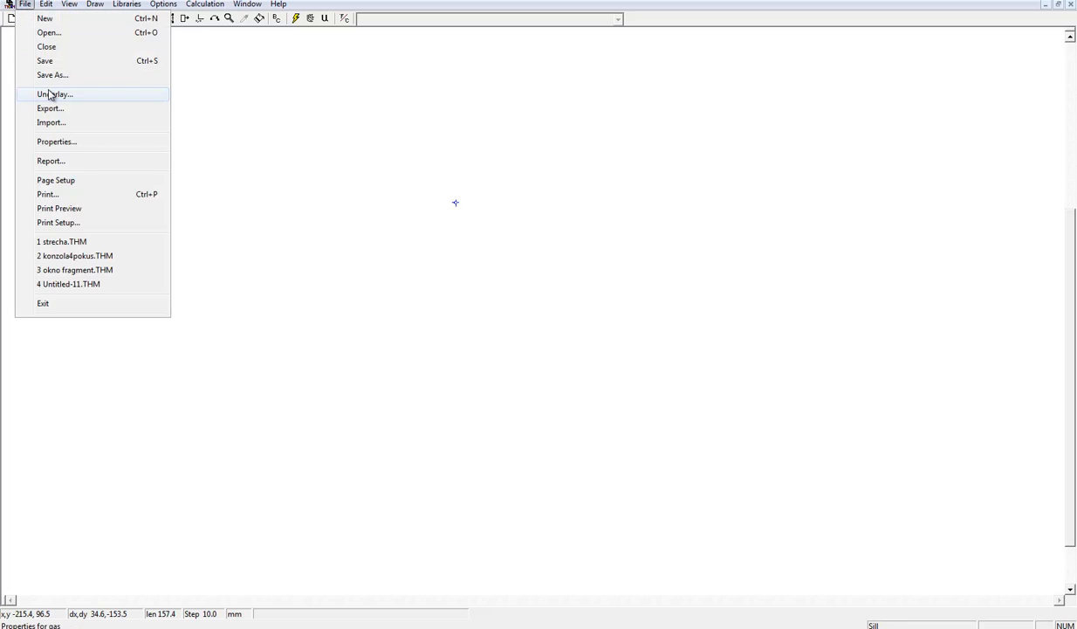
{"action": "left_click", "coordinate": [52, 94]}
{"action": "left_click", "coordinate": [594, 234]}
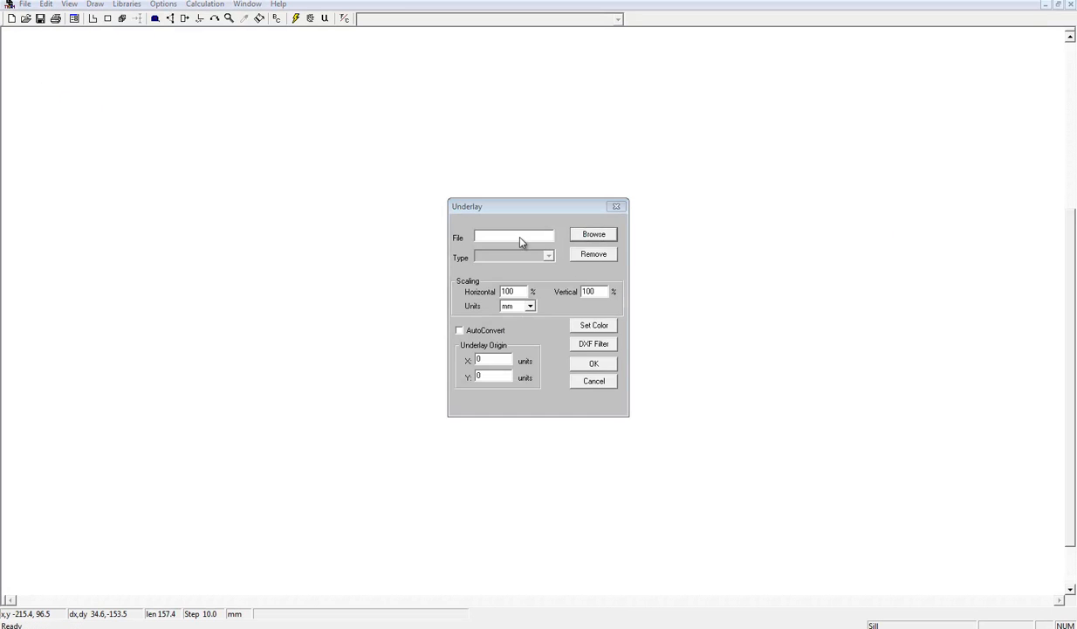
{"action": "double_click", "coordinate": [645, 311]}
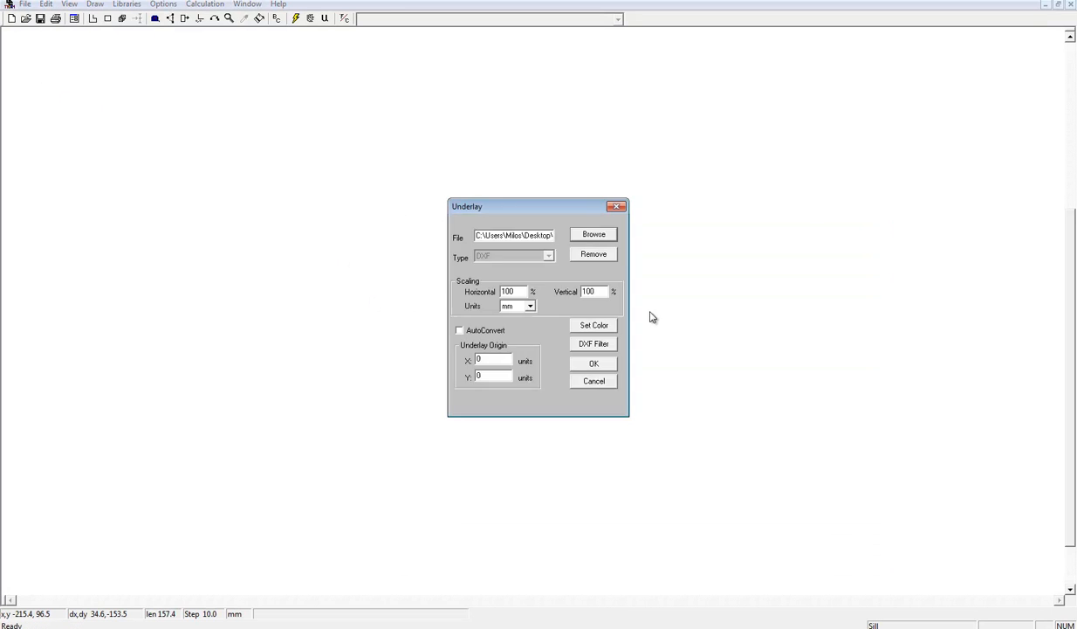
{"action": "left_click", "coordinate": [591, 362]}
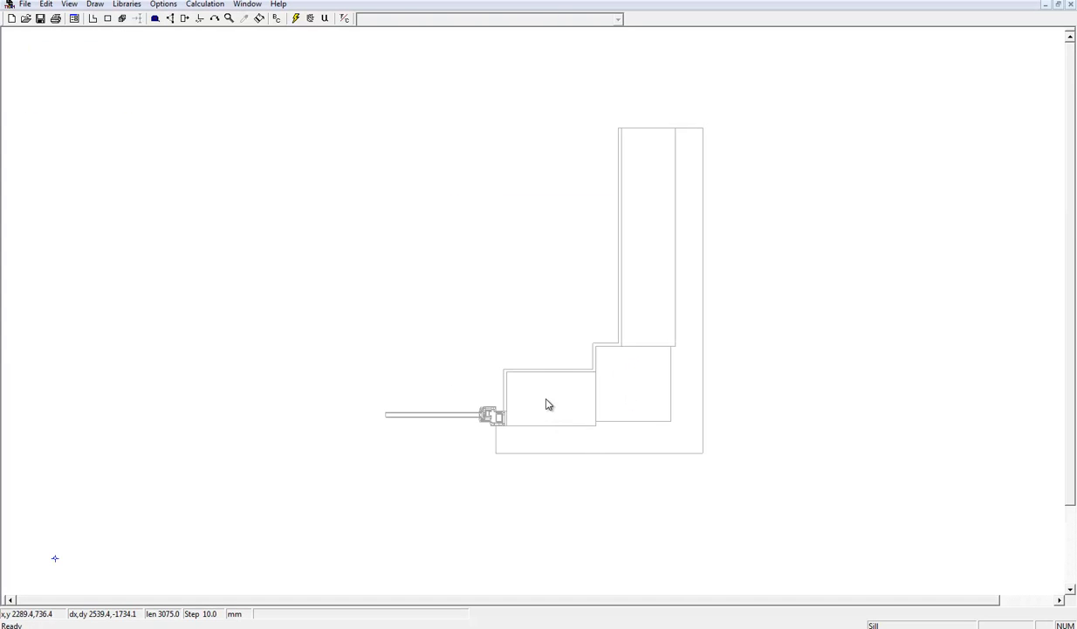
- Start a rectangle with the perlitbeton material and confirm the snap settings with vertical, horizontal and underlay snapping on
{"action": "scroll", "coordinate": [652, 374], "scroll_direction": "up", "scroll_amount": 1}
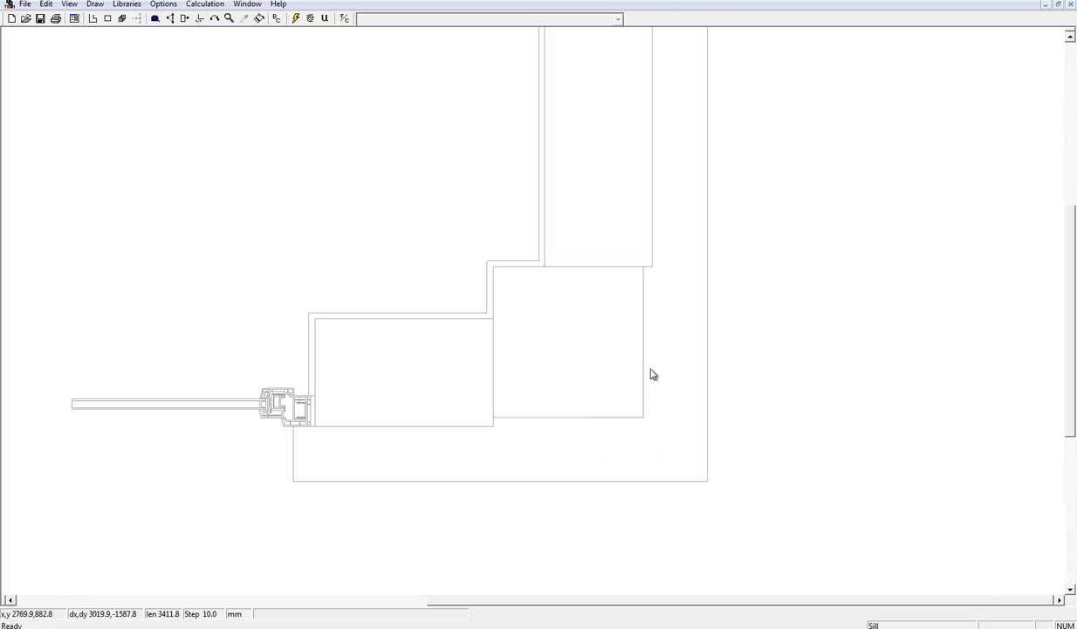
{"action": "left_click", "coordinate": [108, 19]}
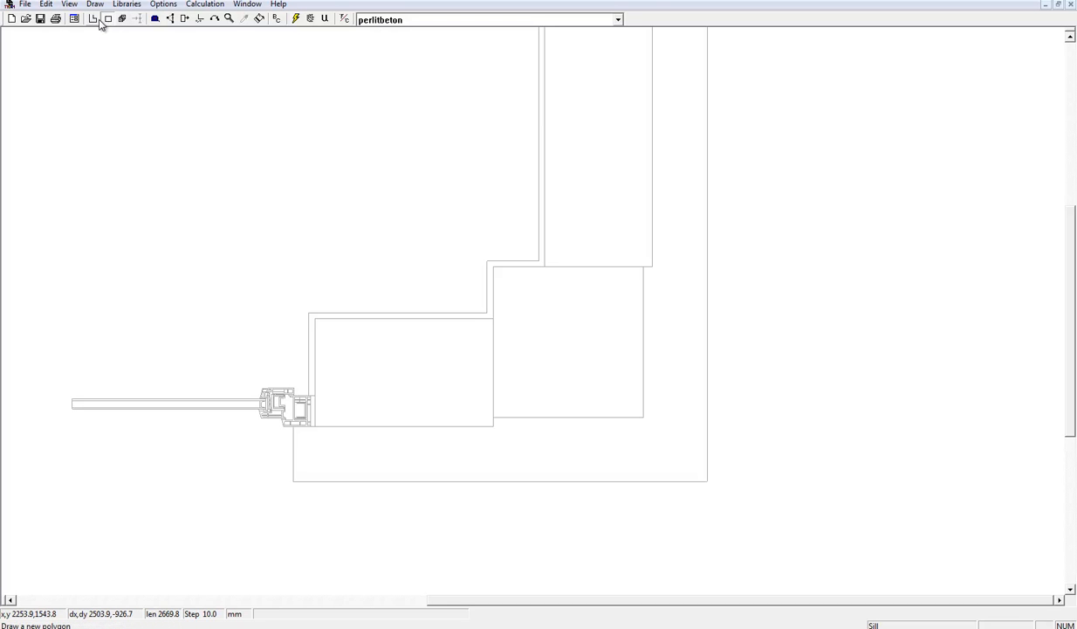
{"action": "left_click", "coordinate": [377, 22]}
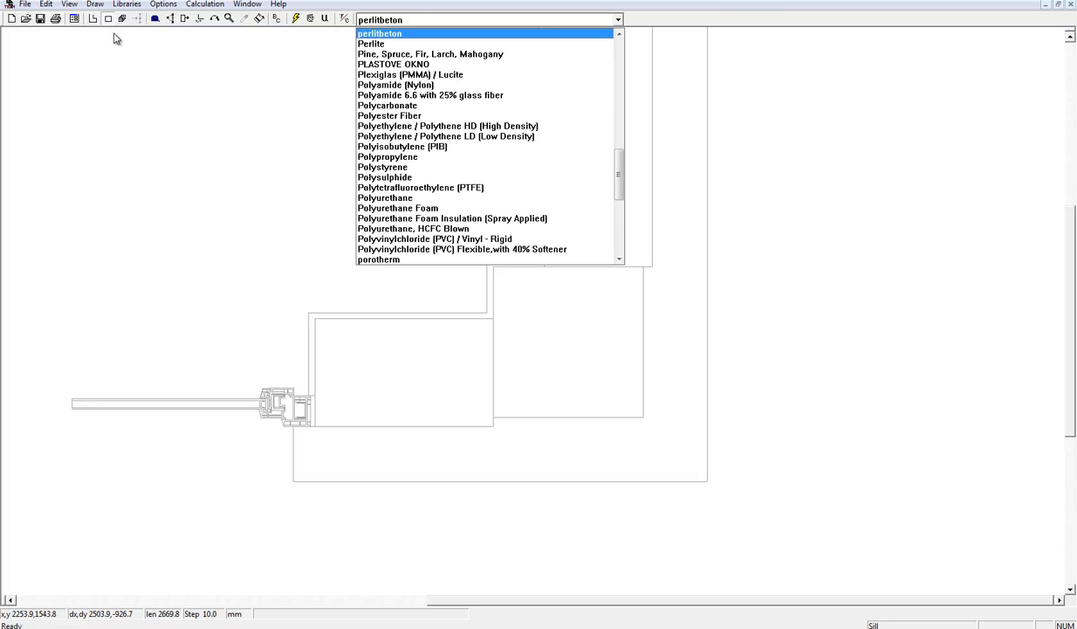
{"action": "left_click", "coordinate": [166, 7]}
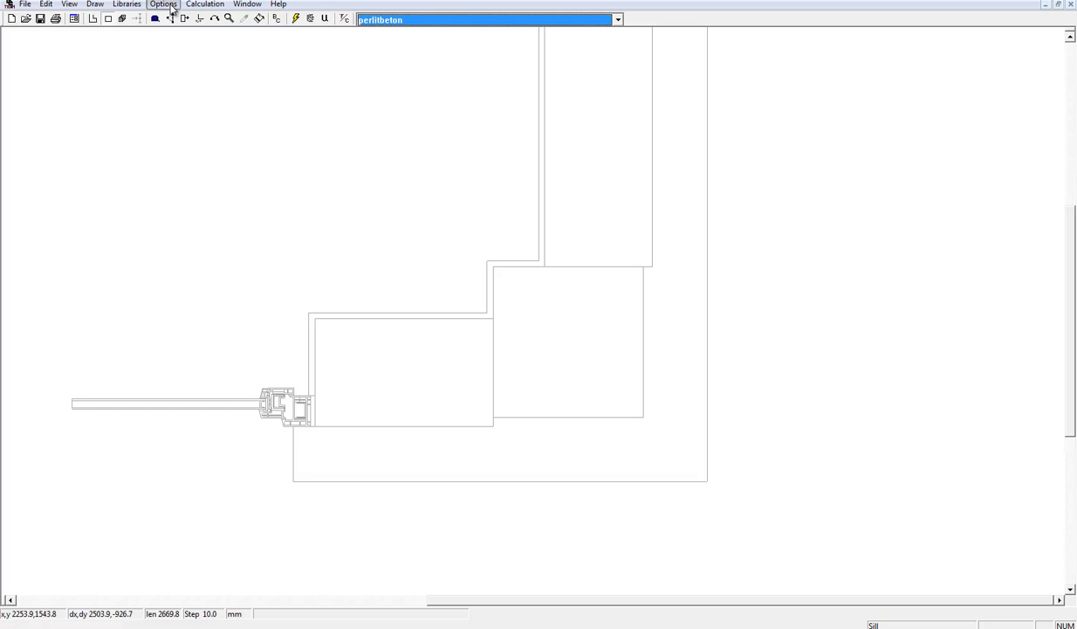
{"action": "left_click", "coordinate": [172, 7]}
{"action": "left_click", "coordinate": [182, 19]}
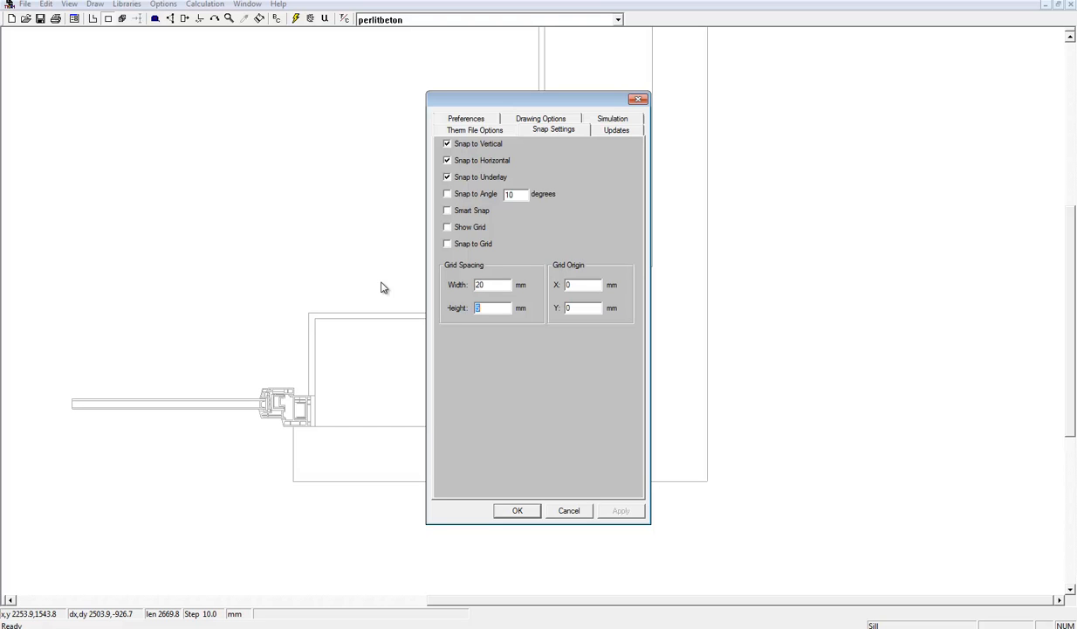
{"action": "left_click", "coordinate": [518, 510]}
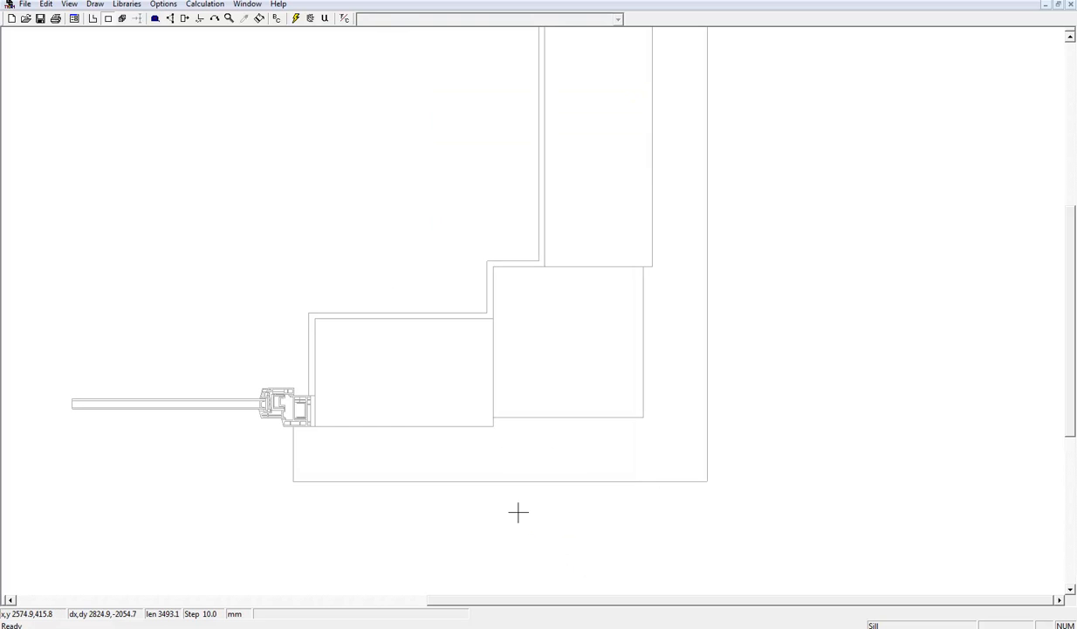
- Draw perlitbeton rectangles over the block beside the window frame and the adjoining square block at the wall corner
{"action": "left_click", "coordinate": [314, 318]}
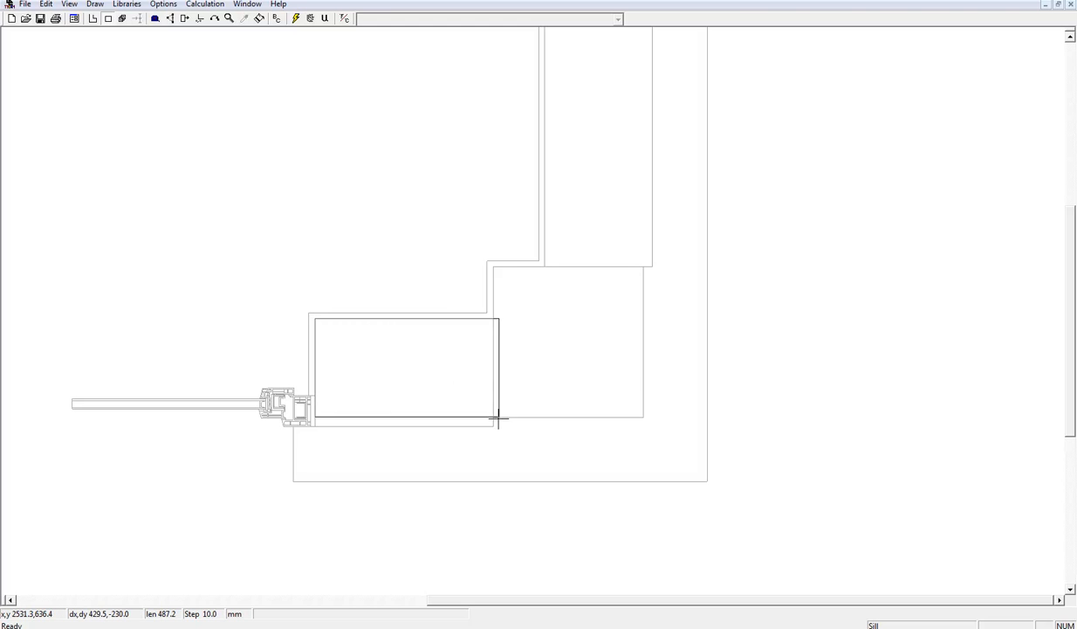
{"action": "left_click", "coordinate": [493, 426]}
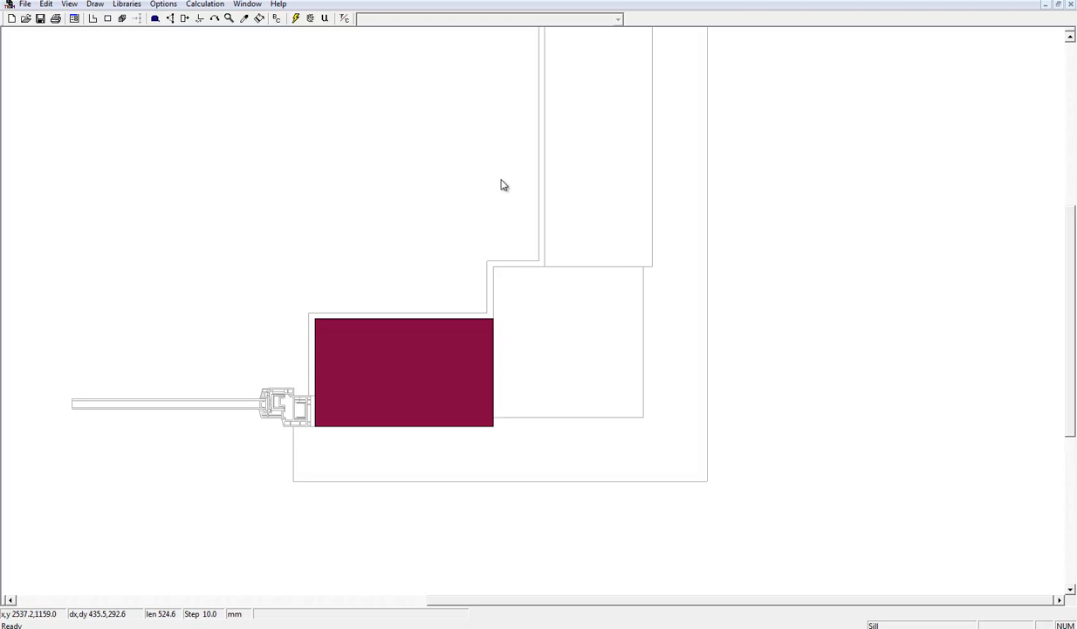
{"action": "left_click", "coordinate": [108, 18]}
{"action": "left_click_drag", "start_coordinate": [493, 263], "coordinate": [643, 415]}
- Draw perlitbeton rectangles over the tall upright wall section and the narrow strip along its outer side
{"action": "scroll", "coordinate": [624, 244], "scroll_direction": "up", "scroll_amount": 3}
{"action": "scroll", "coordinate": [623, 234], "scroll_direction": "up", "scroll_amount": 1}
{"action": "scroll", "coordinate": [623, 234], "scroll_direction": "down", "scroll_amount": 1}
{"action": "left_click_drag", "start_coordinate": [1073, 243], "coordinate": [1073, 227]}
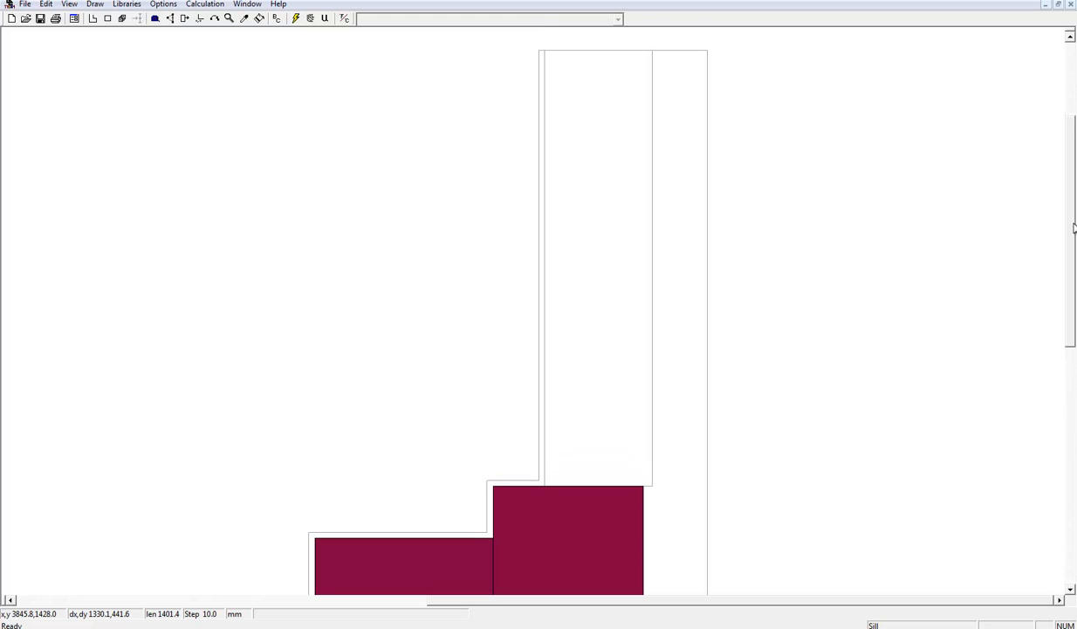
{"action": "left_click", "coordinate": [108, 18]}
{"action": "left_click_drag", "start_coordinate": [544, 50], "coordinate": [652, 486]}
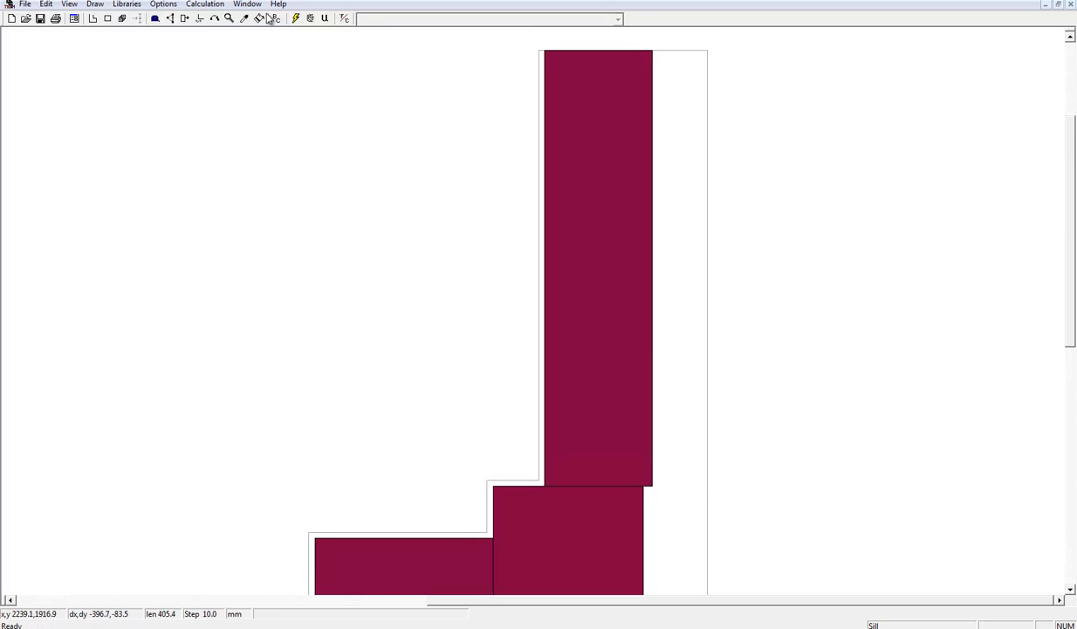
{"action": "left_click", "coordinate": [109, 18]}
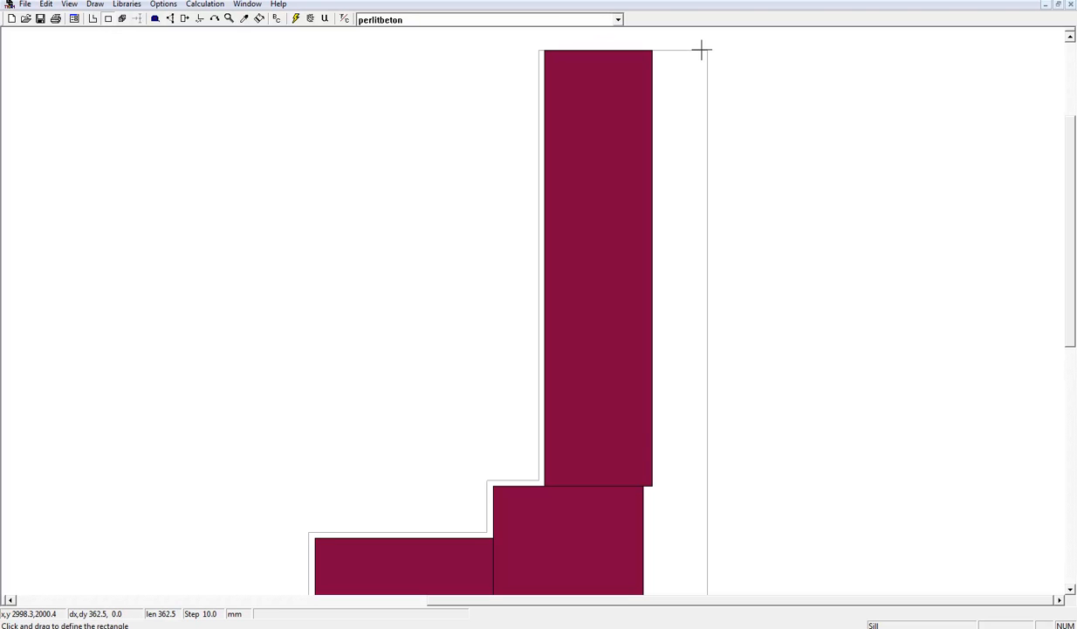
{"action": "left_click_drag", "start_coordinate": [707, 50], "coordinate": [652, 486]}
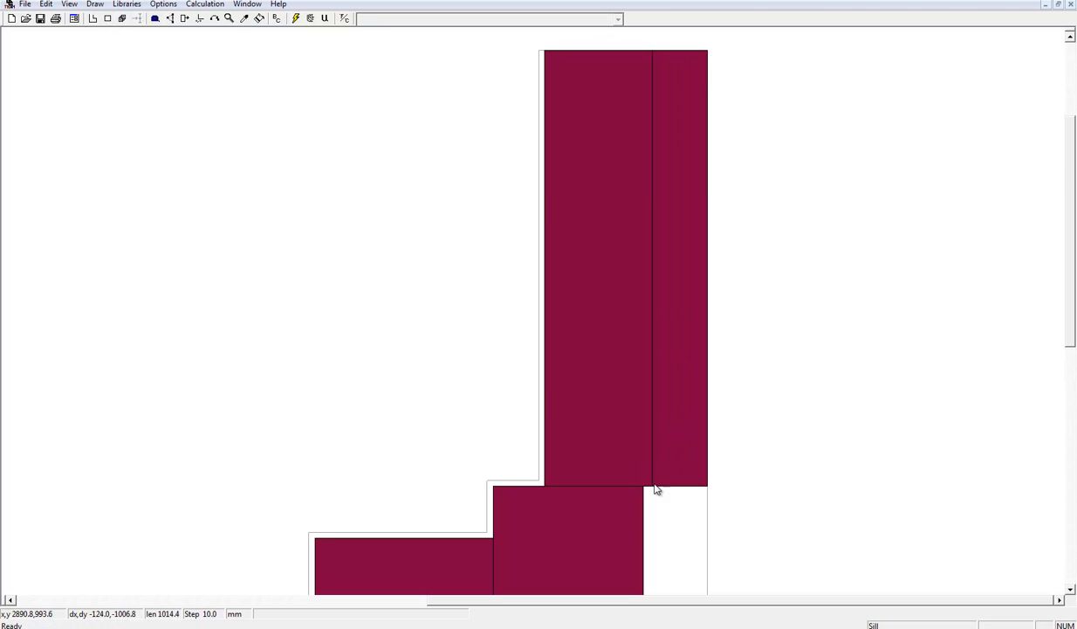
- Draw perlitbeton rectangles over the outer strip beside the square corner block and the area directly beneath that block
{"action": "scroll", "coordinate": [666, 396], "scroll_direction": "down", "scroll_amount": 3}
{"action": "left_click", "coordinate": [108, 18]}
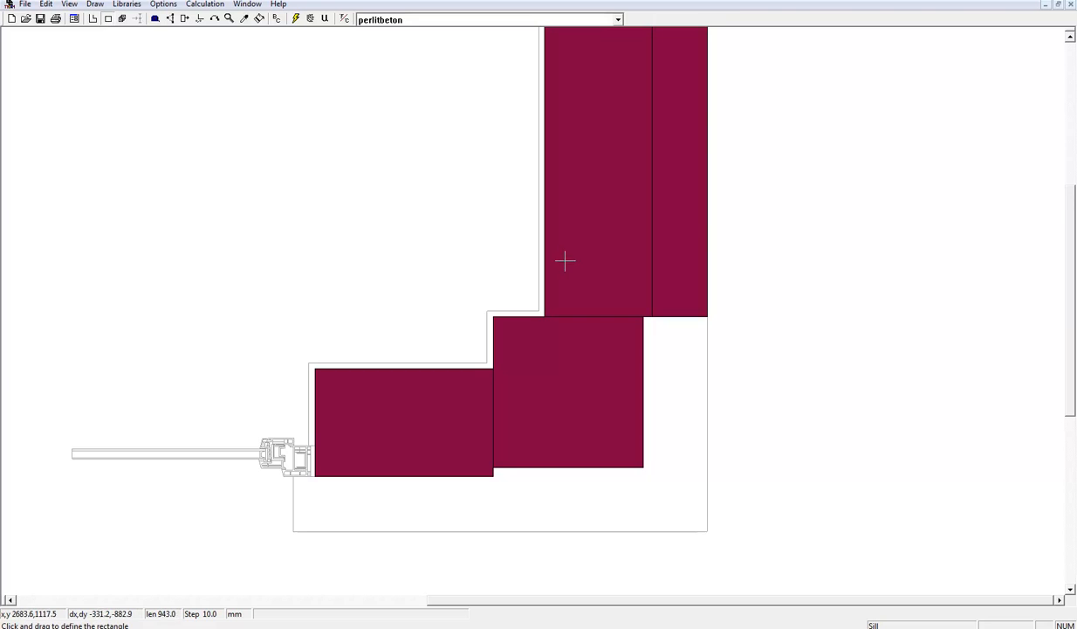
{"action": "left_click_drag", "start_coordinate": [644, 314], "coordinate": [708, 531]}
{"action": "left_click", "coordinate": [108, 18]}
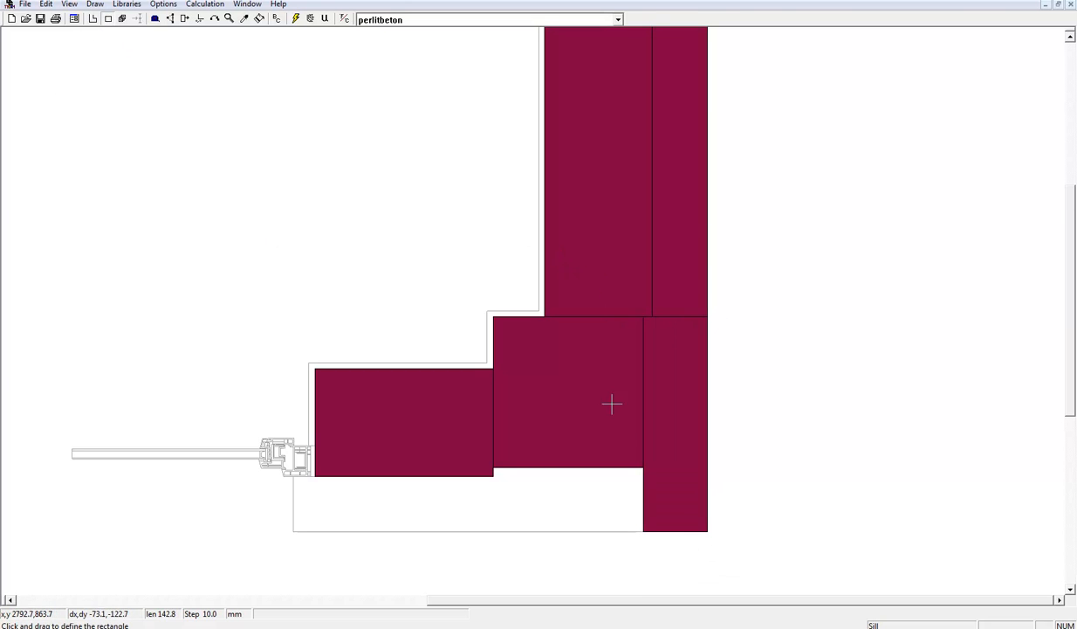
{"action": "left_click_drag", "start_coordinate": [494, 469], "coordinate": [643, 531]}
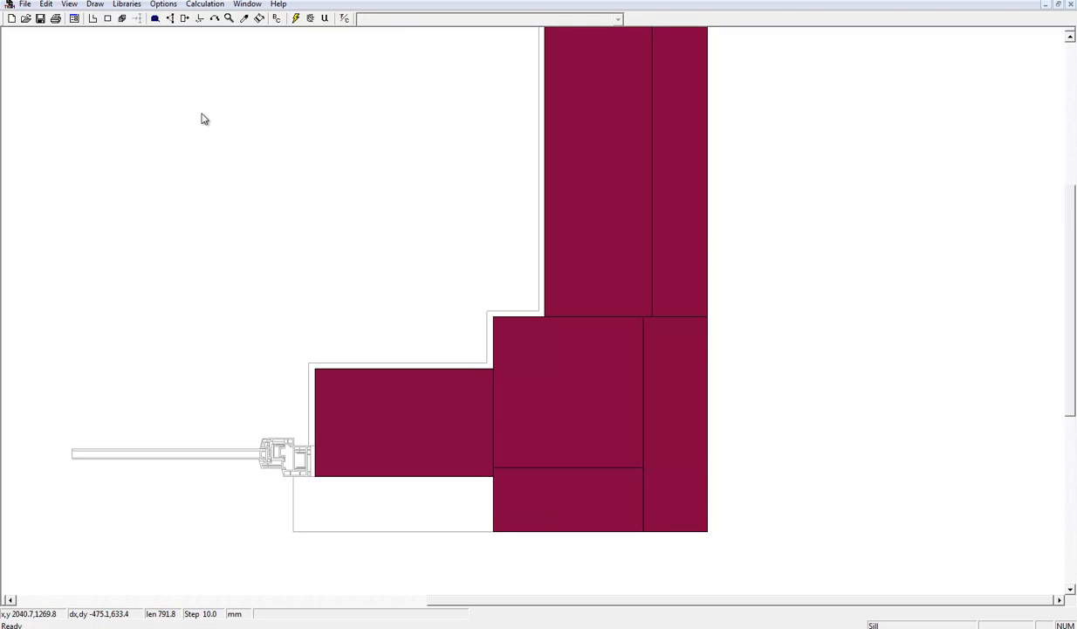
{"action": "left_click", "coordinate": [109, 18]}
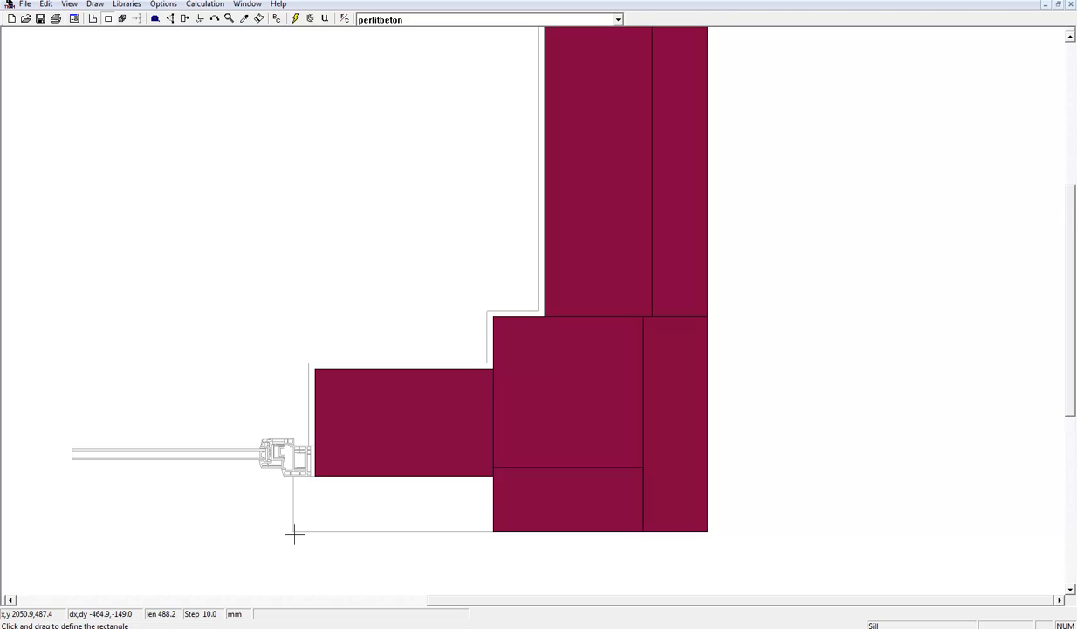
{"action": "left_click_drag", "start_coordinate": [295, 529], "coordinate": [472, 474]}
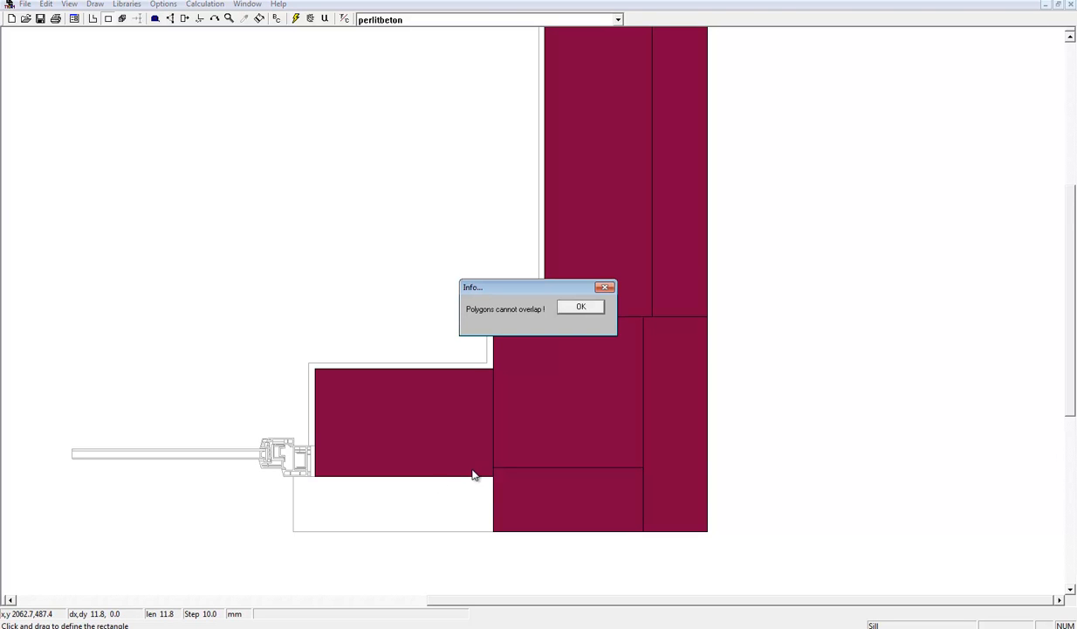
{"action": "left_click", "coordinate": [584, 306]}
- Draw a perlitbeton rectangle over the remaining horizontal strip beneath the block next to the window frame
{"action": "left_click", "coordinate": [109, 18]}
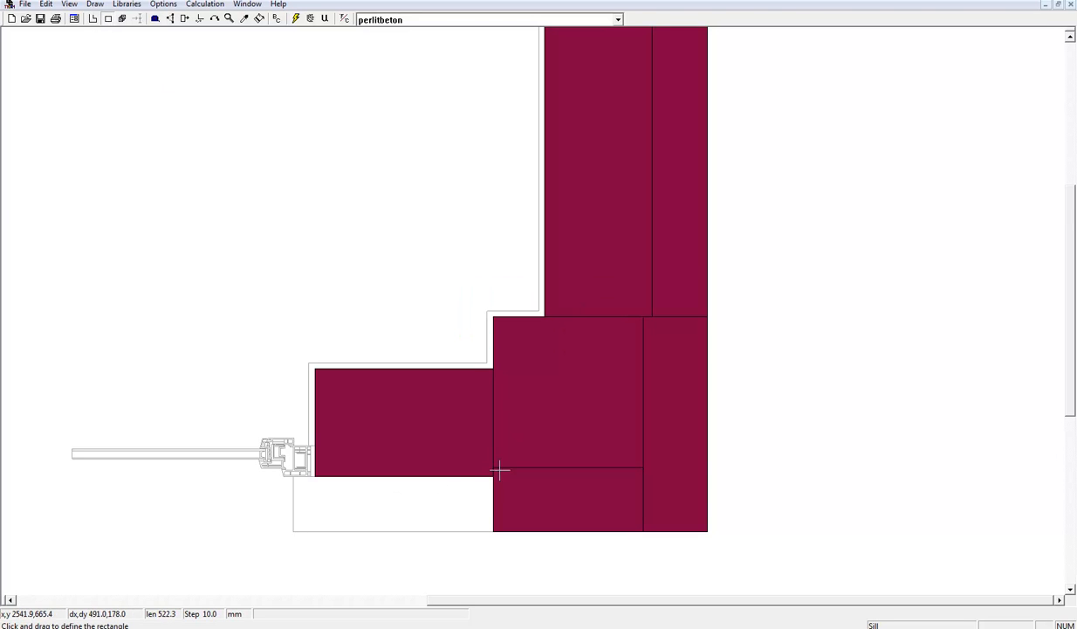
{"action": "left_click_drag", "start_coordinate": [493, 475], "coordinate": [294, 531]}
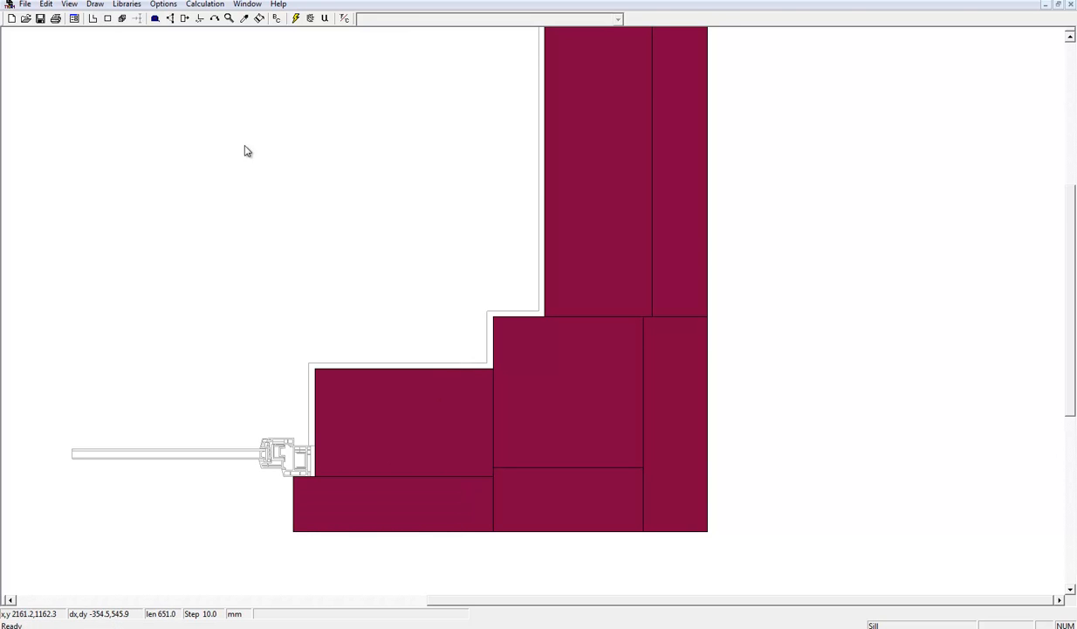
- Examine the traced perlitbeton blocks around the window frame, ending with the whole drawing fitted in view
{"action": "left_click", "coordinate": [109, 19]}
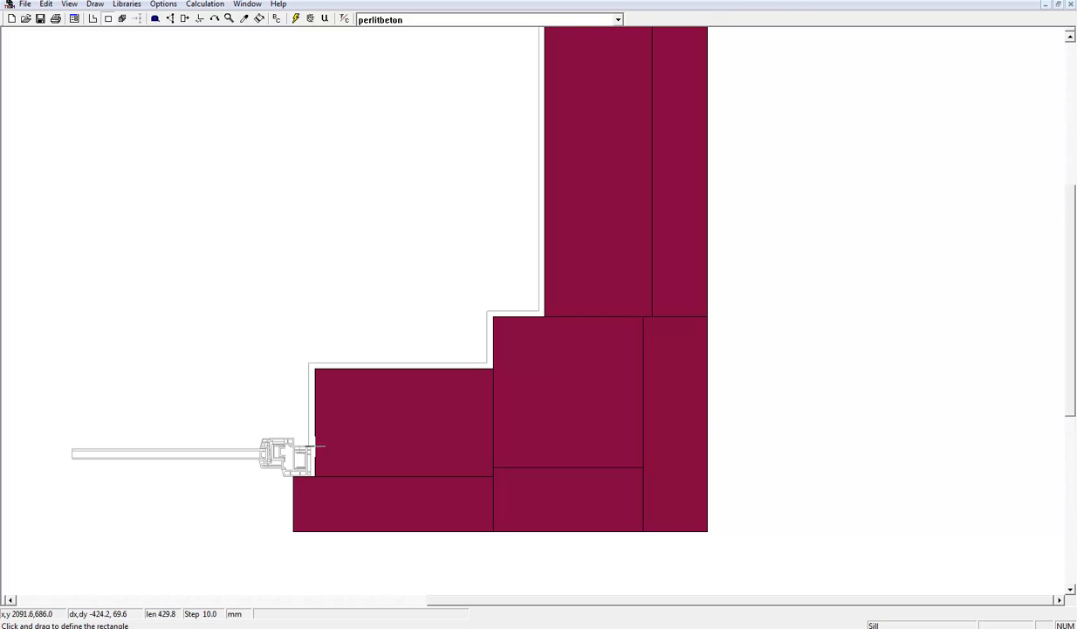
{"action": "right_click", "coordinate": [307, 437]}
{"action": "scroll", "coordinate": [549, 306], "scroll_direction": "up", "scroll_amount": 1}
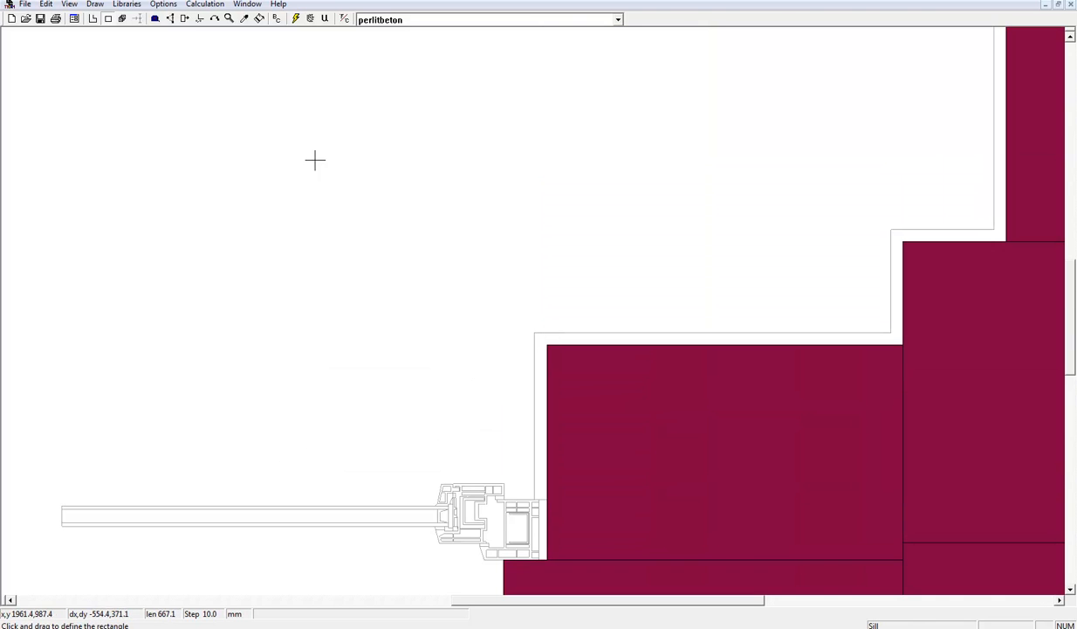
{"action": "scroll", "coordinate": [534, 351], "scroll_direction": "down", "scroll_amount": 1}
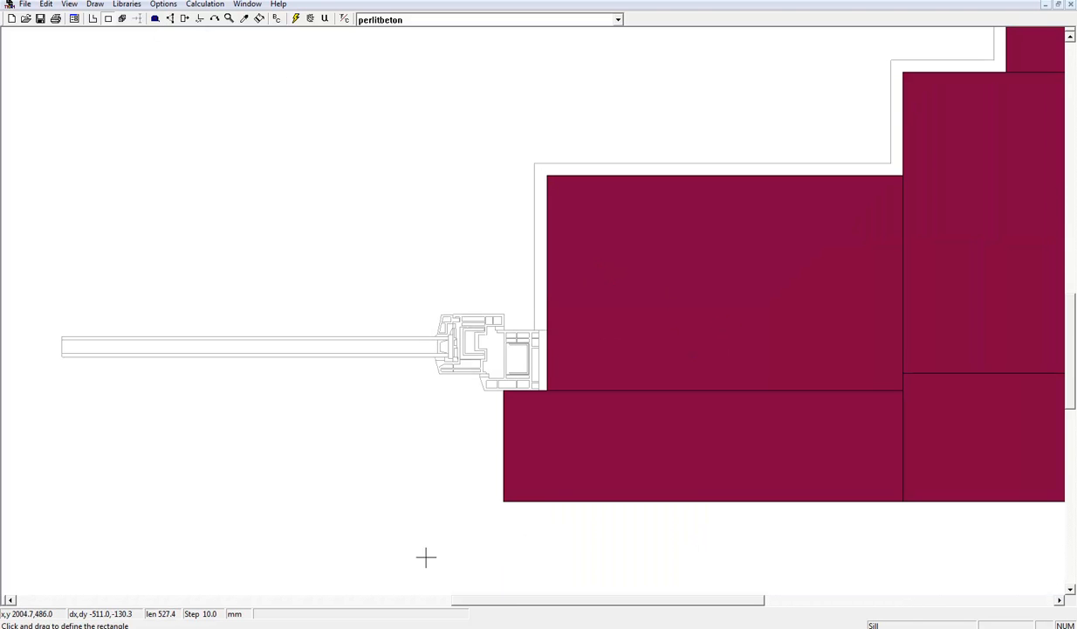
{"action": "left_click_drag", "start_coordinate": [482, 602], "coordinate": [597, 602]}
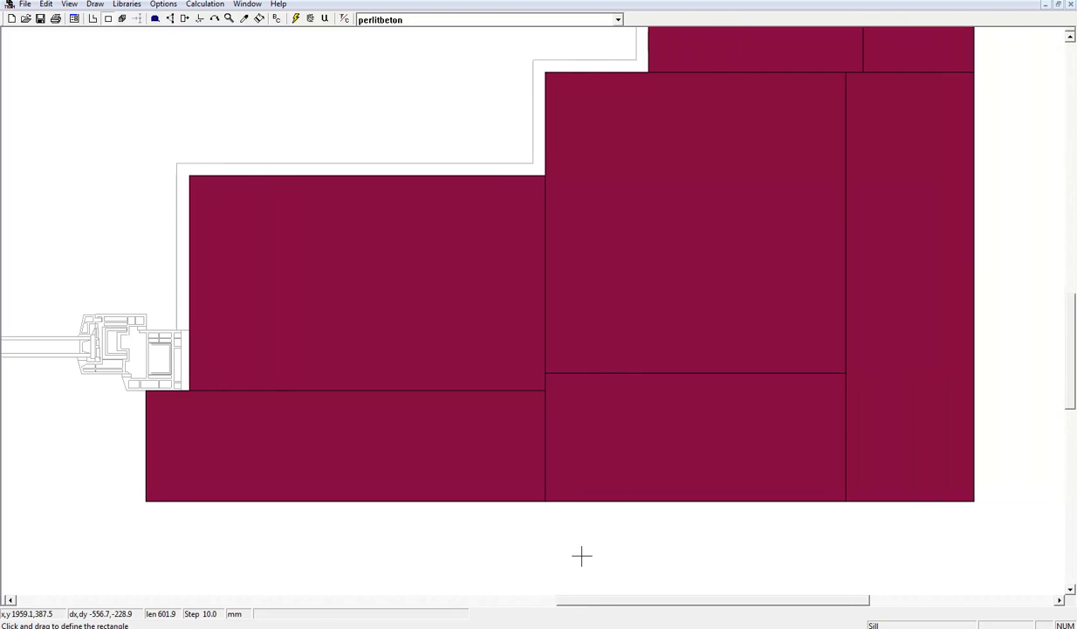
{"action": "left_click", "coordinate": [229, 19]}
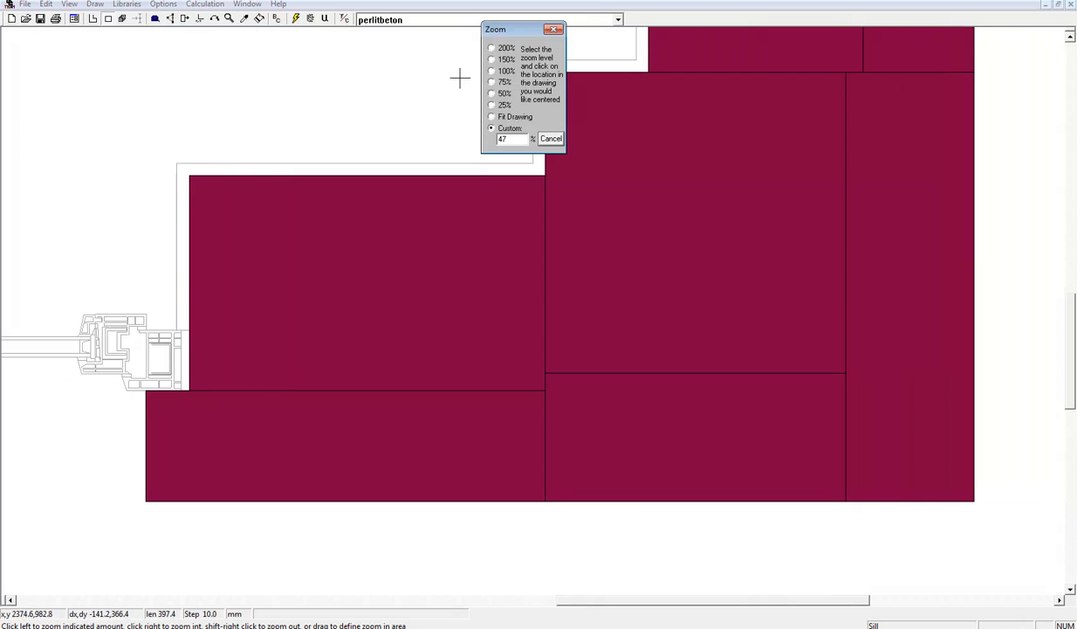
{"action": "left_click", "coordinate": [492, 117]}
{"action": "left_click", "coordinate": [558, 236]}
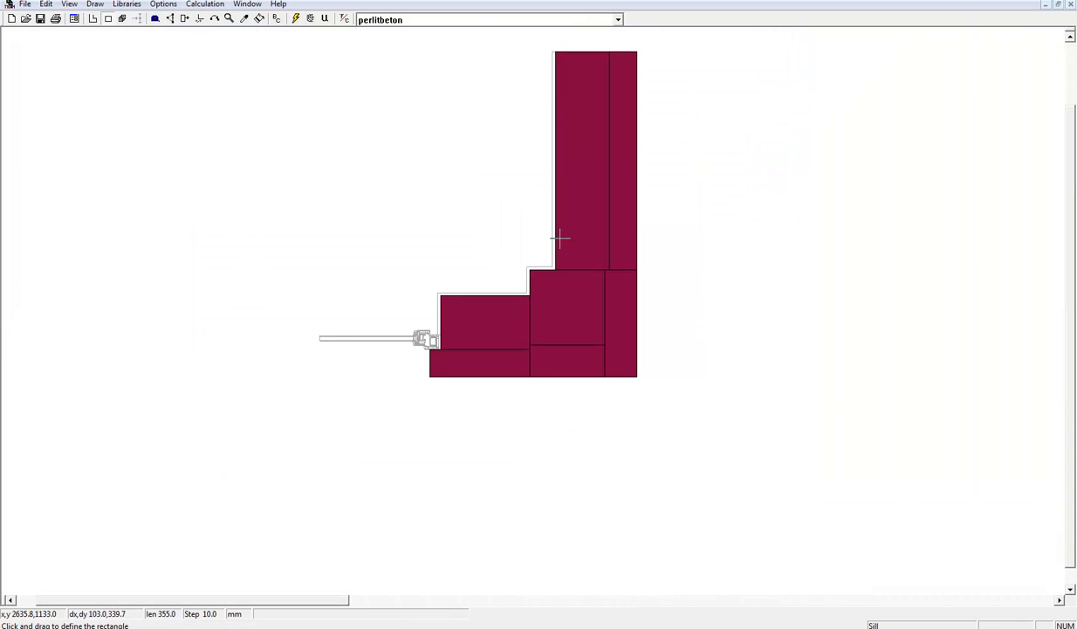
{"action": "scroll", "coordinate": [616, 249], "scroll_direction": "up", "scroll_amount": 1}
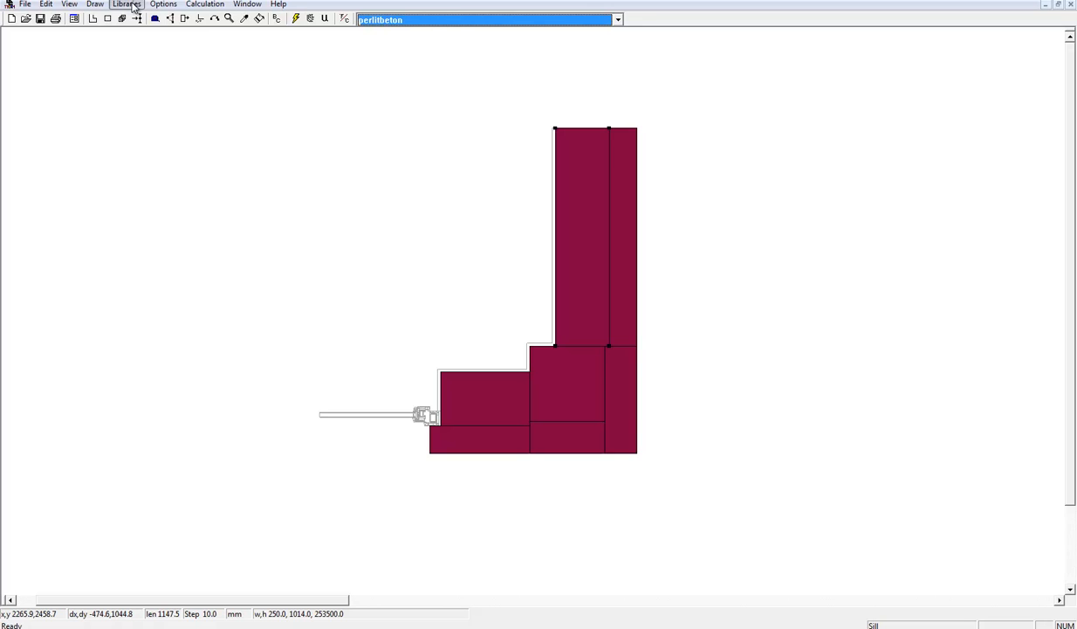
- Check the material properties of the tall upright wall section
{"action": "left_click", "coordinate": [126, 5]}
{"action": "left_click", "coordinate": [149, 19]}
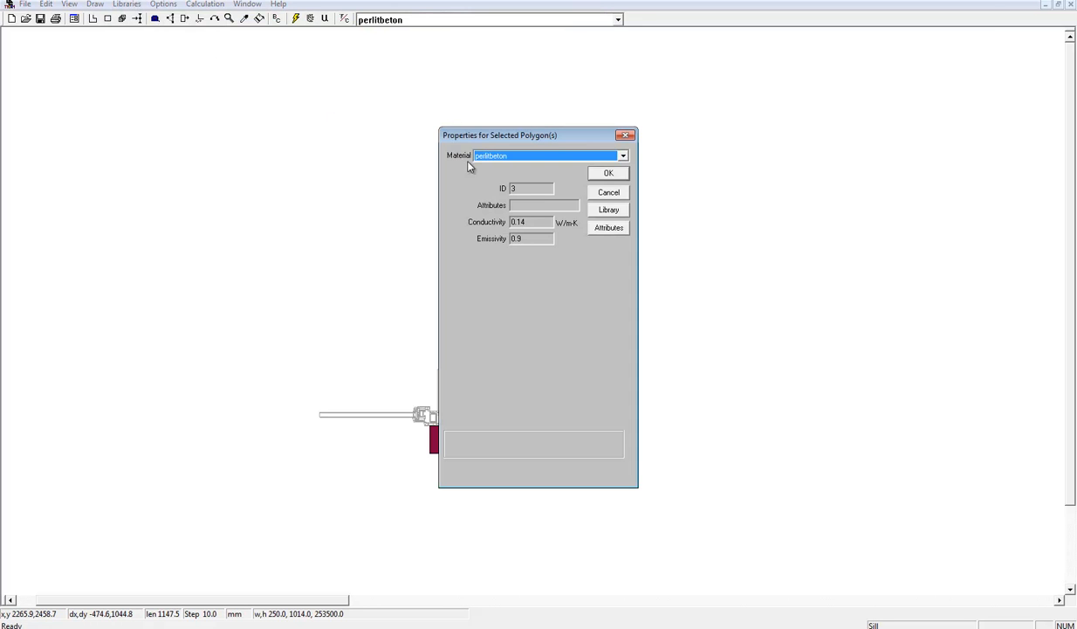
{"action": "left_click", "coordinate": [609, 175]}
- Examine the material library's options for adding a new material, setting conductivity and choosing a color, leaving the definitions unchanged
{"action": "left_click", "coordinate": [127, 5]}
{"action": "left_click", "coordinate": [157, 52]}
{"action": "left_click", "coordinate": [615, 255]}
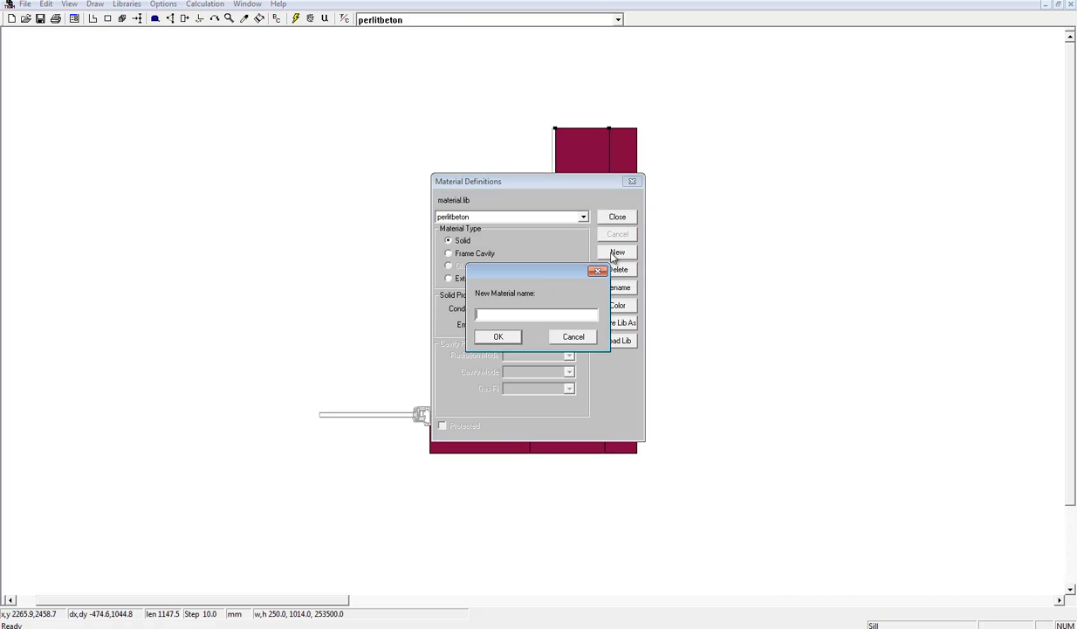
{"action": "left_click", "coordinate": [573, 337]}
{"action": "double_click", "coordinate": [512, 311]}
{"action": "left_click", "coordinate": [616, 303]}
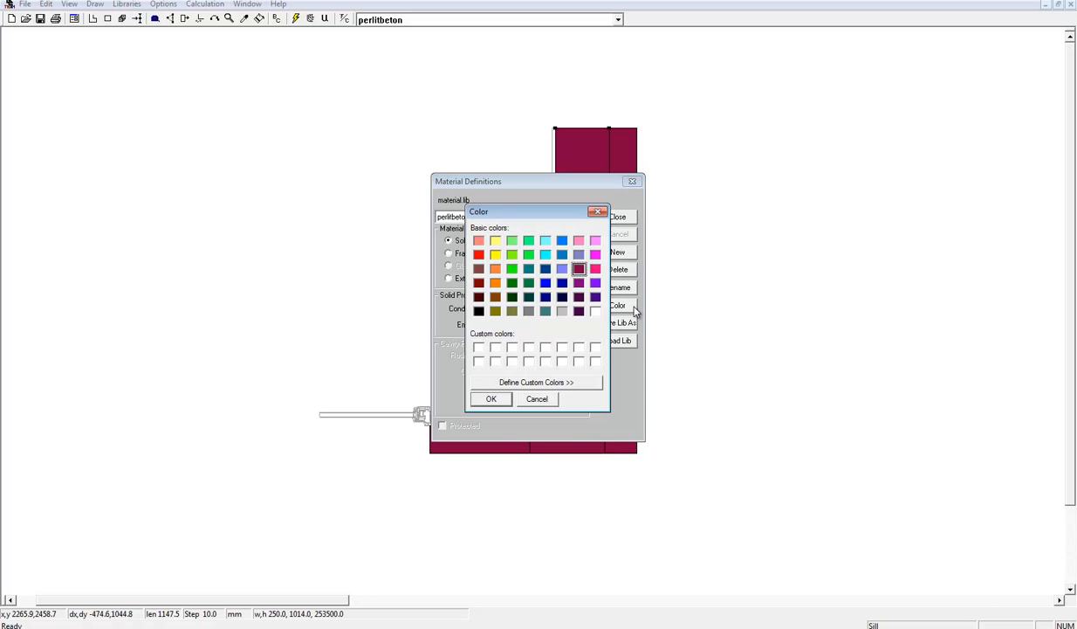
{"action": "left_click", "coordinate": [600, 213]}
{"action": "left_click", "coordinate": [632, 181]}
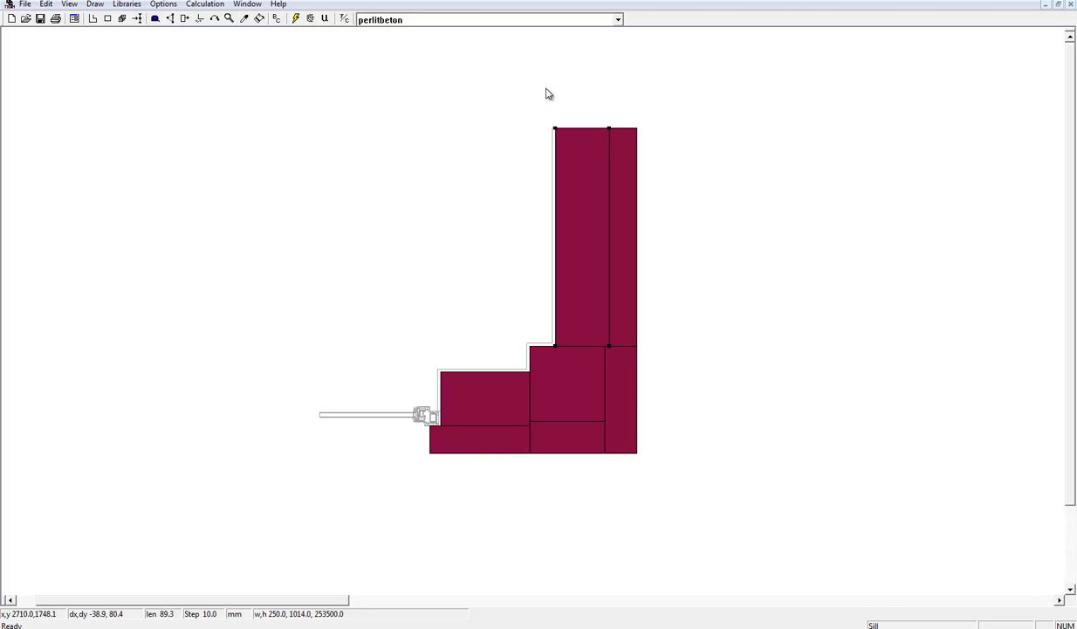
- Assign the zelezobeton material to the square block at the wall corner
{"action": "left_click", "coordinate": [574, 371]}
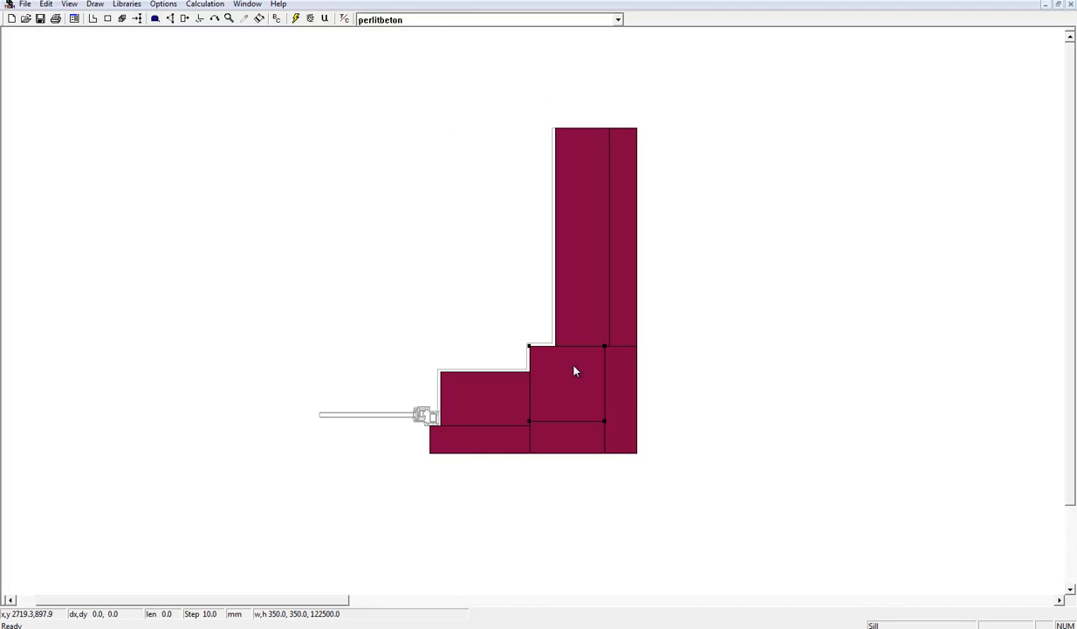
{"action": "left_click", "coordinate": [394, 21]}
{"action": "scroll", "coordinate": [420, 186], "scroll_direction": "down", "scroll_amount": 7}
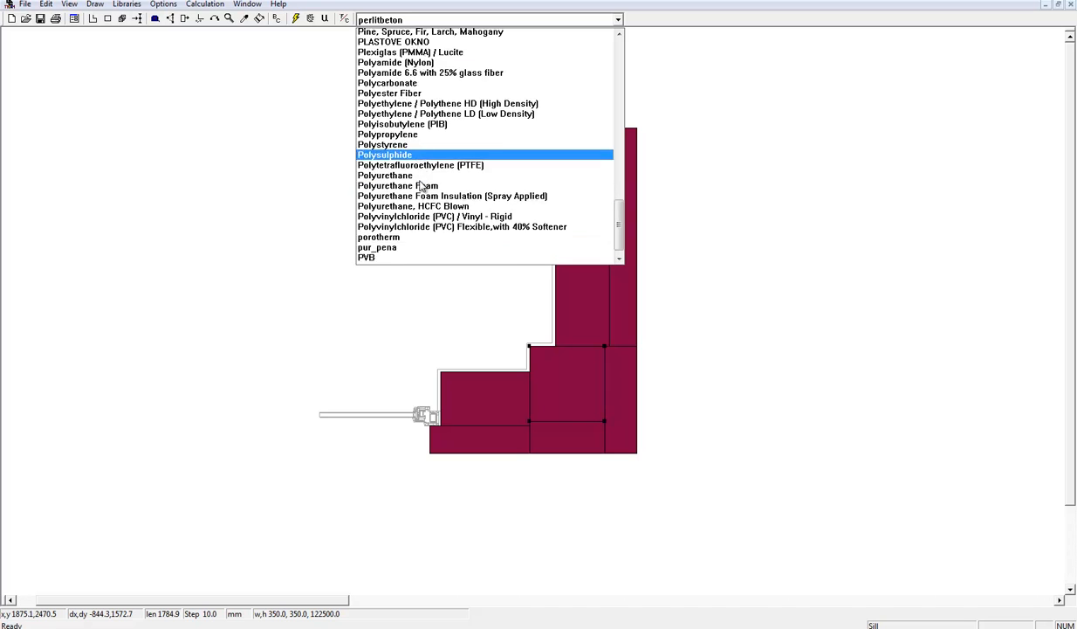
{"action": "left_click", "coordinate": [404, 258]}
- Assign min vlna vonkajsia to the outer strip beside the square corner block and to the tall outer strip above it
{"action": "left_click", "coordinate": [616, 365]}
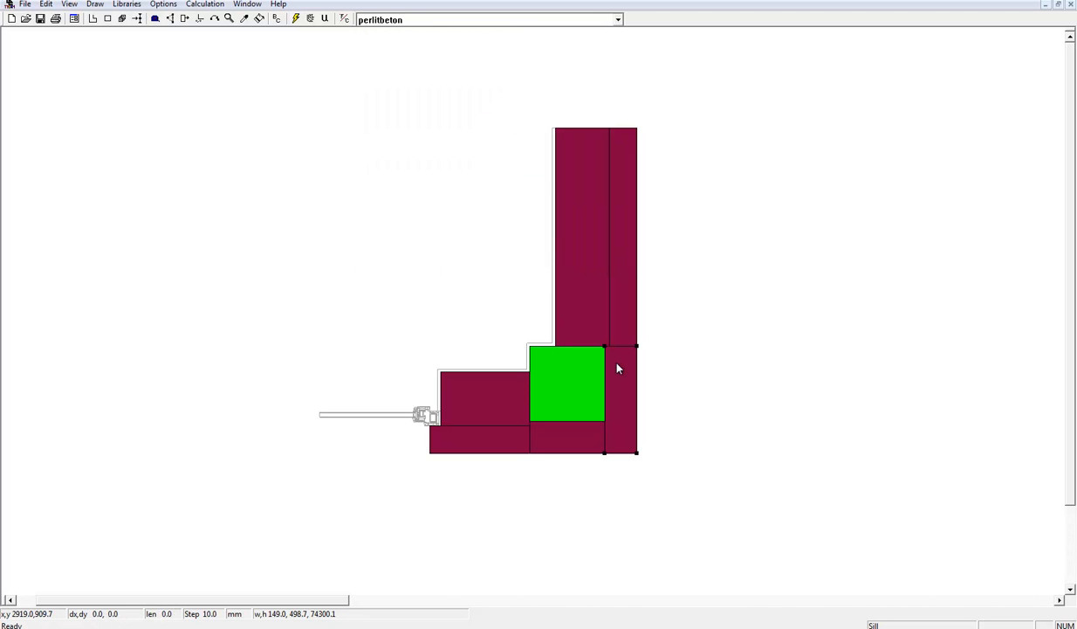
{"action": "left_click", "coordinate": [463, 21]}
{"action": "scroll", "coordinate": [455, 217], "scroll_direction": "down", "scroll_amount": 1}
{"action": "scroll", "coordinate": [455, 217], "scroll_direction": "down", "scroll_amount": 6}
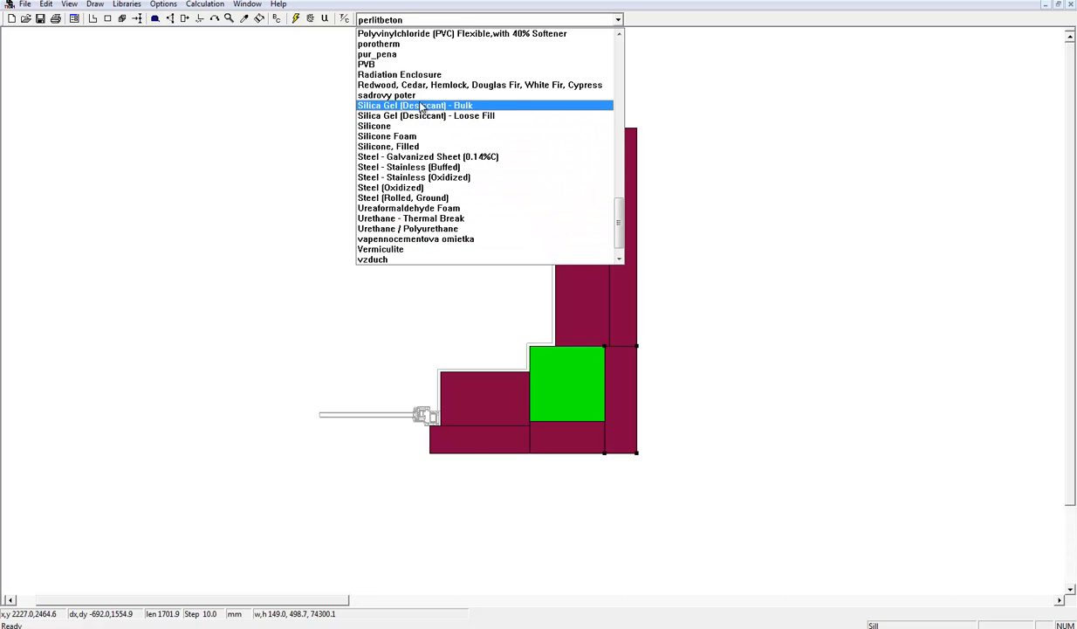
{"action": "scroll", "coordinate": [472, 197], "scroll_direction": "up", "scroll_amount": 7}
{"action": "left_click", "coordinate": [436, 167]}
{"action": "left_click", "coordinate": [624, 302]}
{"action": "left_click", "coordinate": [507, 19]}
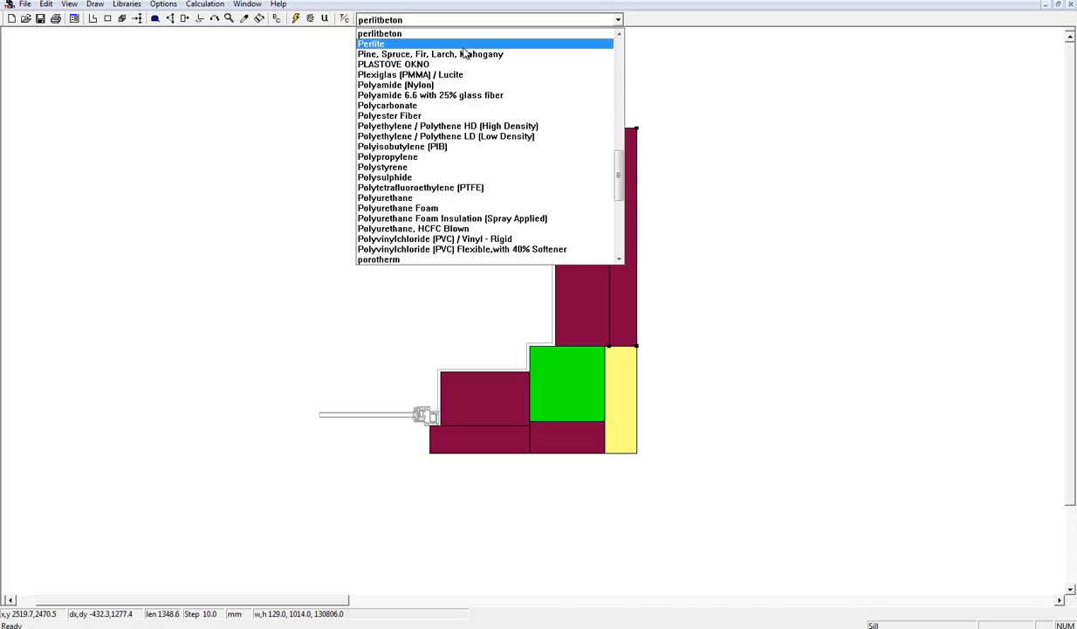
{"action": "scroll", "coordinate": [450, 53], "scroll_direction": "up", "scroll_amount": 3}
{"action": "left_click", "coordinate": [429, 35]}
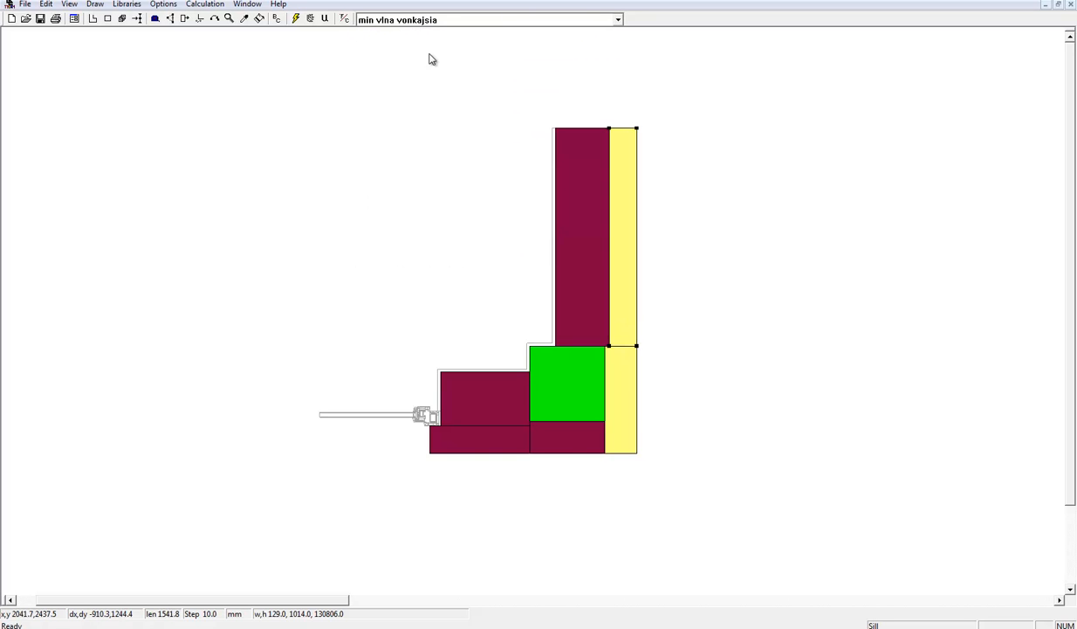
- Assign min vlna vonkajsia to the rectangle beneath the square corner block and to the strip beneath the block next to the window frame
{"action": "left_click", "coordinate": [569, 446]}
{"action": "left_click", "coordinate": [436, 22]}
{"action": "scroll", "coordinate": [437, 125], "scroll_direction": "up", "scroll_amount": 3}
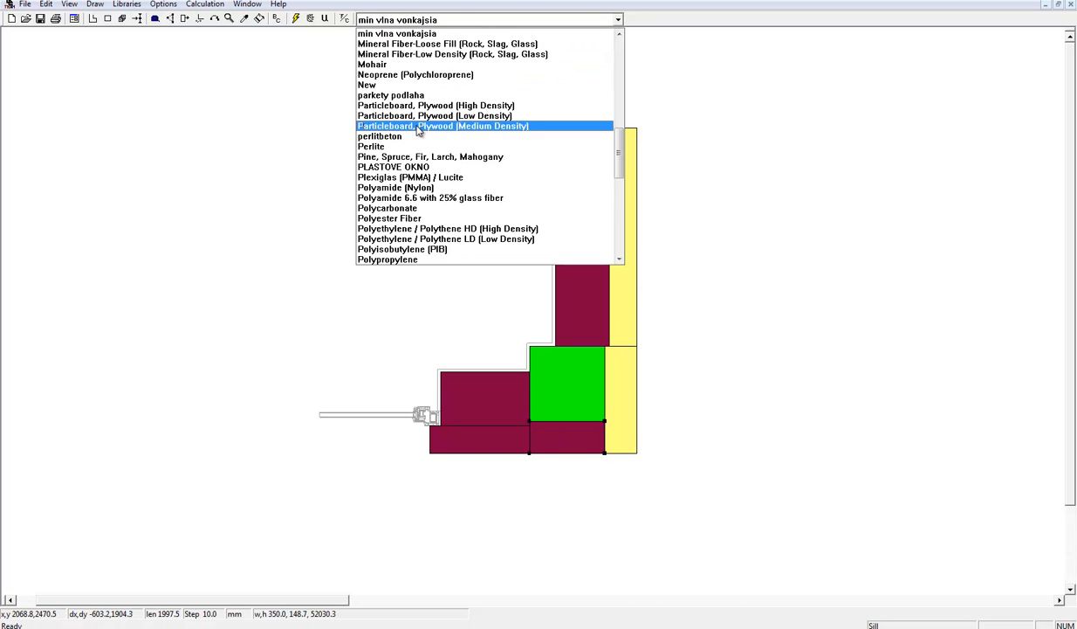
{"action": "left_click", "coordinate": [428, 32]}
{"action": "left_click", "coordinate": [478, 444]}
{"action": "left_click", "coordinate": [407, 20]}
{"action": "scroll", "coordinate": [411, 147], "scroll_direction": "up", "scroll_amount": 3}
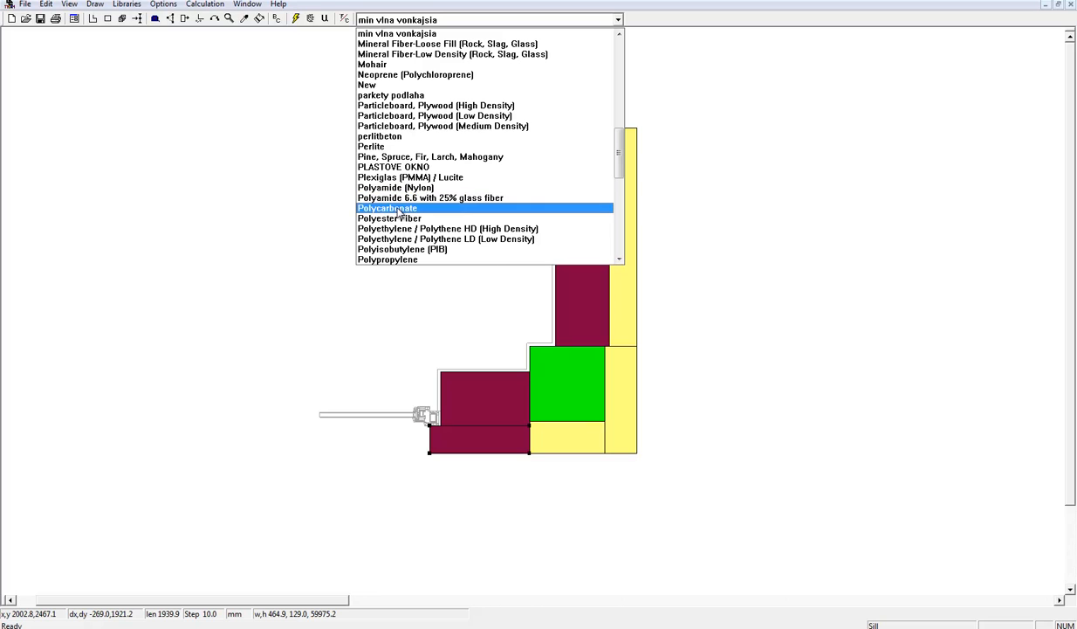
{"action": "left_click", "coordinate": [397, 33]}
- Check which material is assigned to the square corner block, then clear the selection and inspect the untraced window frame area
{"action": "left_click", "coordinate": [550, 399]}
{"action": "left_click", "coordinate": [448, 21]}
{"action": "left_click", "coordinate": [448, 21]}
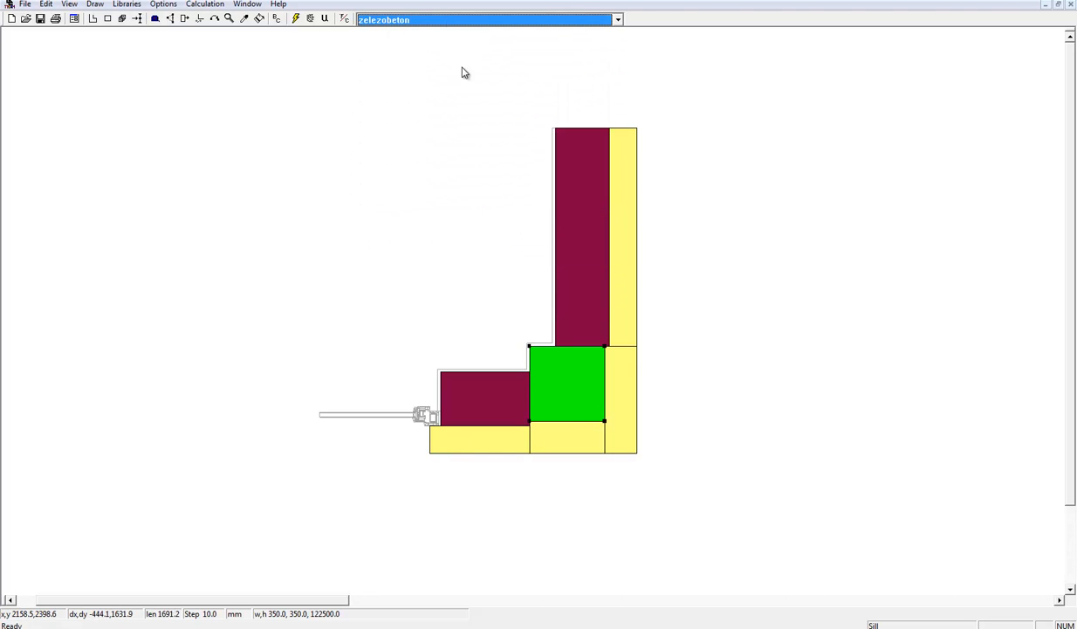
{"action": "left_click", "coordinate": [485, 294]}
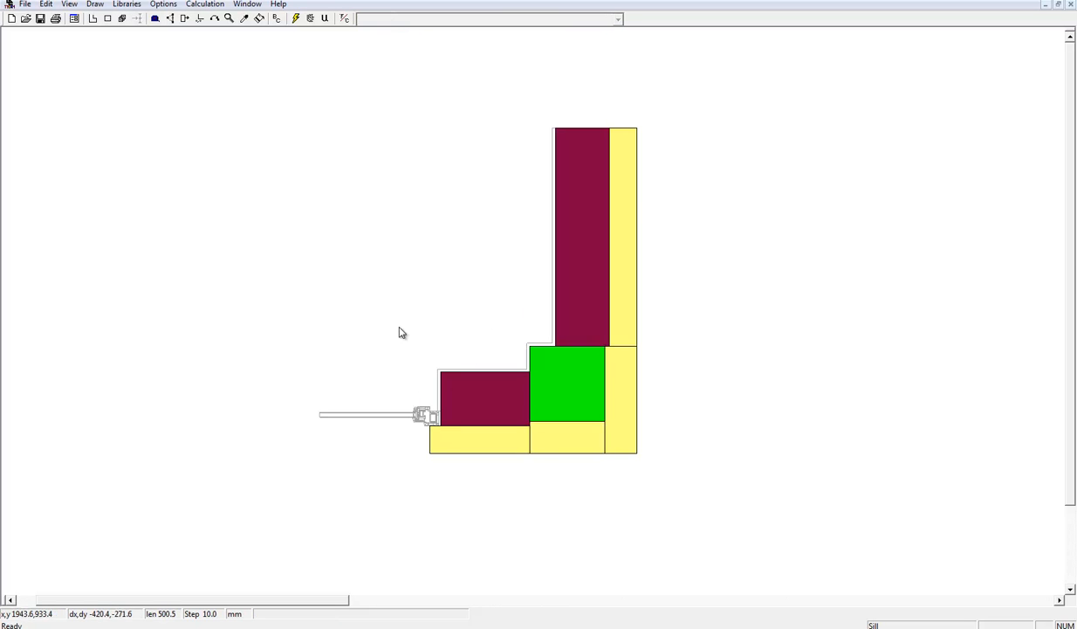
{"action": "scroll", "coordinate": [399, 433], "scroll_direction": "up", "scroll_amount": 1}
{"action": "scroll", "coordinate": [640, 284], "scroll_direction": "up", "scroll_amount": 1}
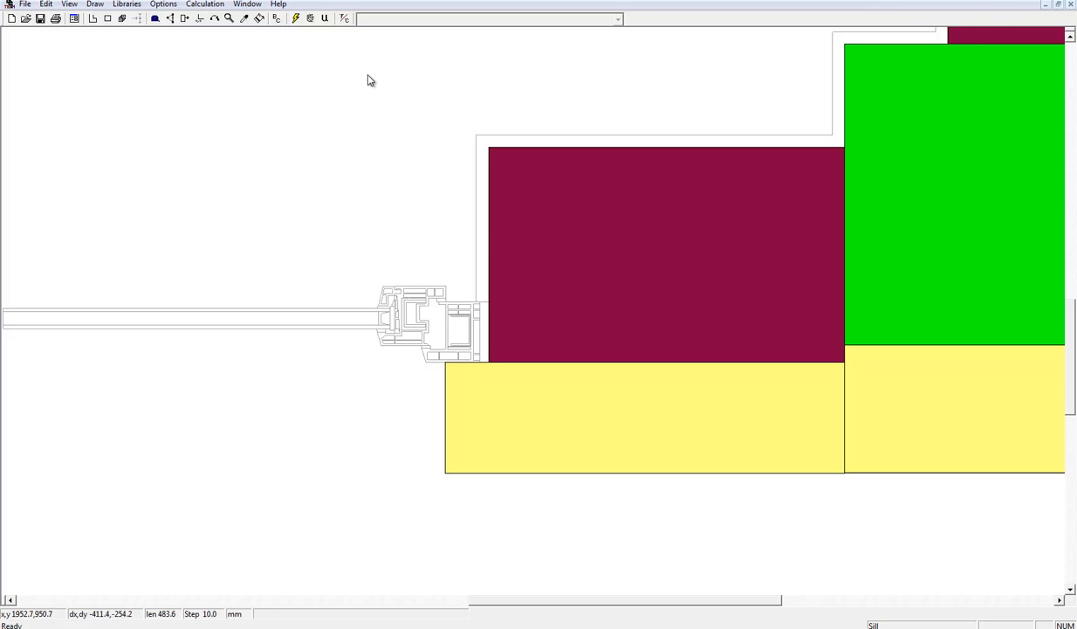
- Switch to the finished window drawing Untitled-3 and locate the origin marker at the frame's lower outer corner
{"action": "left_click", "coordinate": [1045, 6]}
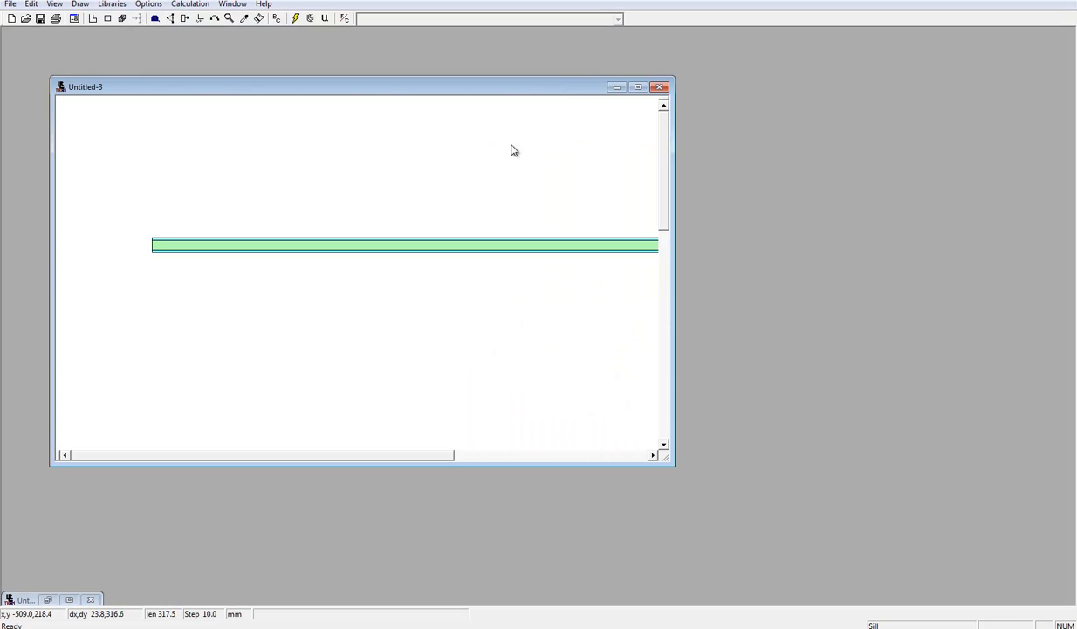
{"action": "left_click", "coordinate": [638, 88]}
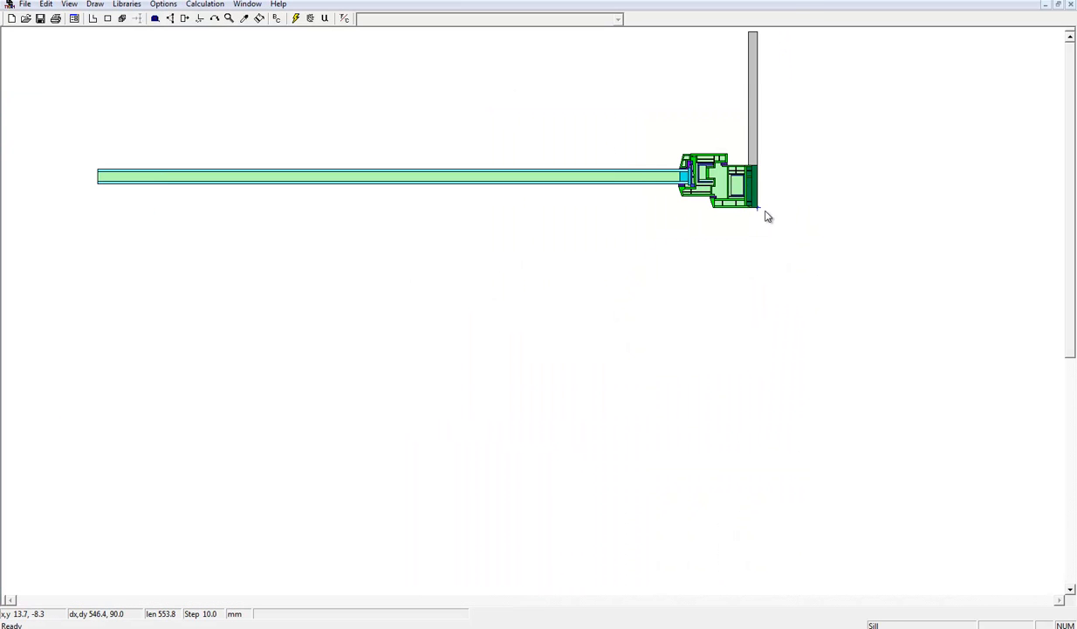
{"action": "right_click", "coordinate": [767, 210]}
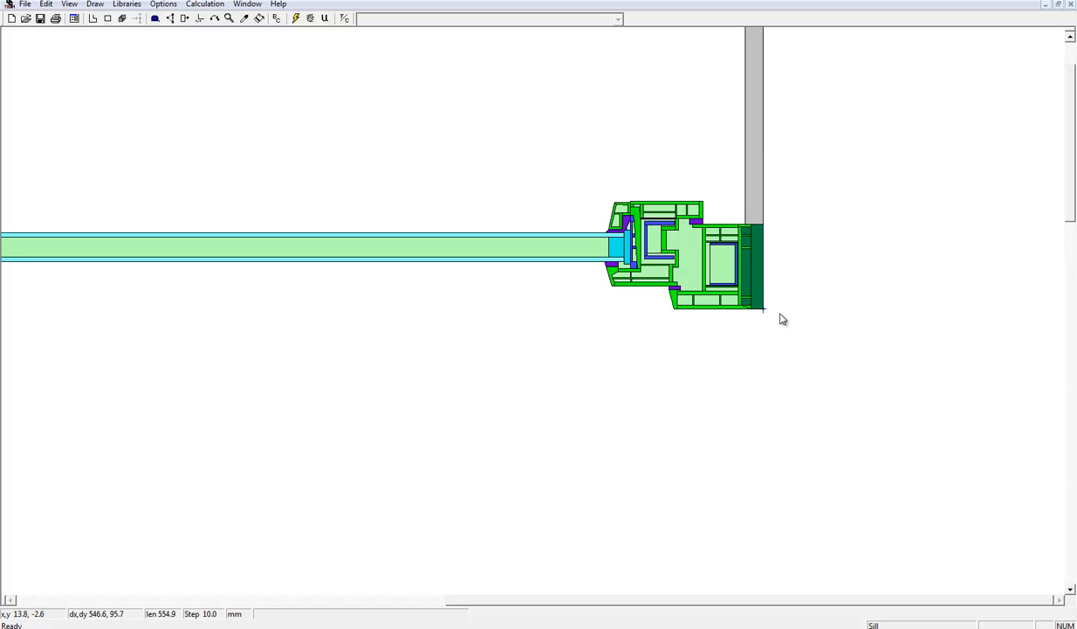
{"action": "right_click", "coordinate": [802, 323]}
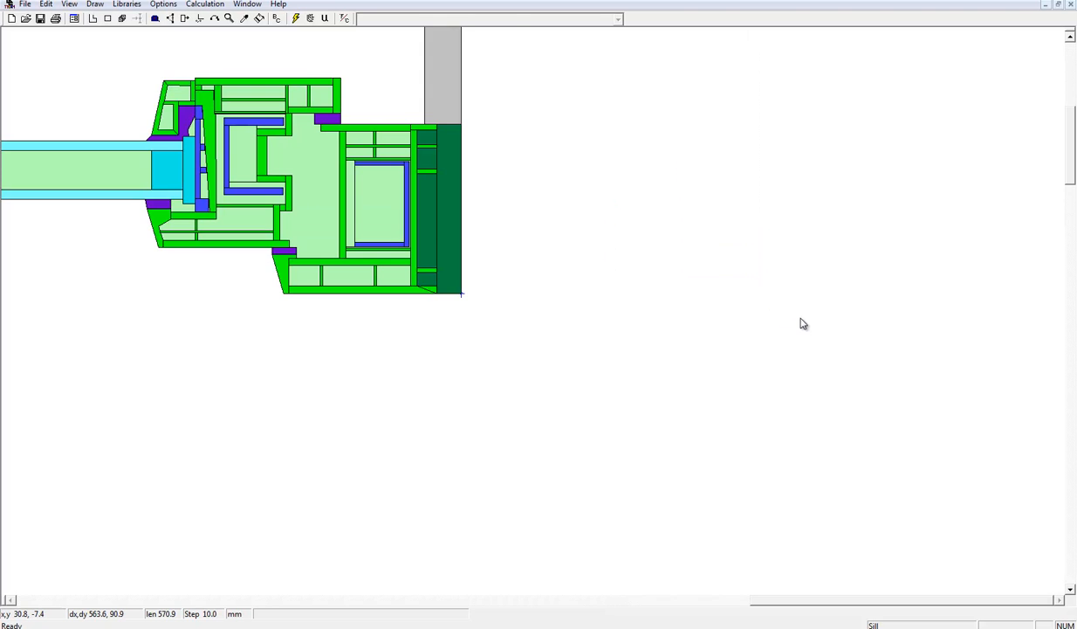
{"action": "right_click", "coordinate": [472, 311]}
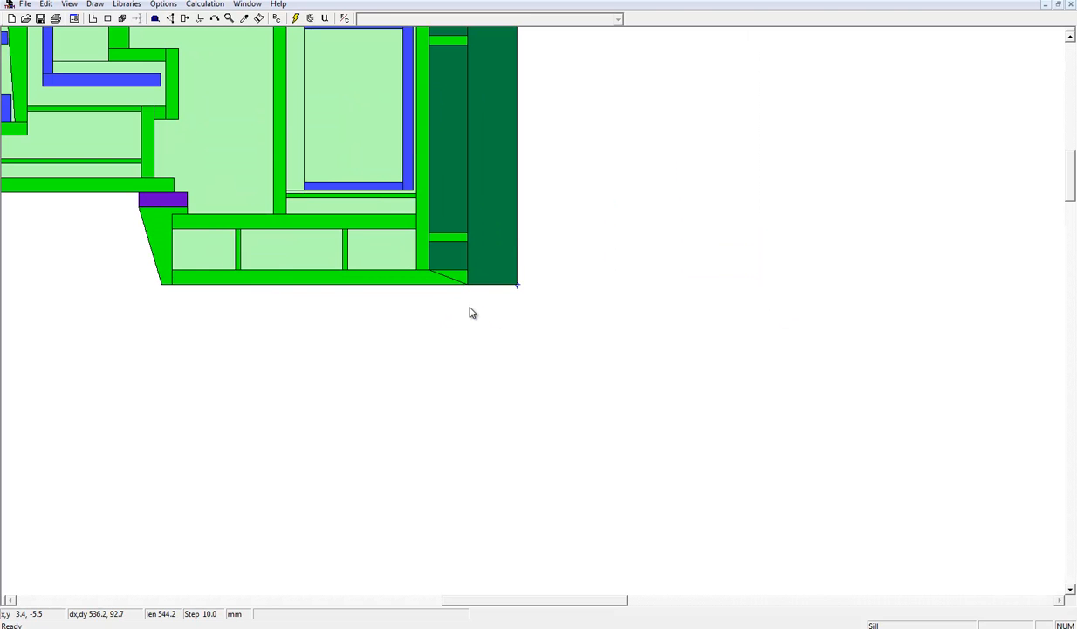
{"action": "left_click", "coordinate": [518, 285]}
- Select and copy the complete window assembly, including the glazing, frame and the grey strip above the frame
{"action": "left_click", "coordinate": [229, 19]}
{"action": "left_click", "coordinate": [494, 117]}
{"action": "left_click", "coordinate": [614, 297]}
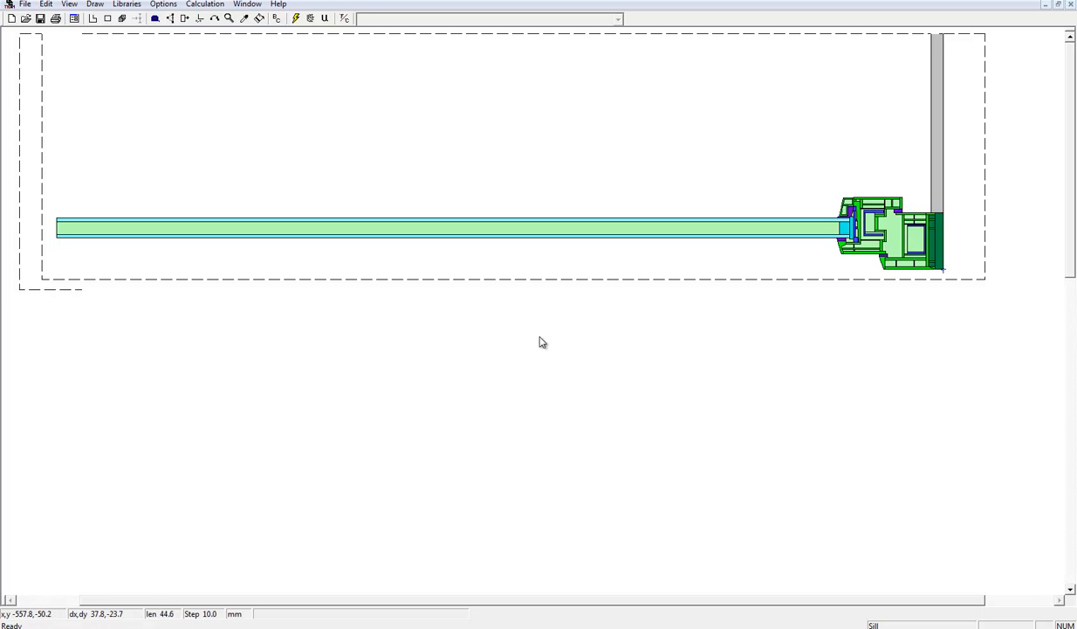
{"action": "left_click_drag", "start_coordinate": [998, 35], "coordinate": [38, 352]}
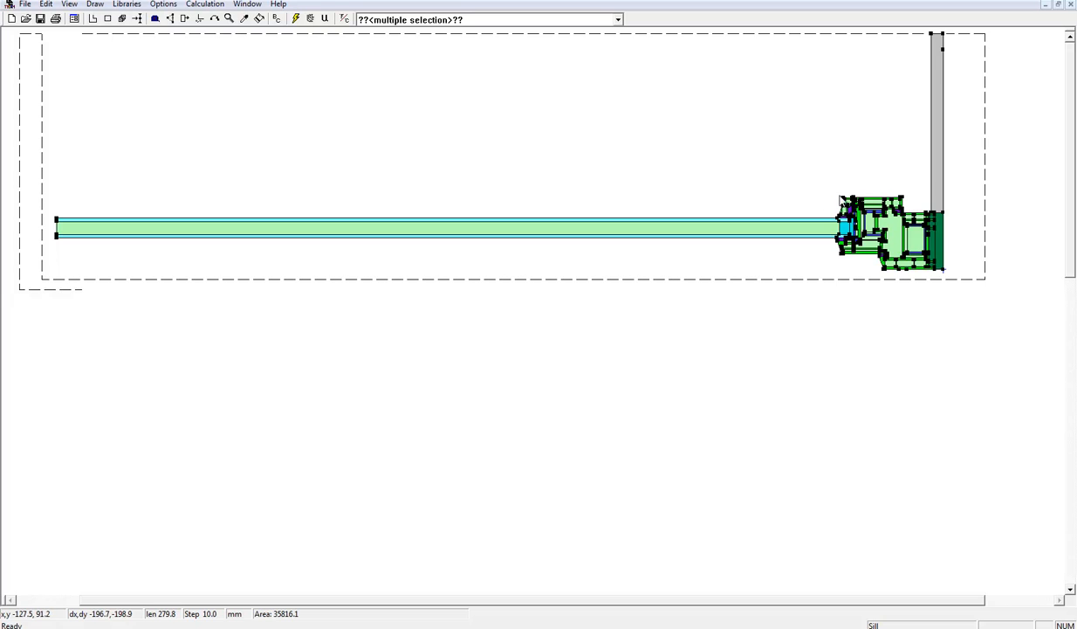
{"action": "left_click", "coordinate": [851, 327]}
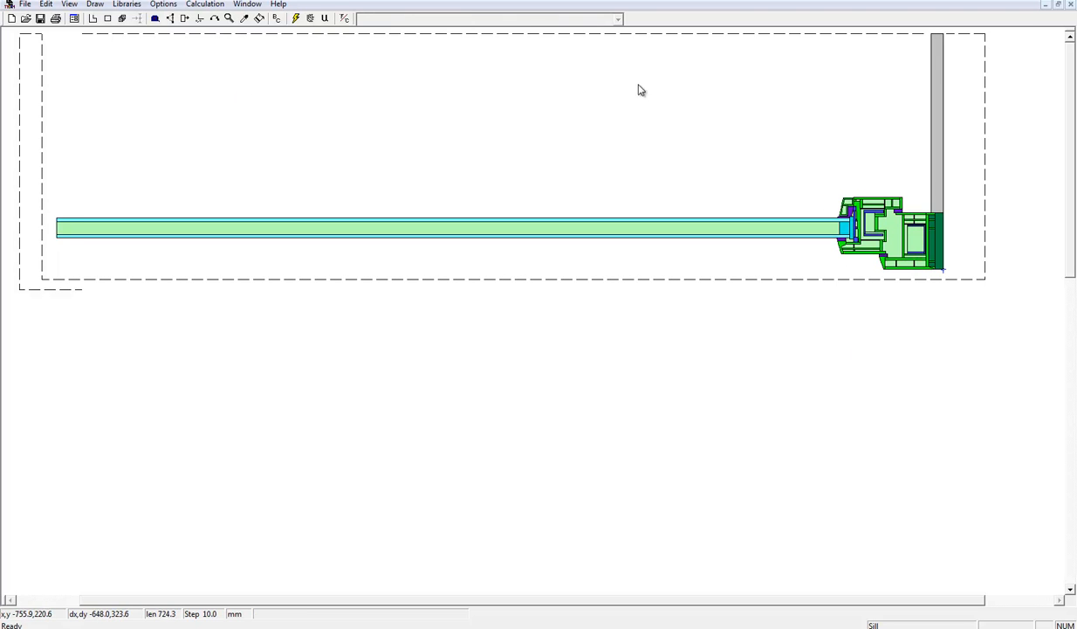
- Return to the wall drawing and paste the copied window assembly with its frame corner where the perlitbeton block meets the insulation strip
{"action": "left_click", "coordinate": [1045, 4]}
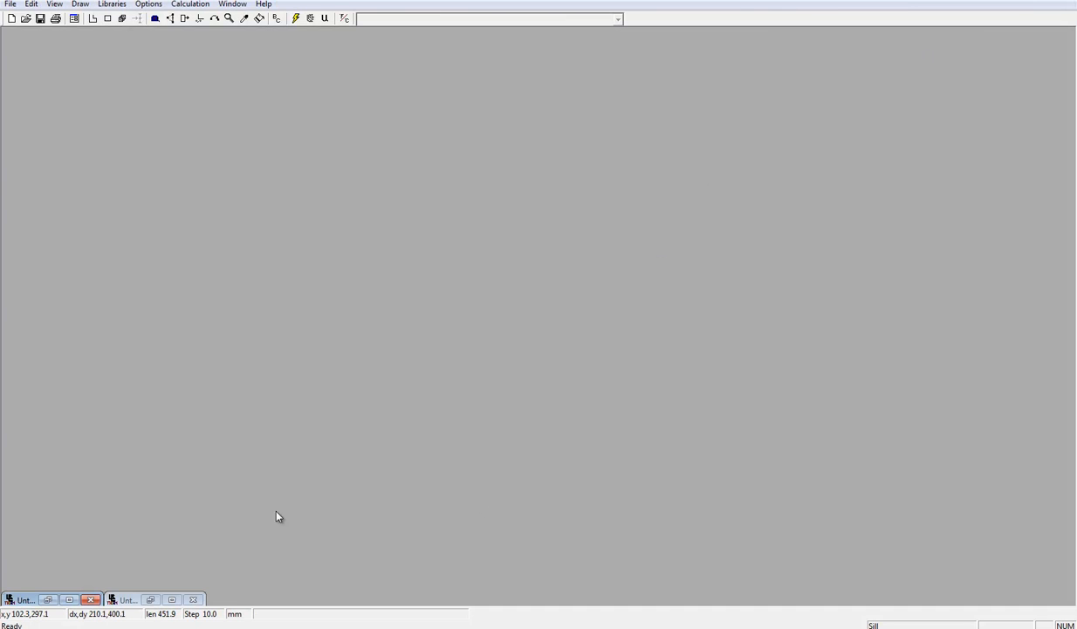
{"action": "left_click", "coordinate": [150, 599]}
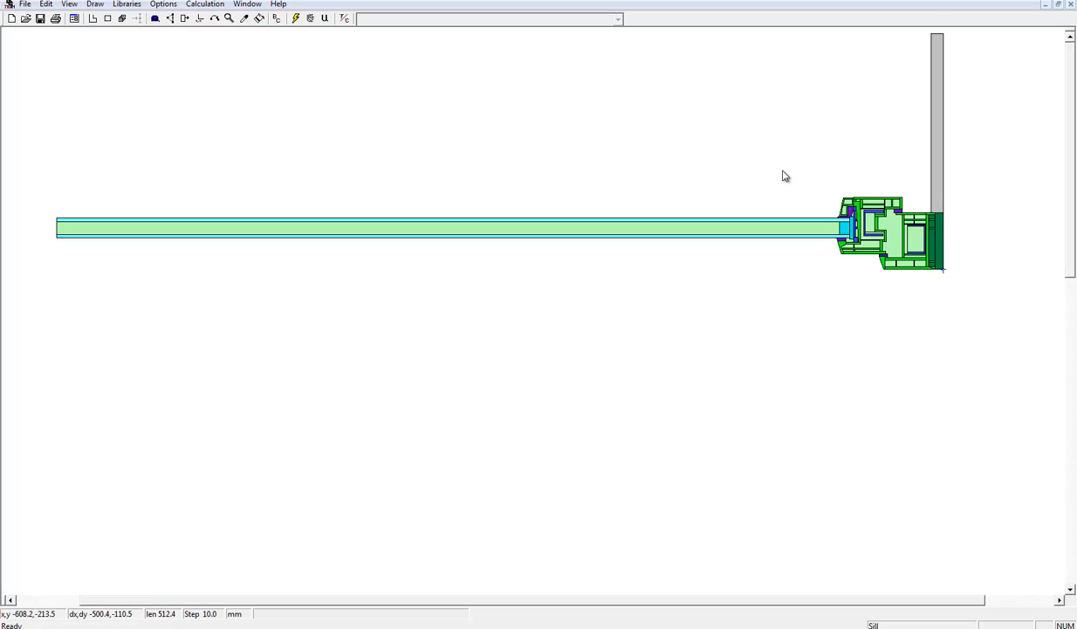
{"action": "left_click", "coordinate": [1046, 4]}
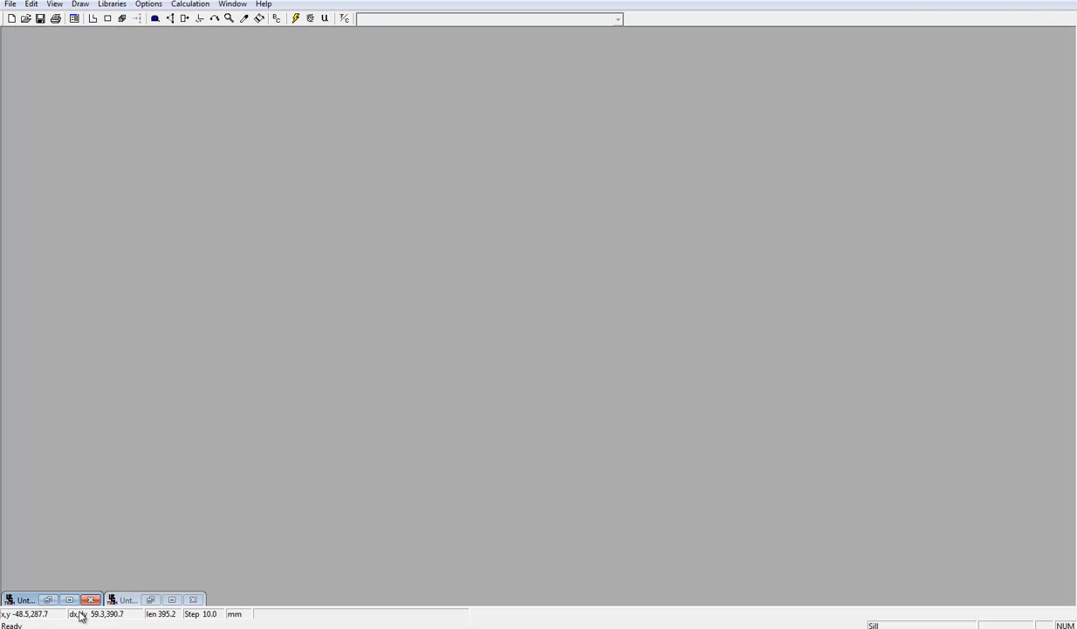
{"action": "left_click", "coordinate": [64, 601]}
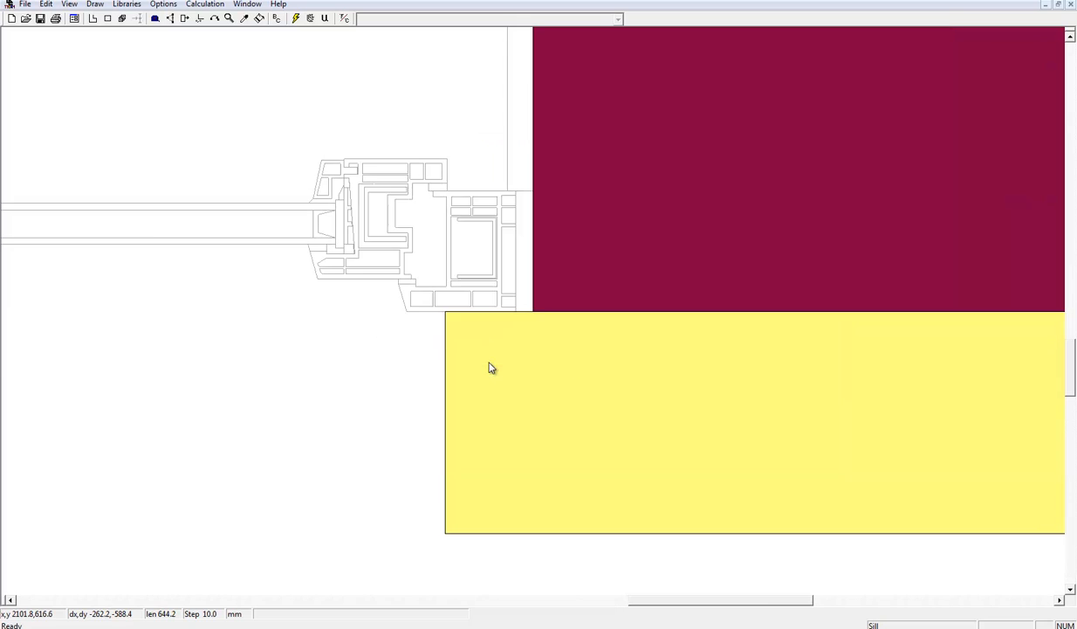
{"action": "scroll", "coordinate": [536, 316], "scroll_direction": "up", "scroll_amount": 2}
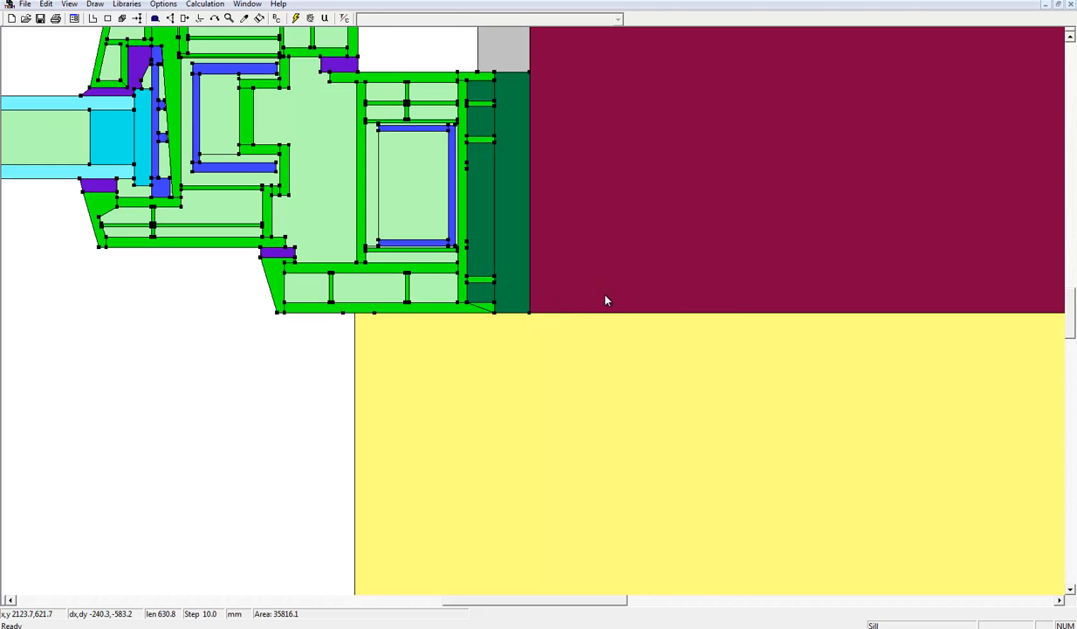
- Clear the selection and delete the grey strip that runs from the window frame along the end of the lower wall block
{"action": "left_click", "coordinate": [273, 384]}
{"action": "scroll", "coordinate": [364, 313], "scroll_direction": "up", "scroll_amount": 2}
{"action": "scroll", "coordinate": [363, 314], "scroll_direction": "down", "scroll_amount": 1}
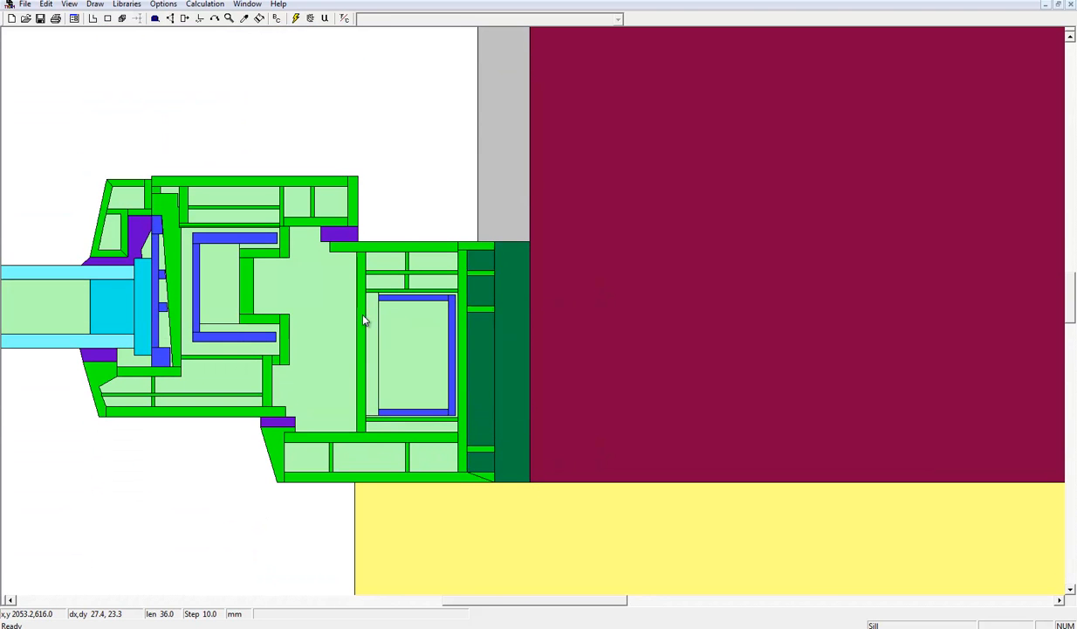
{"action": "left_click", "coordinate": [228, 18]}
{"action": "left_click", "coordinate": [515, 117]}
{"action": "left_click", "coordinate": [438, 152]}
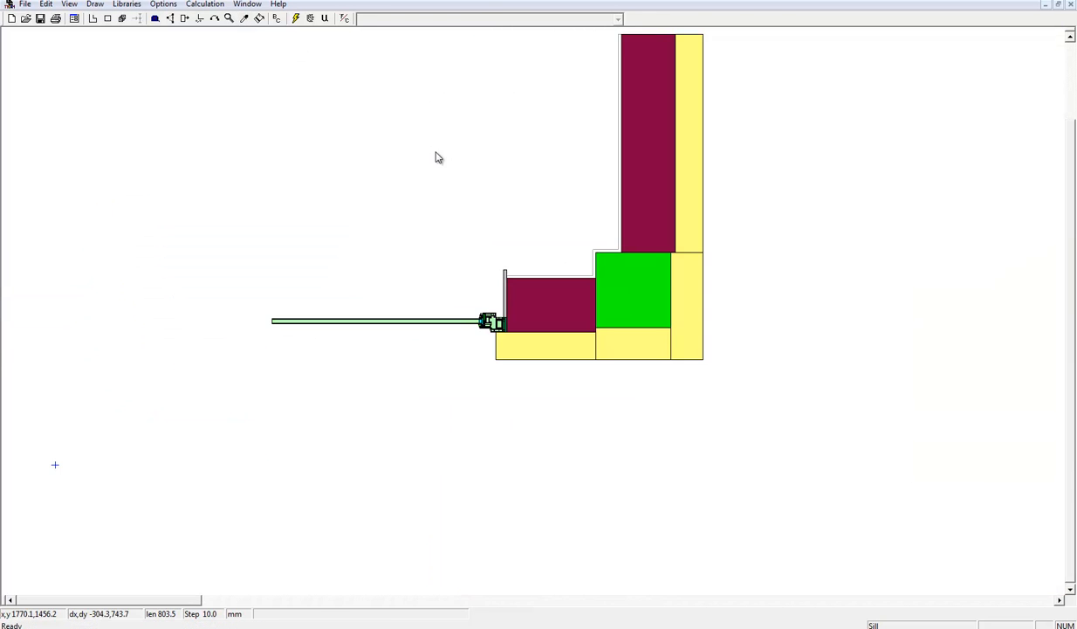
{"action": "scroll", "coordinate": [613, 294], "scroll_direction": "up", "scroll_amount": 2}
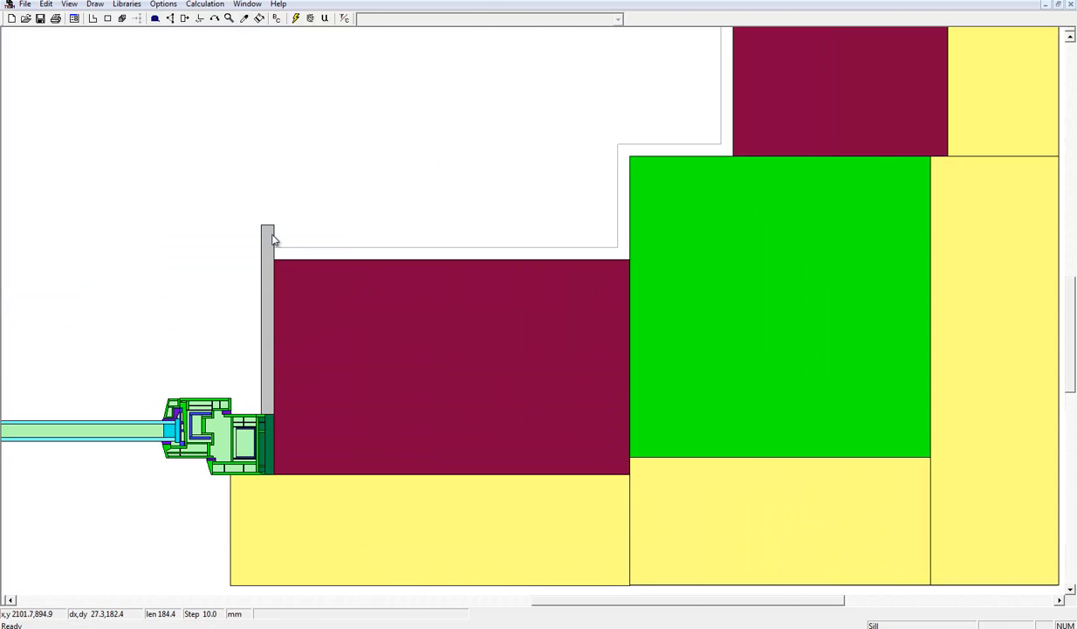
{"action": "left_click", "coordinate": [271, 236]}
{"action": "key", "text": "Delete"}
- Try to draw a perlitbeton rectangle between the underlay outline and the lower wall block above the window frame, then restore the deleted grey strip
{"action": "left_click", "coordinate": [107, 18]}
{"action": "left_click_drag", "start_coordinate": [275, 414], "coordinate": [263, 248]}
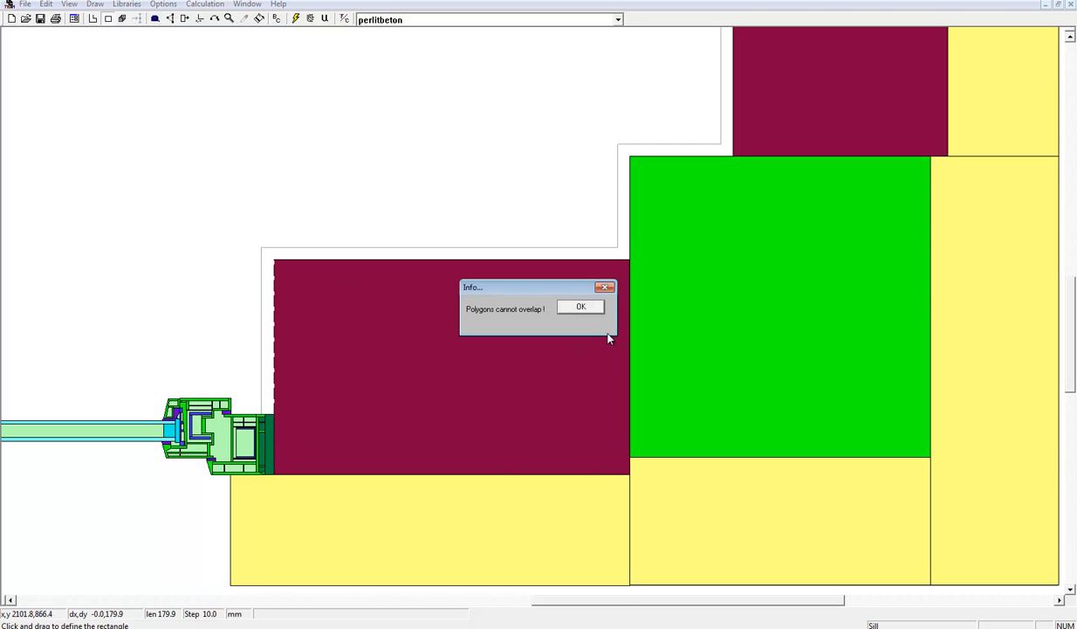
{"action": "left_click", "coordinate": [579, 306]}
{"action": "scroll", "coordinate": [265, 377], "scroll_direction": "up", "scroll_amount": 1}
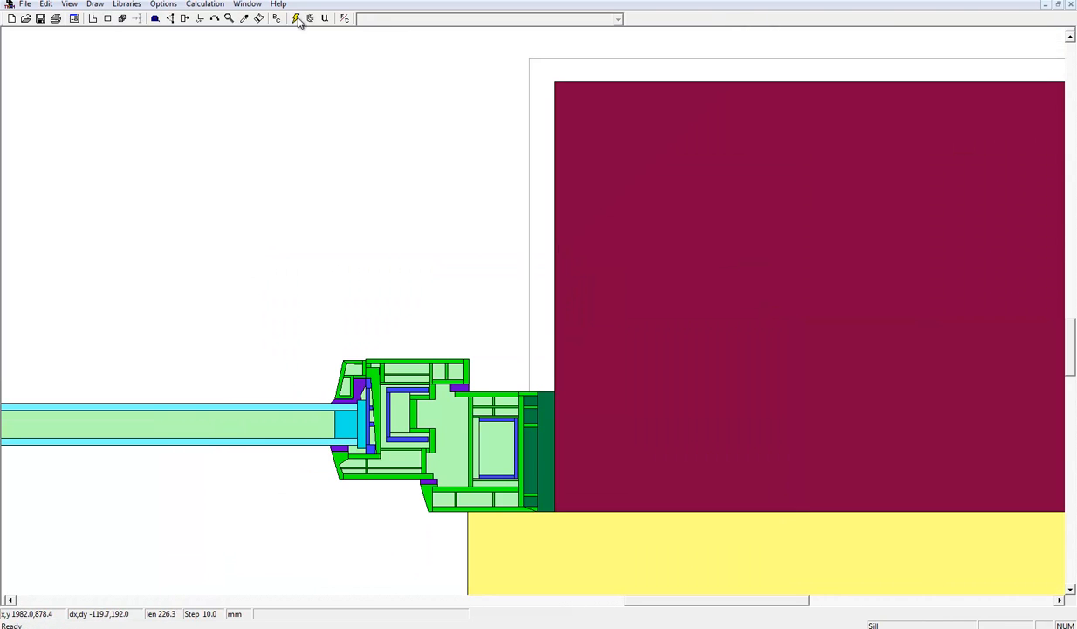
{"action": "left_click", "coordinate": [108, 19]}
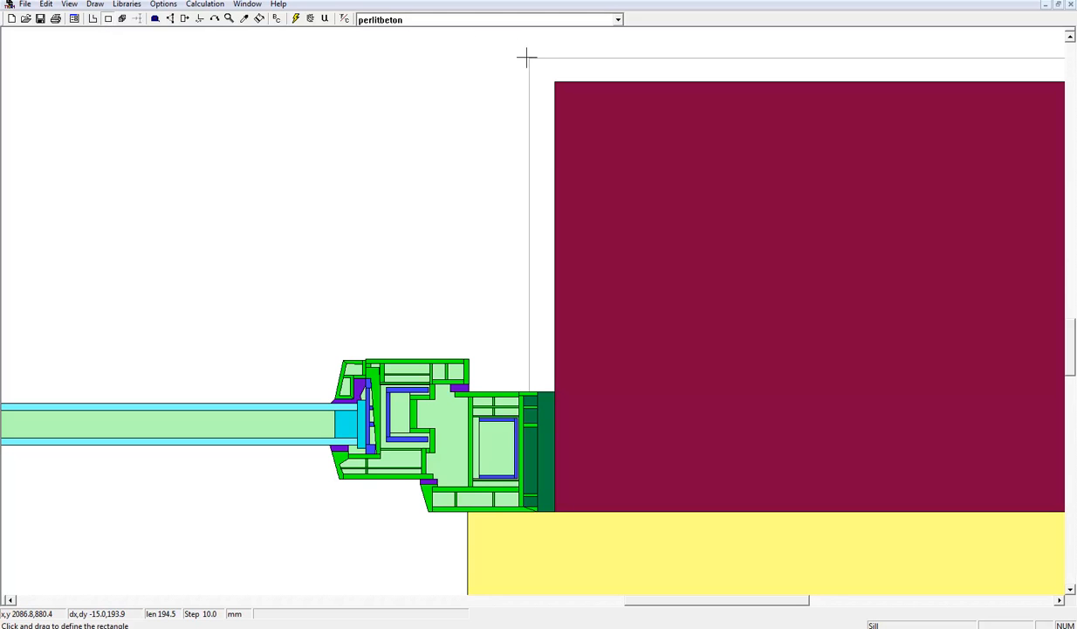
{"action": "left_click_drag", "start_coordinate": [528, 57], "coordinate": [555, 390]}
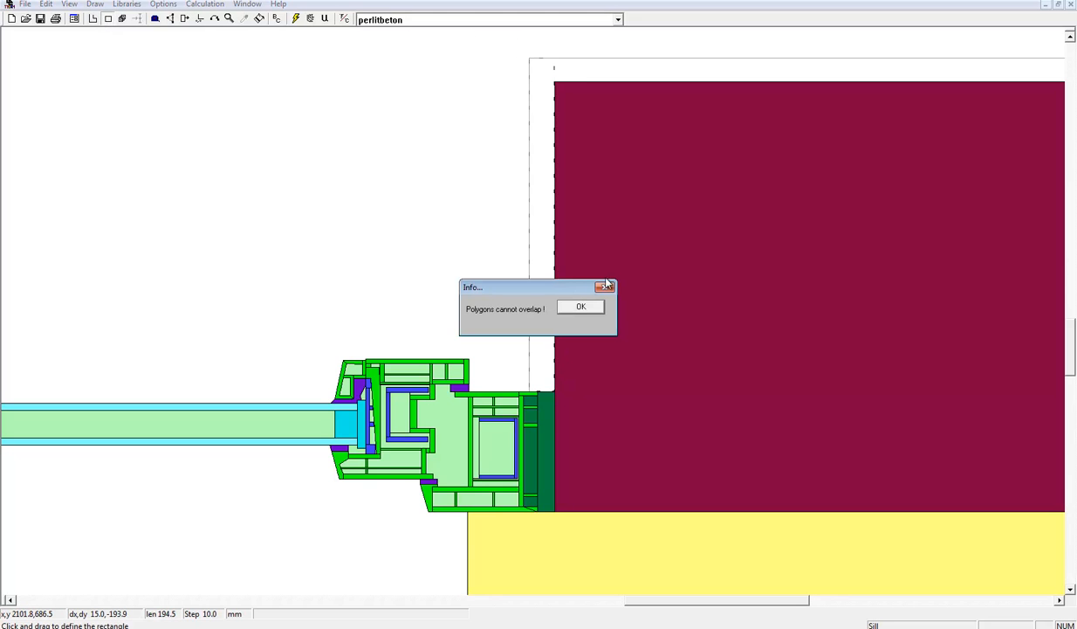
{"action": "left_click", "coordinate": [579, 308]}
{"action": "scroll", "coordinate": [754, 200], "scroll_direction": "up", "scroll_amount": 3}
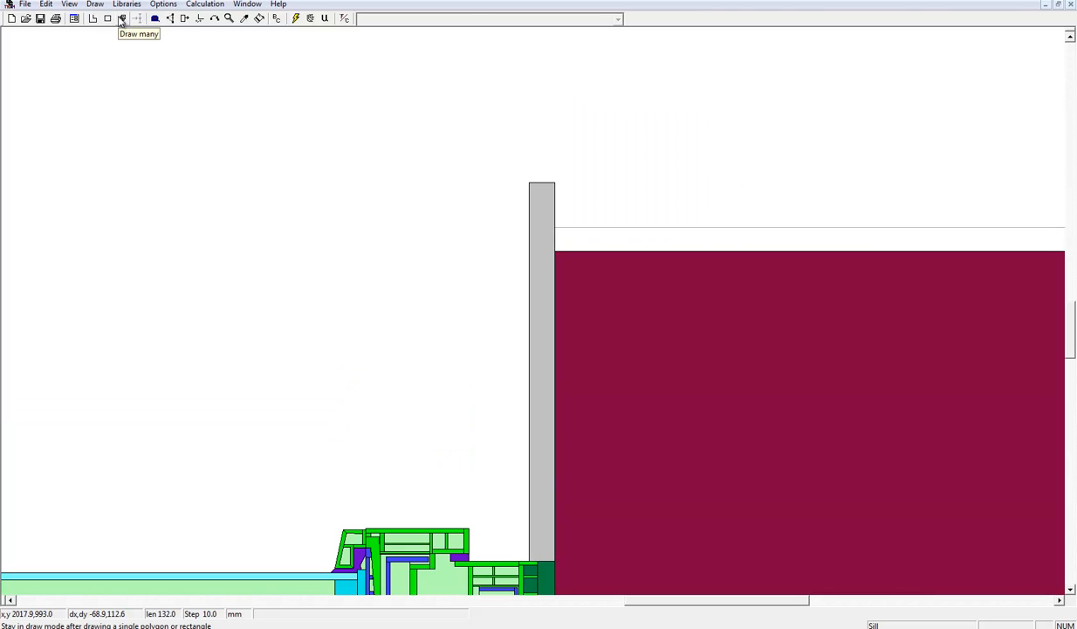
- Try to shorten the grey vapennocementova omietka strip so its upper end meets the underlay outline
{"action": "left_click", "coordinate": [534, 210]}
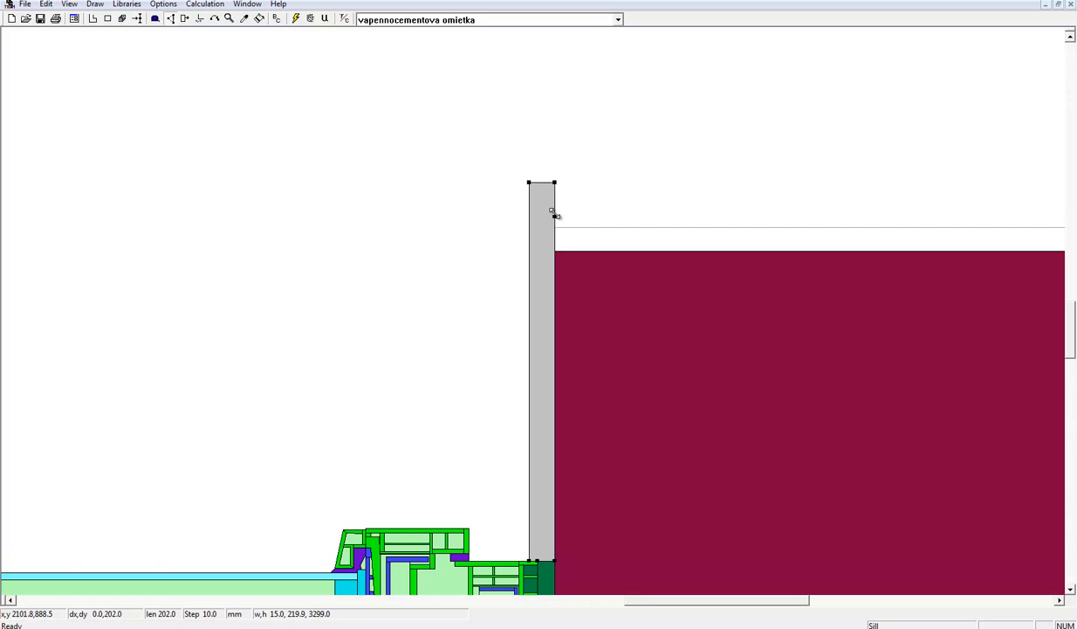
{"action": "left_click_drag", "start_coordinate": [553, 182], "coordinate": [552, 226]}
{"action": "left_click", "coordinate": [602, 364]}
{"action": "left_click", "coordinate": [542, 196]}
{"action": "left_click_drag", "start_coordinate": [540, 181], "coordinate": [543, 229]}
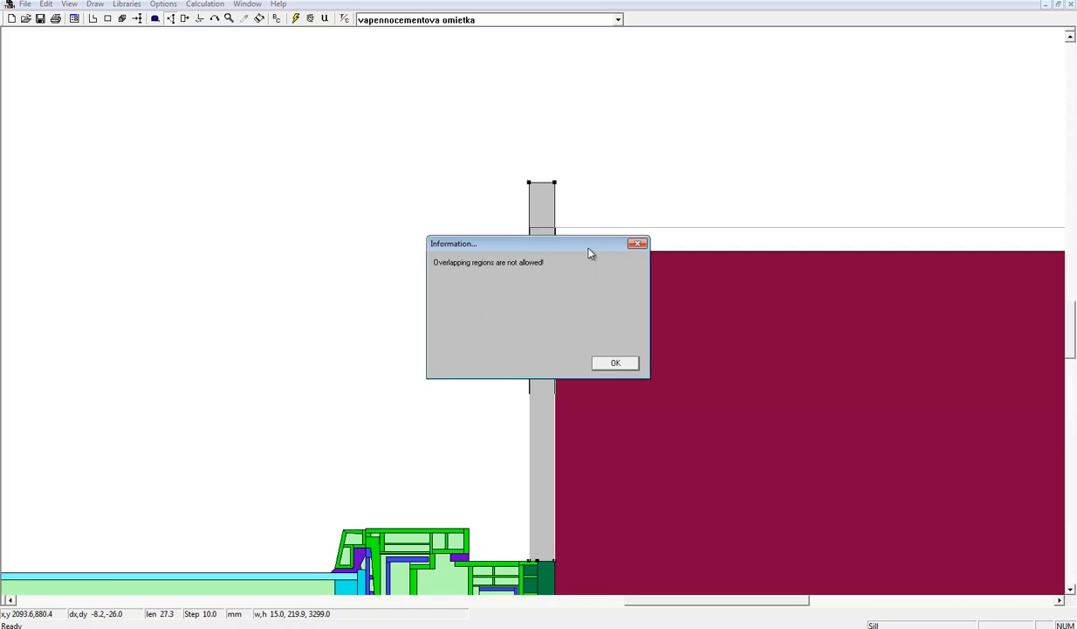
{"action": "left_click", "coordinate": [612, 363]}
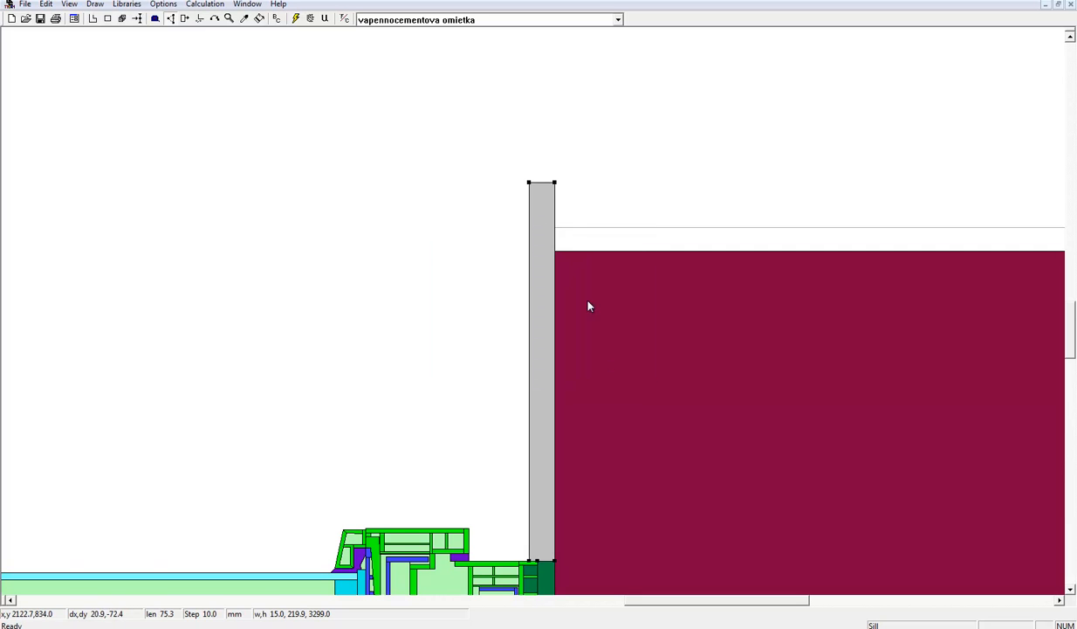
- Delete the overlong grey vapennocementova omietka strip above the window frame
{"action": "left_click", "coordinate": [543, 214]}
{"action": "key", "text": "Delete"}
{"action": "left_click", "coordinate": [641, 272]}
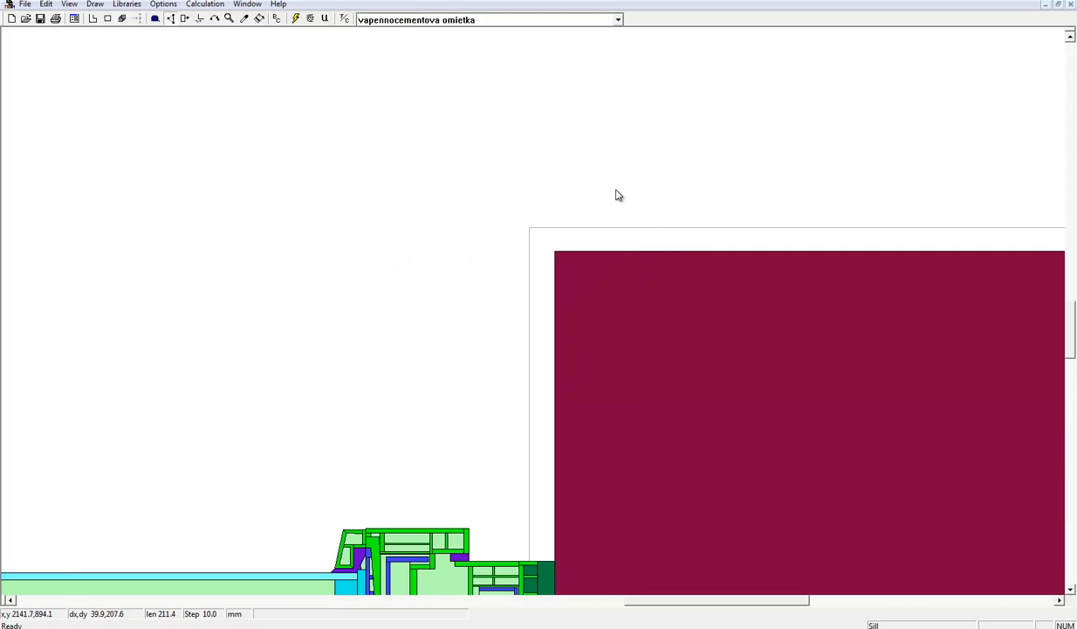
- Draw a thin vapennocementova omietka rectangle along the inner face of the tall wall block, from its upper end down to the outline step
{"action": "left_click", "coordinate": [229, 18]}
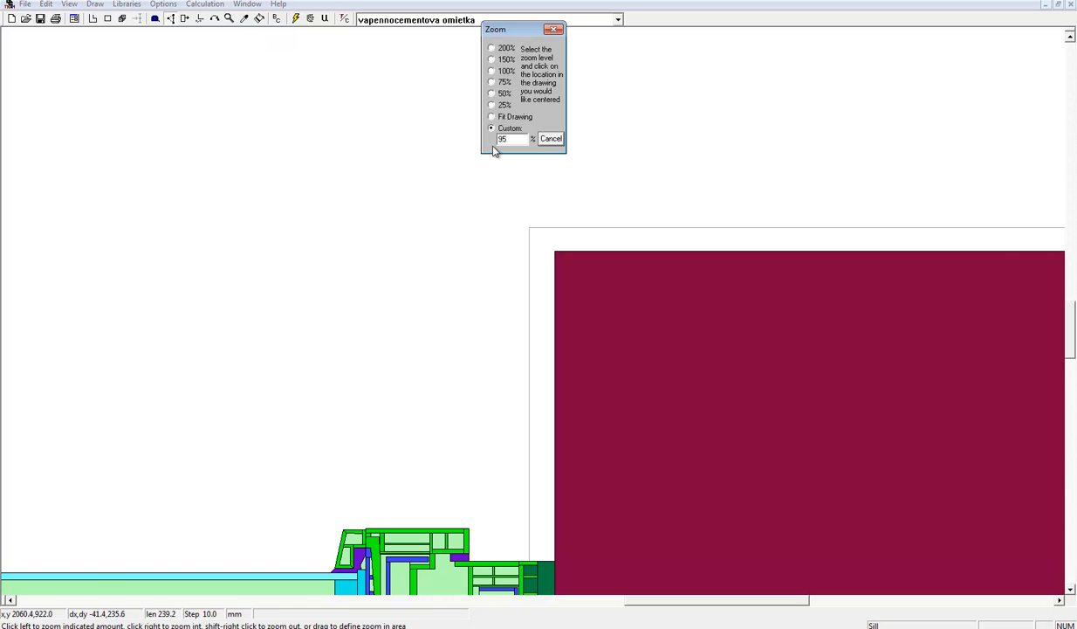
{"action": "left_click", "coordinate": [502, 118]}
{"action": "left_click", "coordinate": [653, 174]}
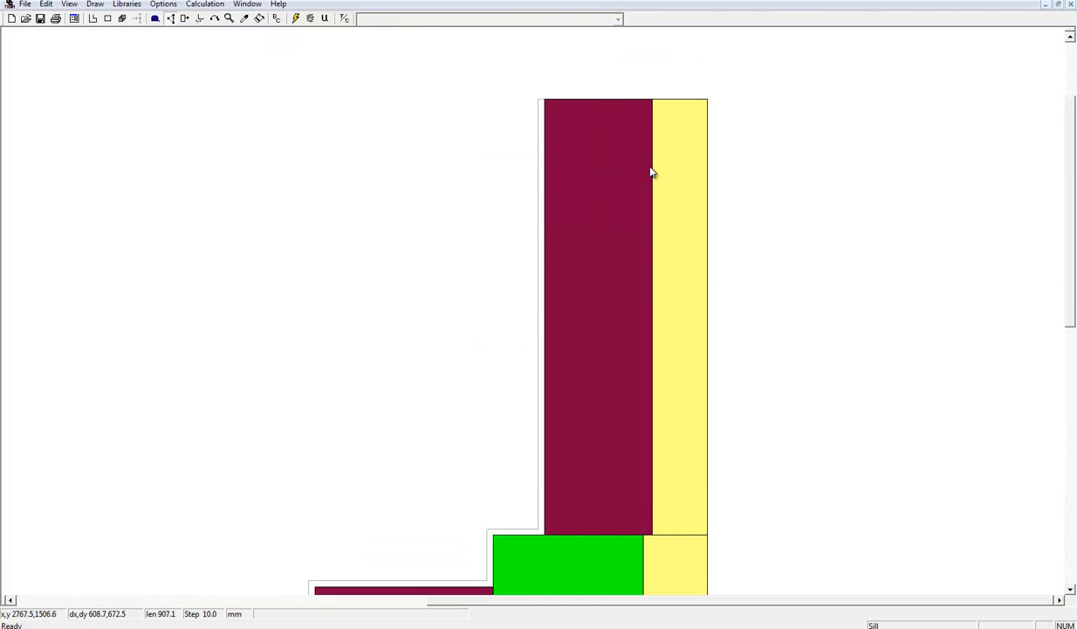
{"action": "left_click", "coordinate": [107, 19]}
{"action": "left_click", "coordinate": [618, 19]}
{"action": "left_click", "coordinate": [436, 215]}
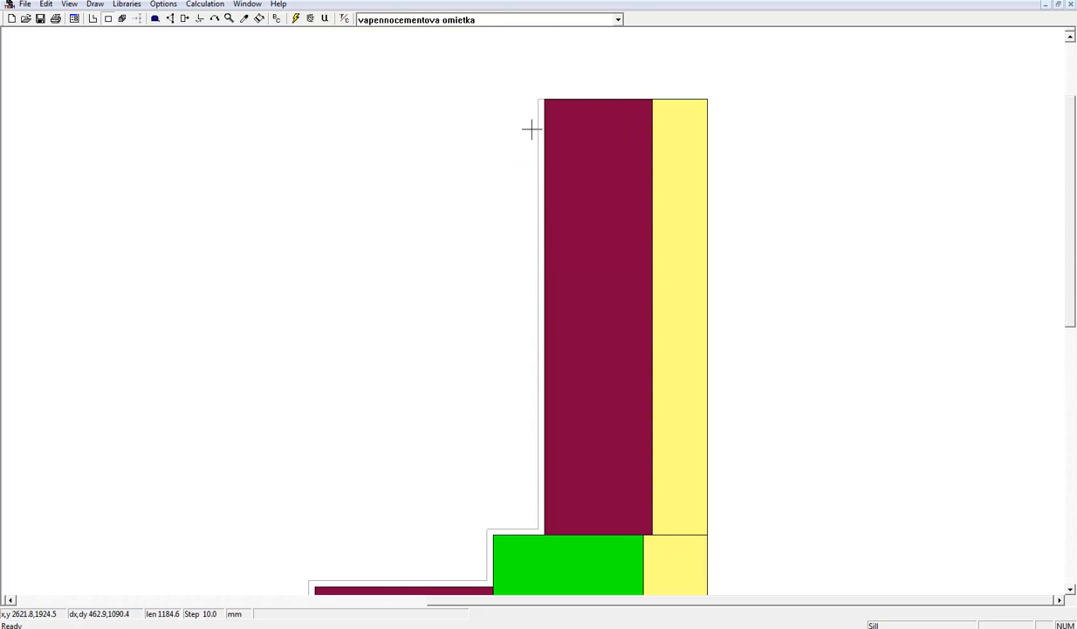
{"action": "left_click_drag", "start_coordinate": [542, 99], "coordinate": [541, 532]}
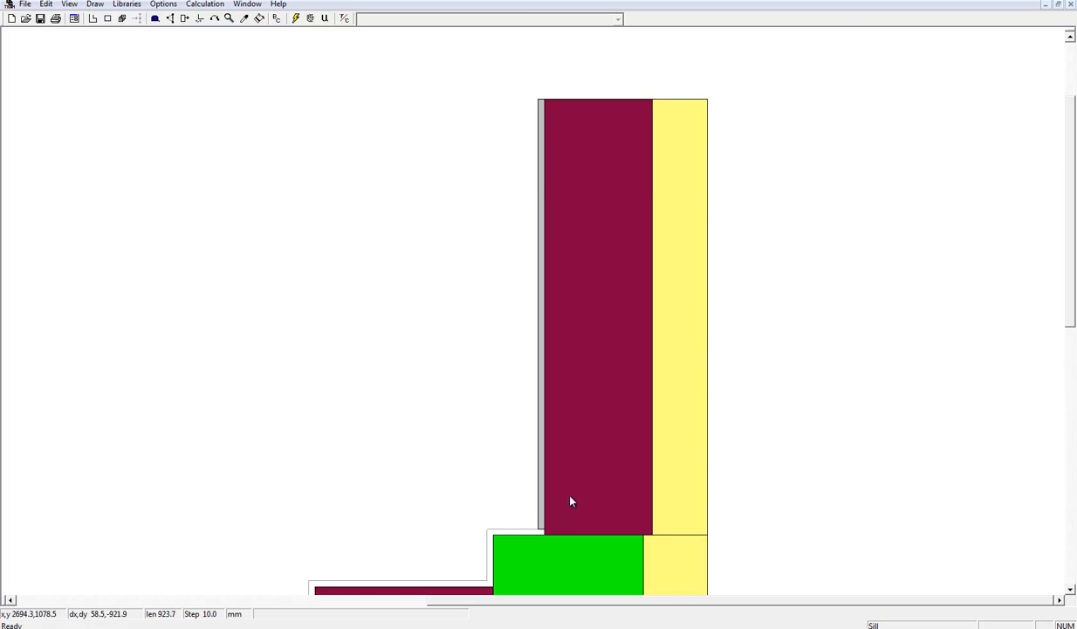
- Draw a plaster rectangle along the exposed upper edge of the square corner block, out to the outline corner
{"action": "scroll", "coordinate": [570, 497], "scroll_direction": "down", "scroll_amount": 1}
{"action": "right_click", "coordinate": [547, 375]}
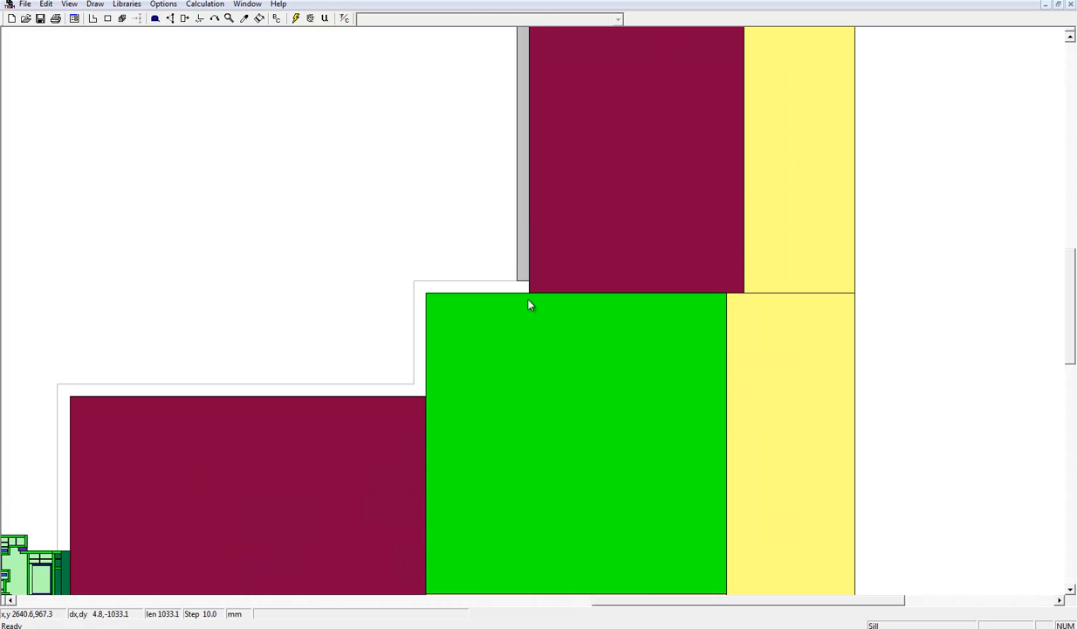
{"action": "left_click", "coordinate": [108, 18]}
{"action": "left_click_drag", "start_coordinate": [528, 292], "coordinate": [414, 281]}
- Draw plaster rectangles down the corner block's exposed side and along the lower wall block's upper edge, the latter about 429 mm long
{"action": "scroll", "coordinate": [422, 273], "scroll_direction": "down", "scroll_amount": 1}
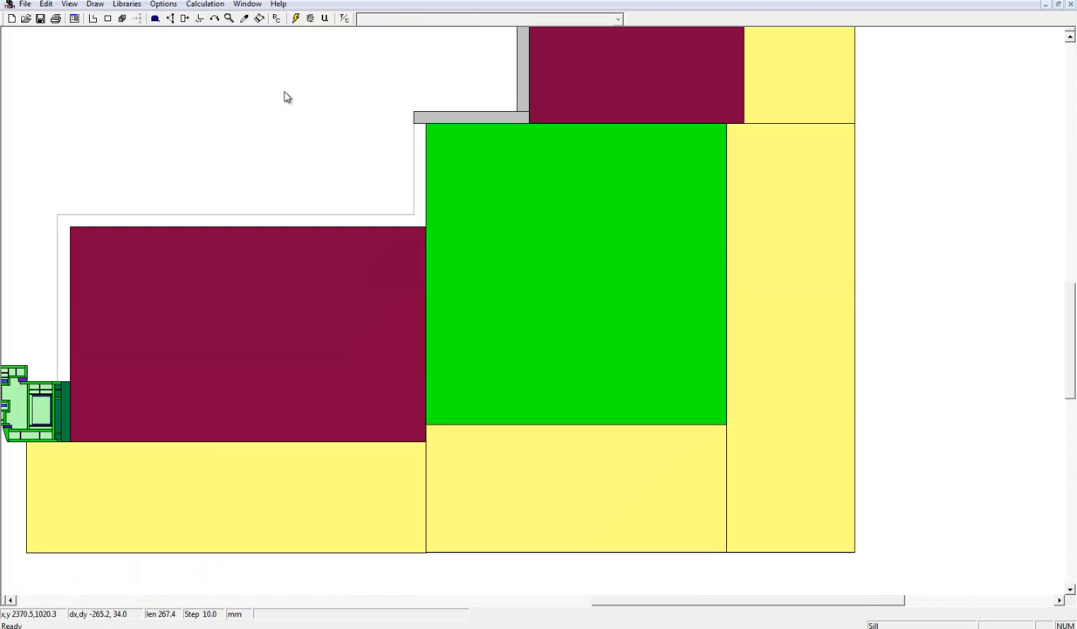
{"action": "left_click", "coordinate": [108, 19]}
{"action": "left_click_drag", "start_coordinate": [424, 125], "coordinate": [59, 215]}
{"action": "left_click", "coordinate": [107, 19]}
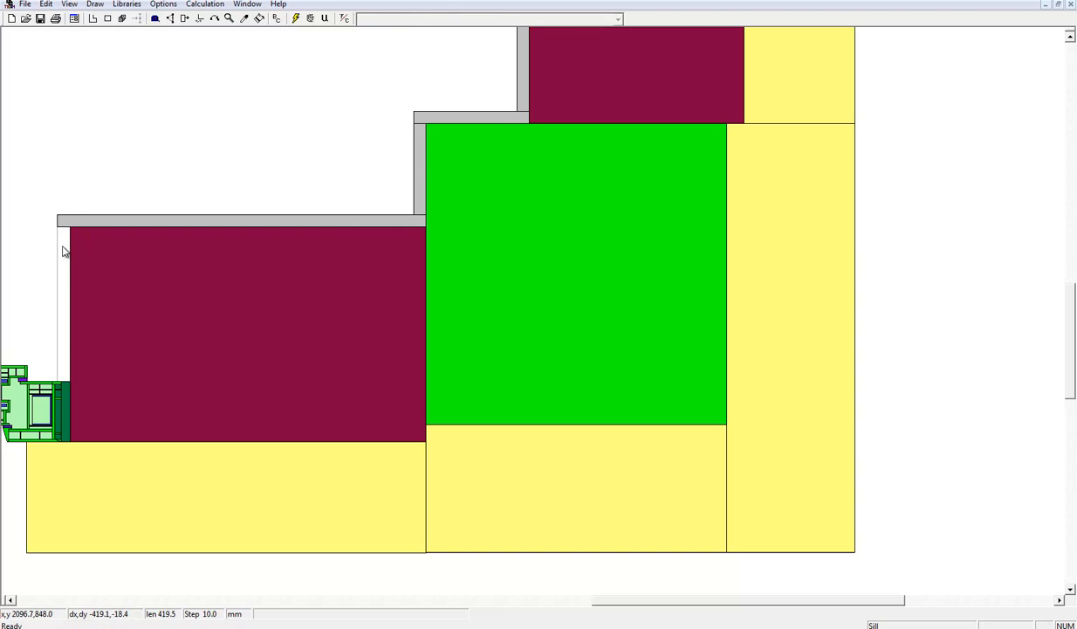
- Try to draw a plaster rectangle down the end of the lower wall block, from the horizontal plaster strip to the window frame
{"action": "right_click", "coordinate": [63, 247]}
{"action": "scroll", "coordinate": [671, 315], "scroll_direction": "down", "scroll_amount": 1}
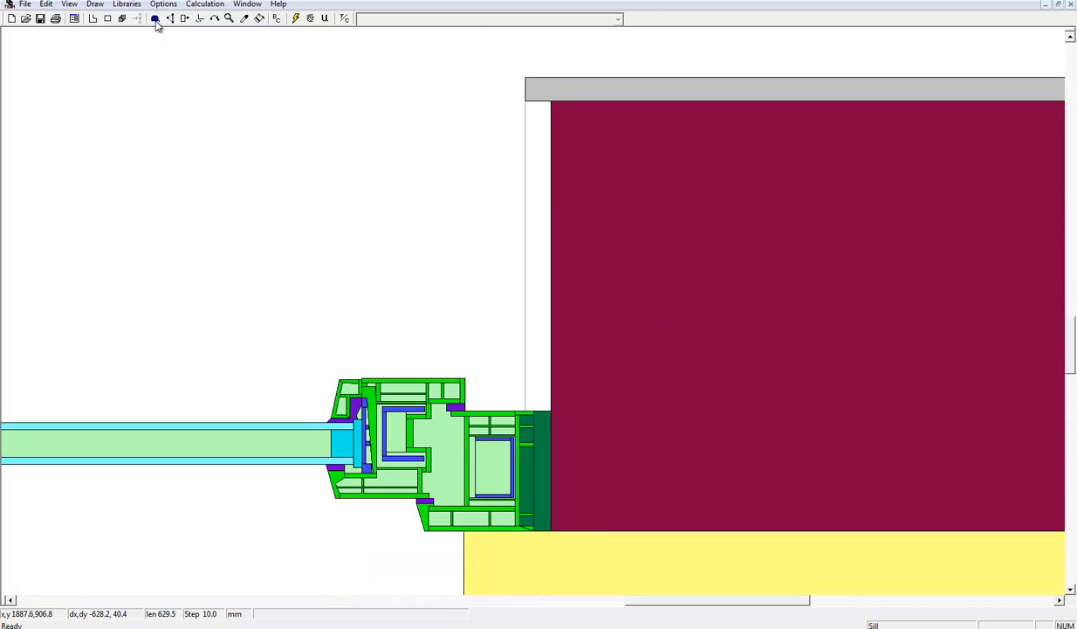
{"action": "left_click", "coordinate": [108, 19]}
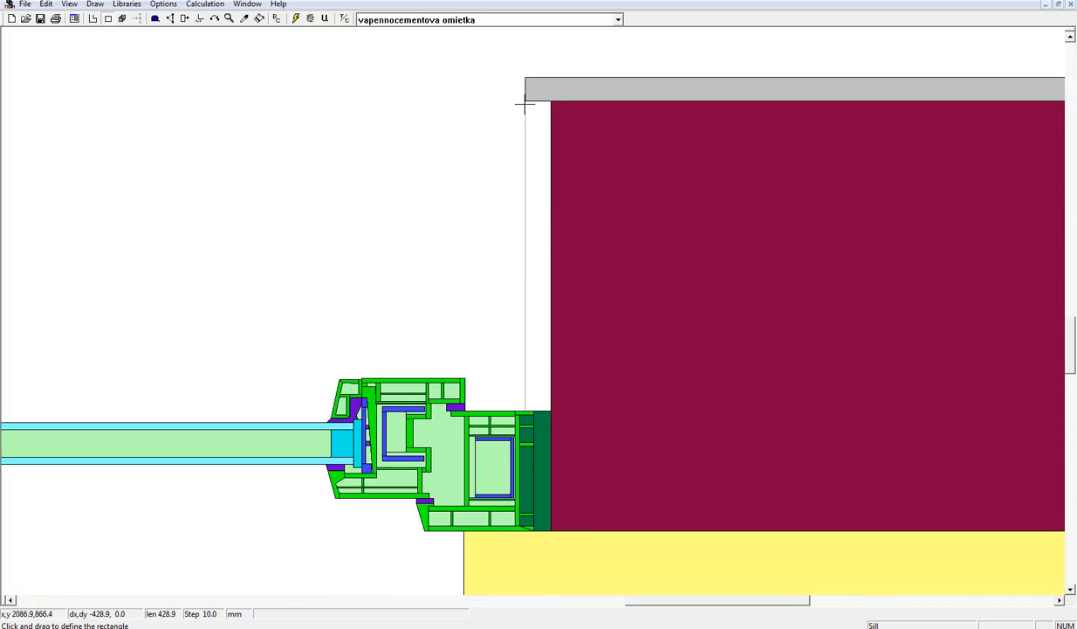
{"action": "left_click_drag", "start_coordinate": [525, 102], "coordinate": [548, 411]}
{"action": "left_click", "coordinate": [580, 309]}
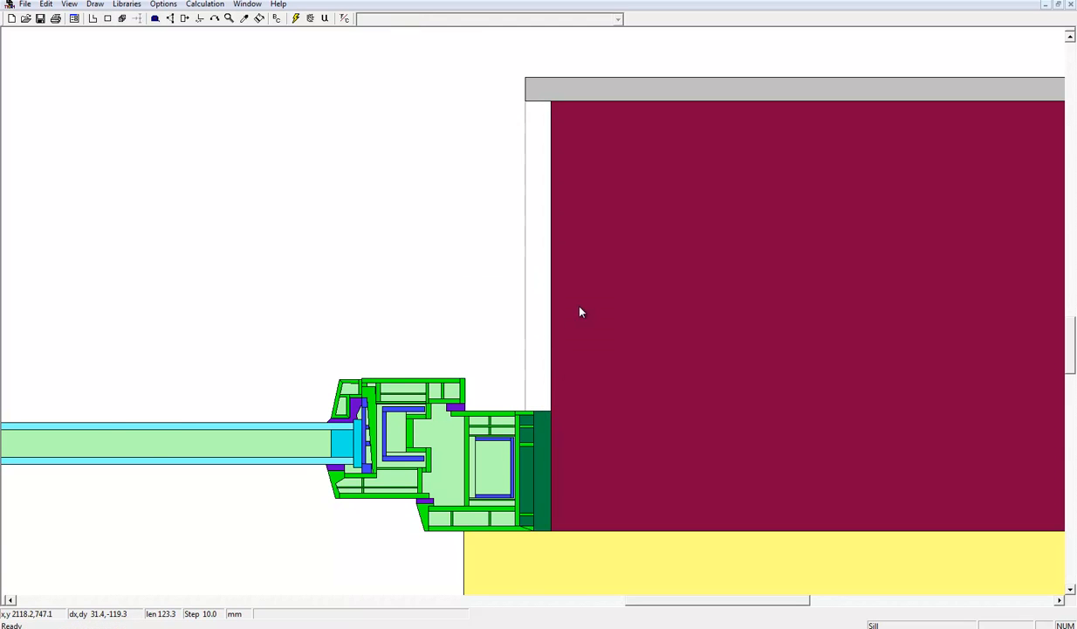
- Inspect the pur_pena joint beside the frame and try to draw the plaster rectangle upward from the frame's upper edge
{"action": "right_click", "coordinate": [552, 410]}
{"action": "right_click", "coordinate": [521, 267]}
{"action": "right_click", "coordinate": [537, 358]}
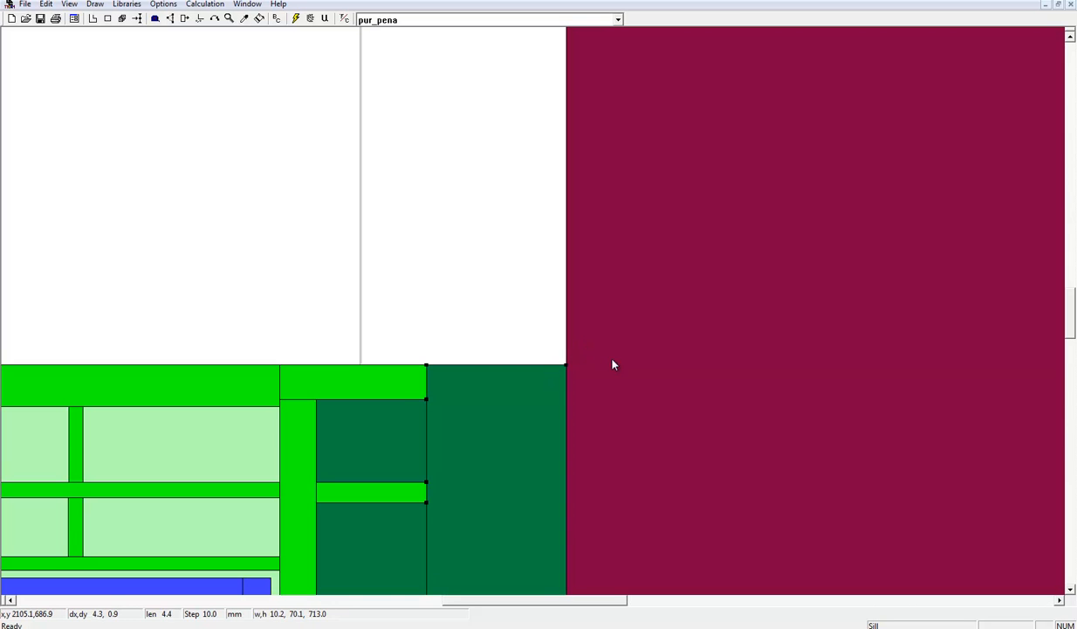
{"action": "left_click", "coordinate": [392, 382]}
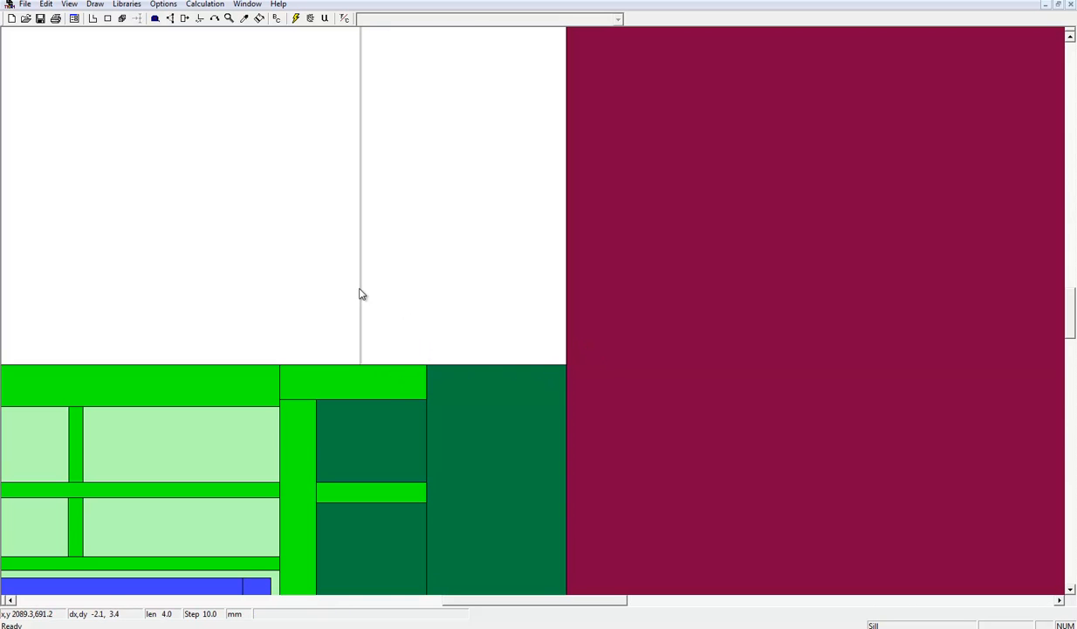
{"action": "left_click", "coordinate": [107, 18]}
{"action": "left_click", "coordinate": [361, 364]}
{"action": "scroll", "coordinate": [361, 360], "scroll_direction": "up", "scroll_amount": 13}
{"action": "left_click", "coordinate": [360, 91]}
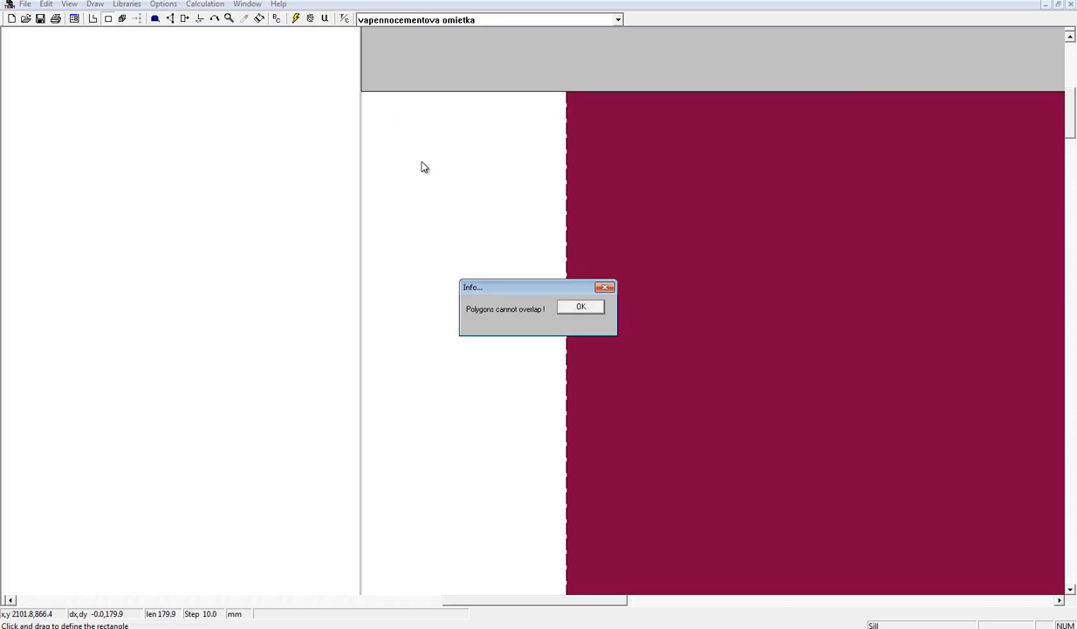
{"action": "left_click", "coordinate": [579, 307]}
- Check the horizontal plaster strip's corner nodes, then delete the pur_pena strip between the window frame and the lower wall block
{"action": "left_click", "coordinate": [535, 79]}
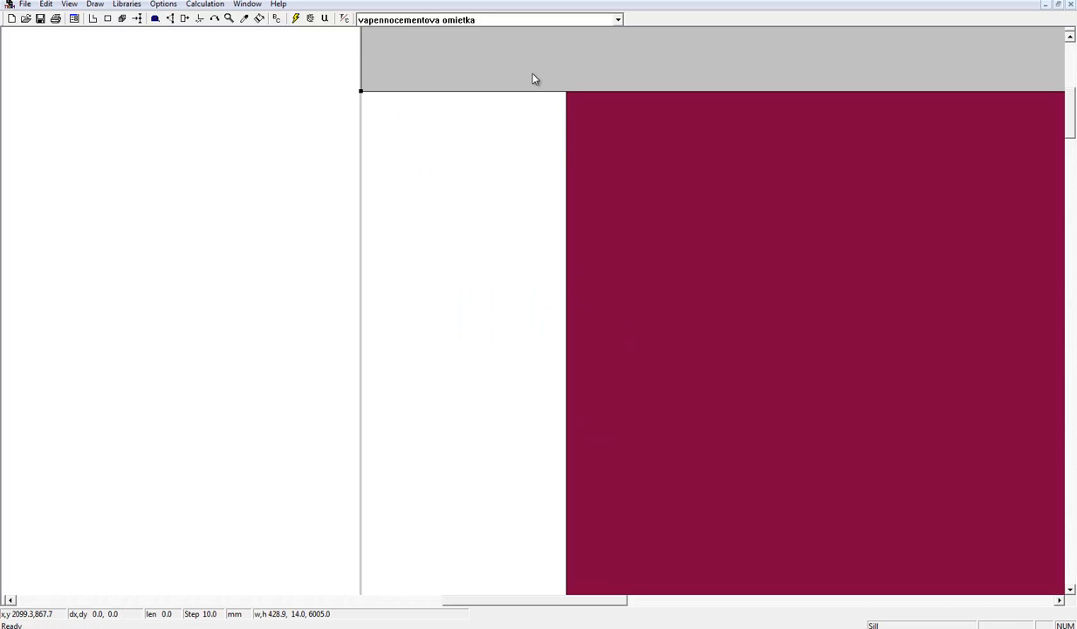
{"action": "scroll", "coordinate": [558, 163], "scroll_direction": "up", "scroll_amount": 3}
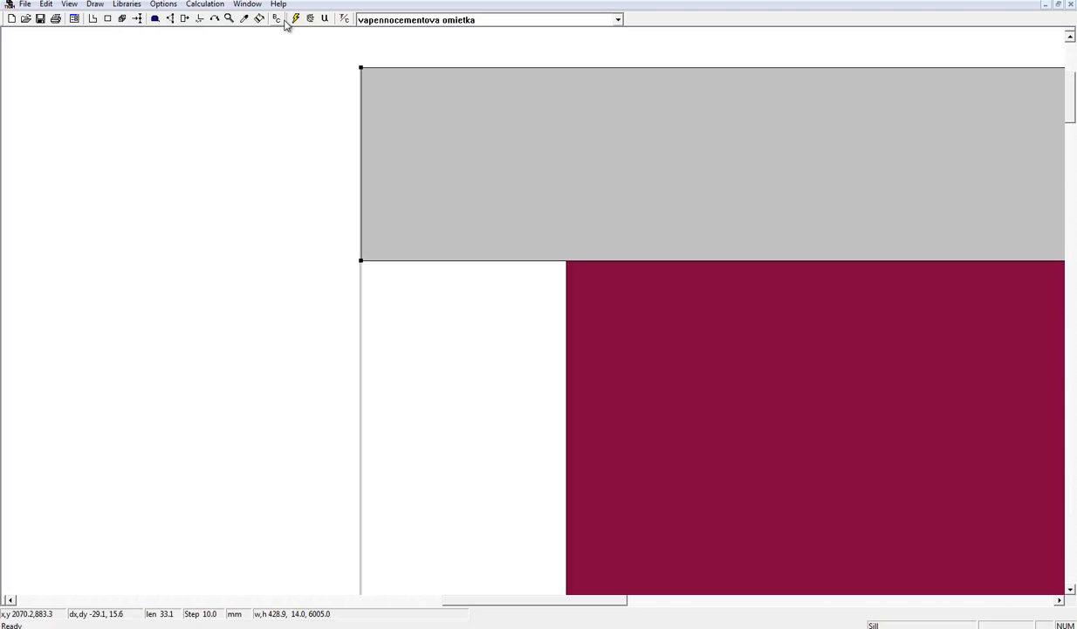
{"action": "left_click", "coordinate": [230, 19]}
{"action": "left_click", "coordinate": [501, 115]}
{"action": "left_click", "coordinate": [532, 350]}
{"action": "scroll", "coordinate": [520, 342], "scroll_direction": "up", "scroll_amount": 4}
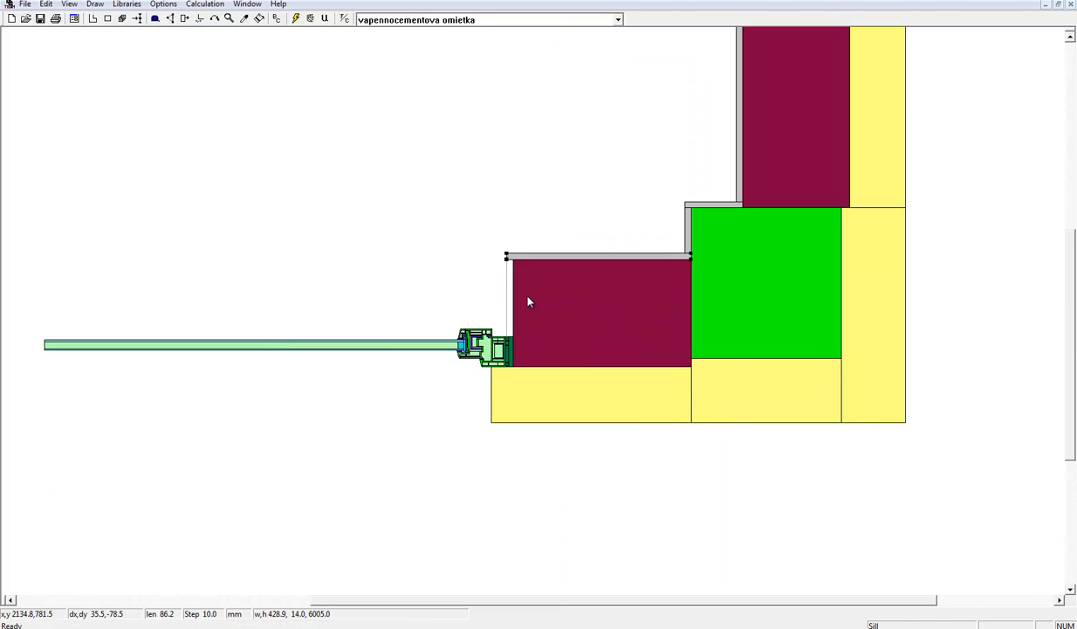
{"action": "left_click", "coordinate": [442, 313]}
{"action": "left_click", "coordinate": [482, 537]}
{"action": "scroll", "coordinate": [482, 524], "scroll_direction": "down", "scroll_amount": 2}
{"action": "key", "text": "Delete"}
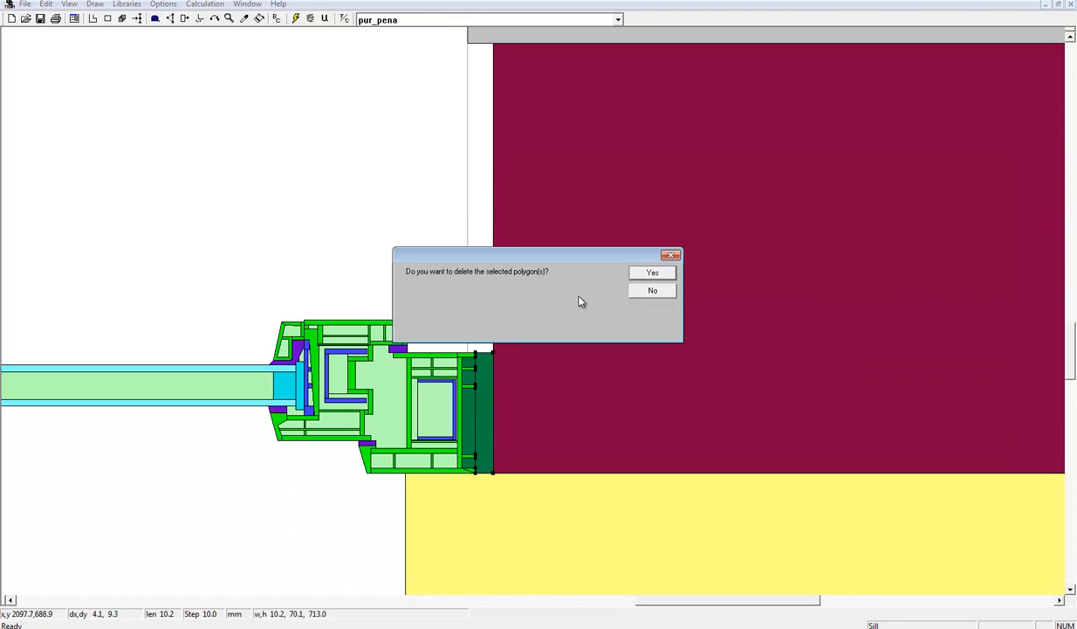
{"action": "key", "text": "Return"}
- Try to draw the vapennocementova omietka rectangle from the outline corner on the frame's upper edge with the foam strip removed
{"action": "left_click", "coordinate": [107, 18]}
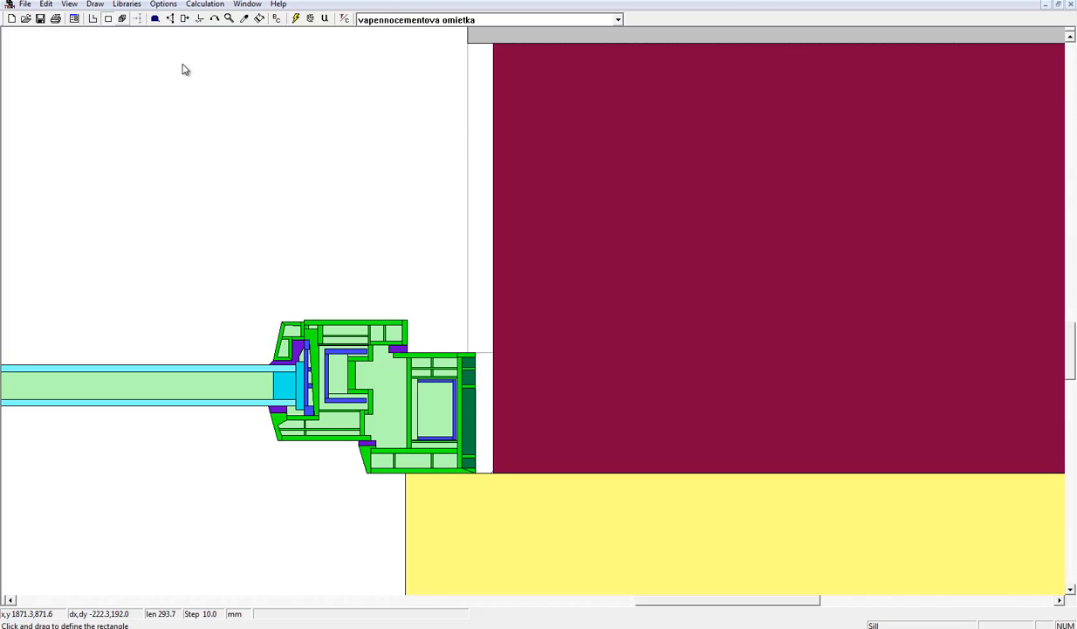
{"action": "left_click", "coordinate": [468, 352]}
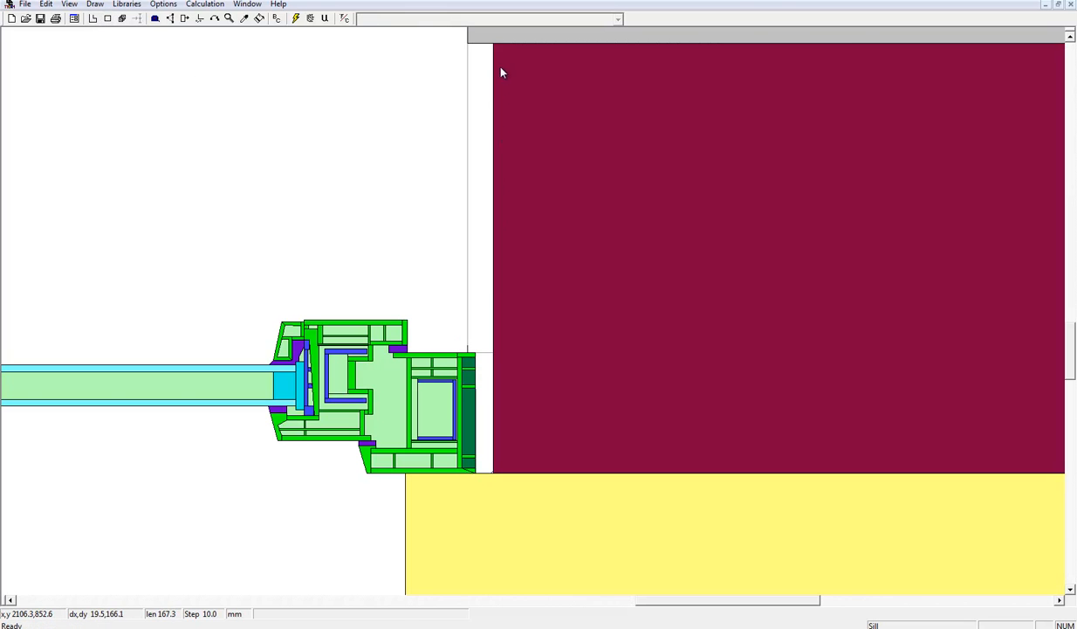
{"action": "left_click", "coordinate": [107, 18]}
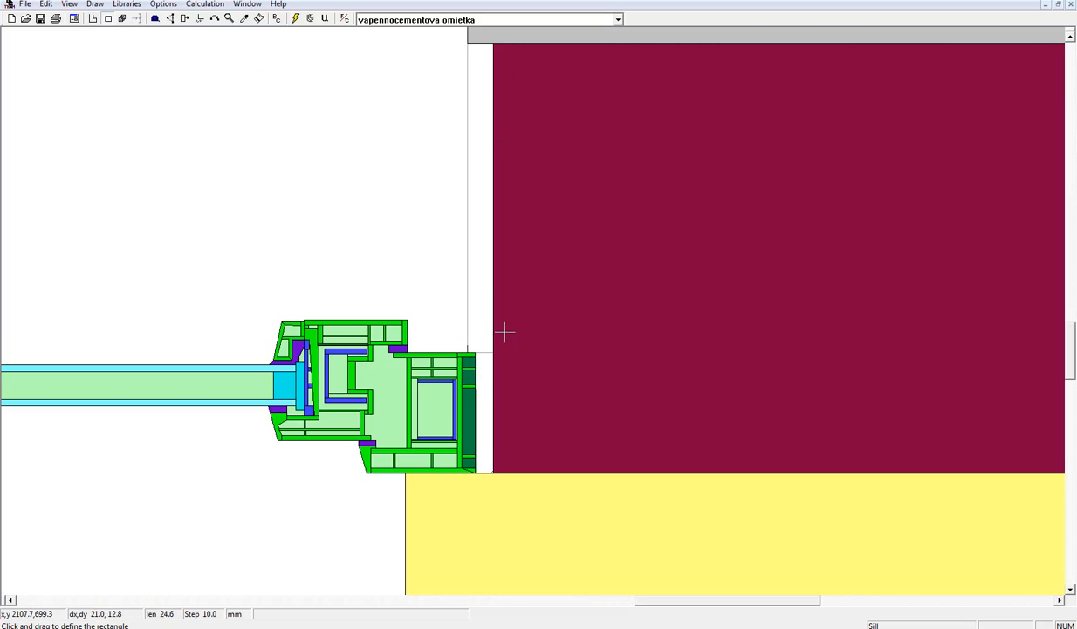
{"action": "left_click", "coordinate": [471, 346]}
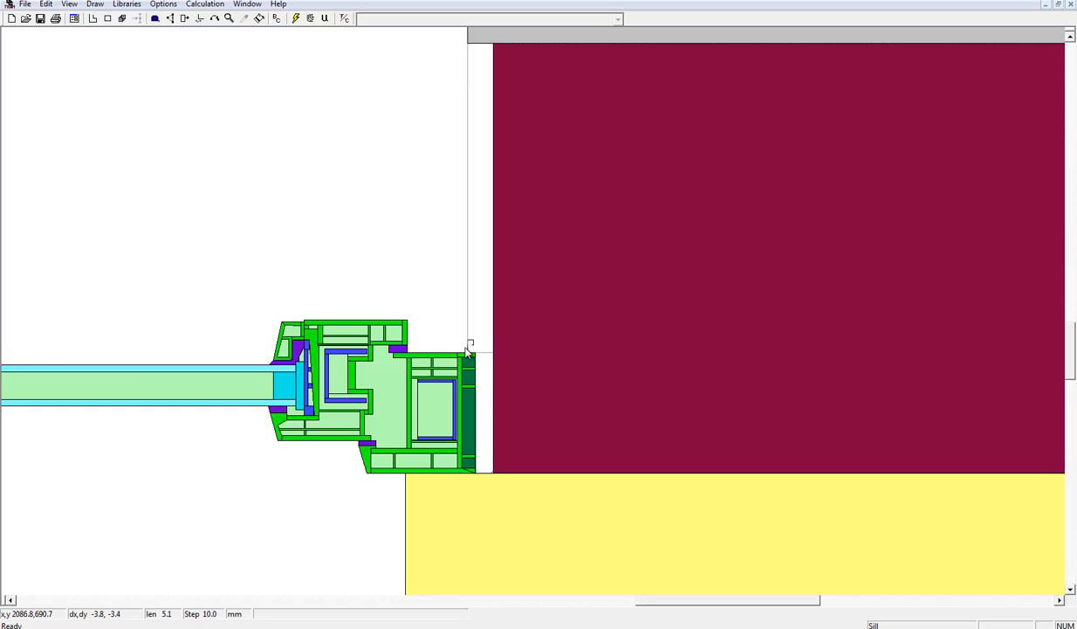
- Delete the stray vapennocementova omietka sliver standing on the window frame's upper edge
{"action": "scroll", "coordinate": [524, 310], "scroll_direction": "up", "scroll_amount": 5}
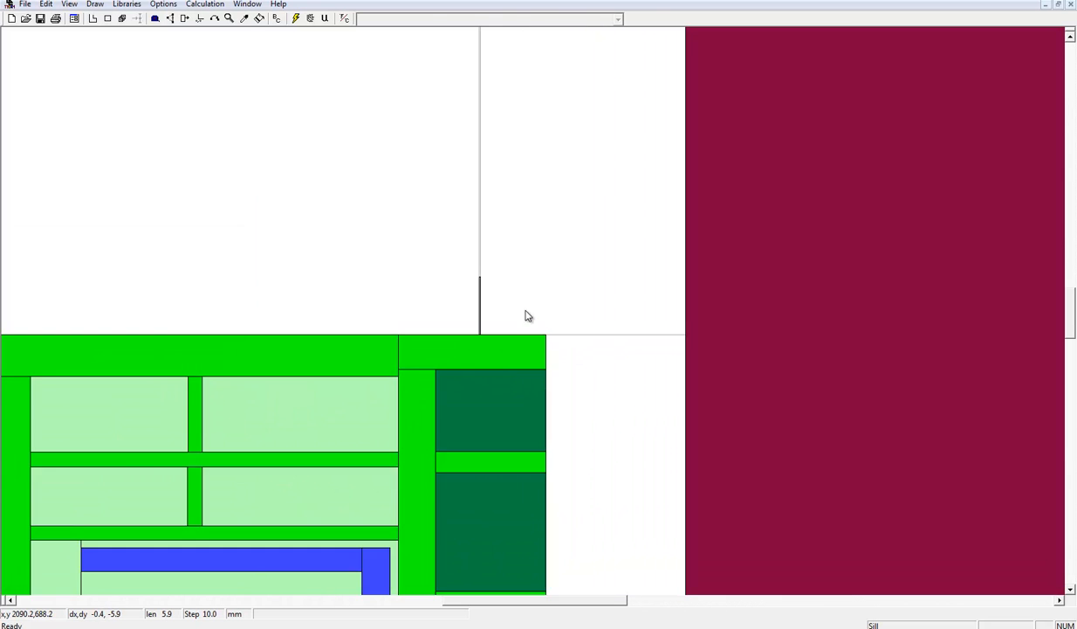
{"action": "left_click", "coordinate": [441, 266]}
{"action": "key", "text": "Delete"}
{"action": "left_click", "coordinate": [637, 277]}
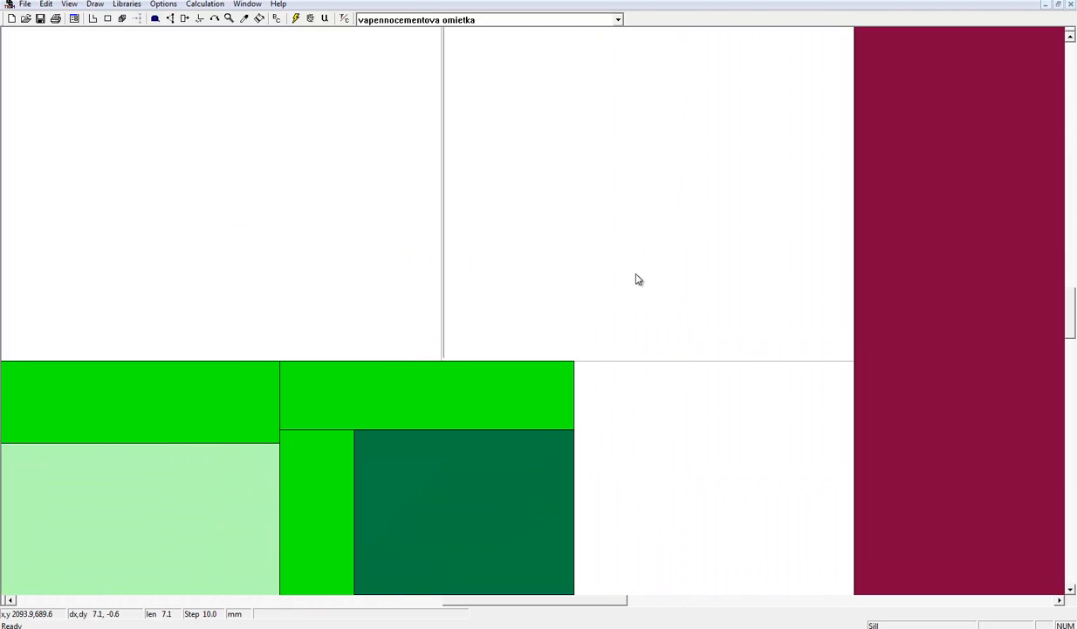
- Draw a vapennocementova omietka rectangle along the lower wall block's side, between the horizontal plaster strip and the window frame
{"action": "left_click", "coordinate": [228, 18]}
{"action": "left_click", "coordinate": [505, 115]}
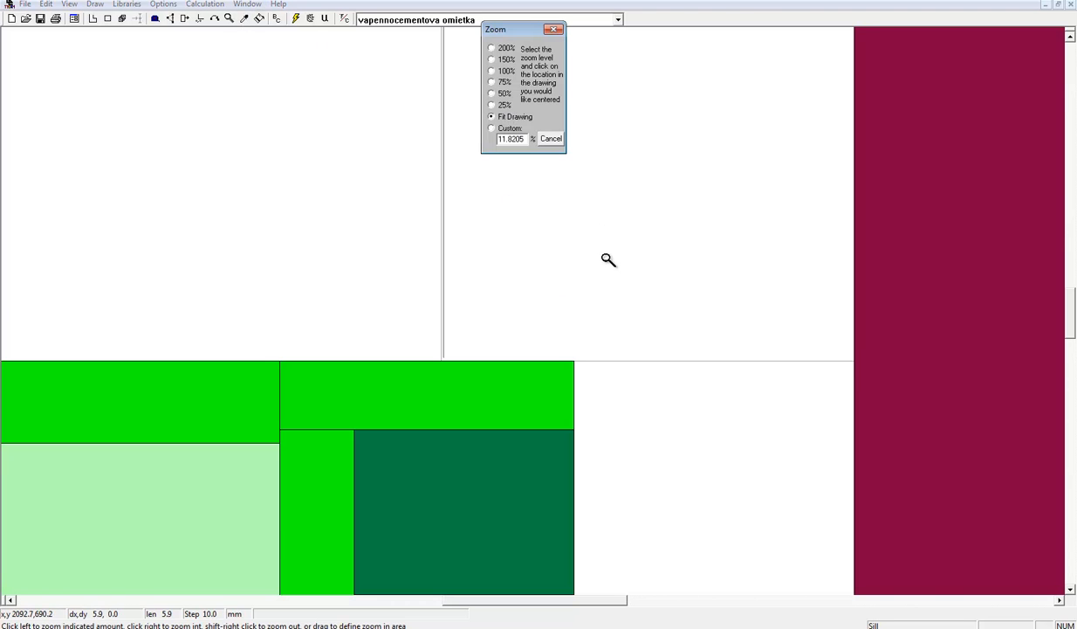
{"action": "left_click", "coordinate": [607, 257]}
{"action": "scroll", "coordinate": [517, 281], "scroll_direction": "up", "scroll_amount": 1}
{"action": "scroll", "coordinate": [538, 343], "scroll_direction": "up", "scroll_amount": 2}
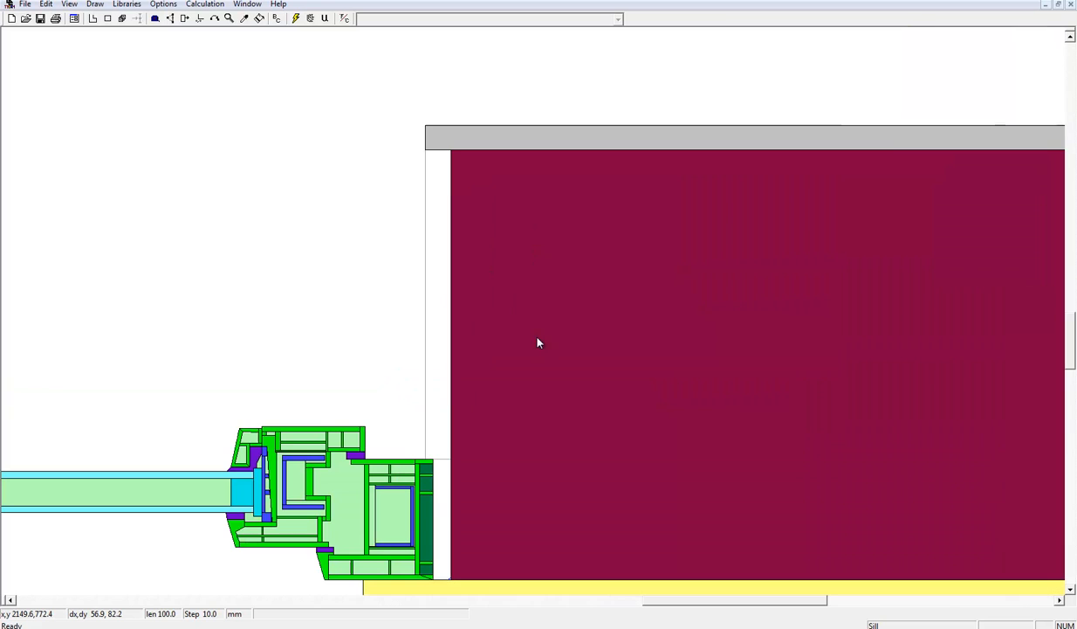
{"action": "left_click", "coordinate": [108, 20]}
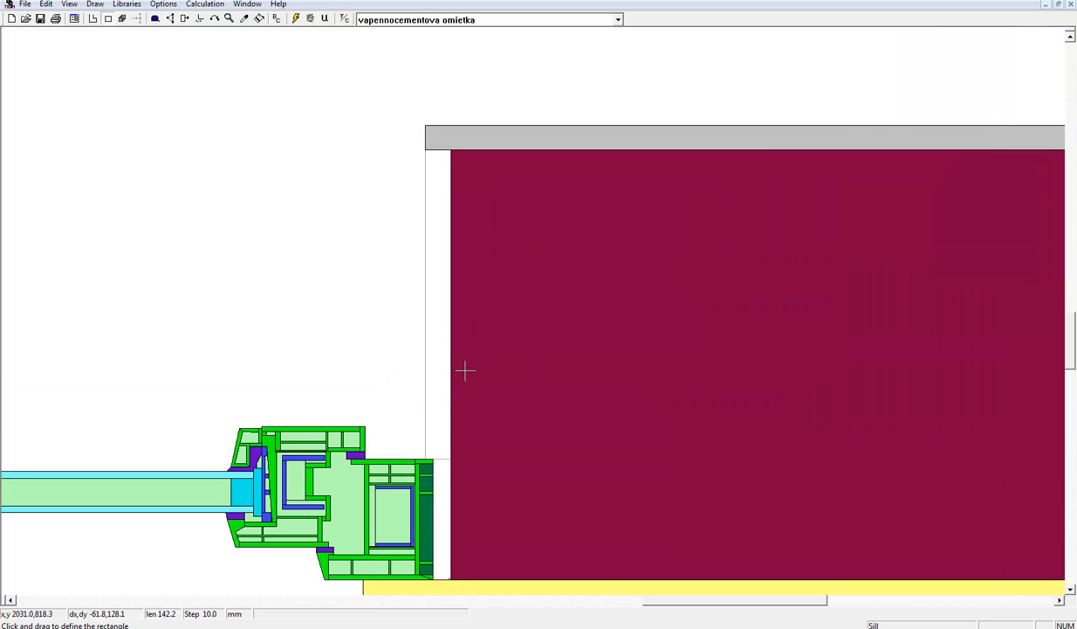
{"action": "left_click_drag", "start_coordinate": [450, 457], "coordinate": [427, 150]}
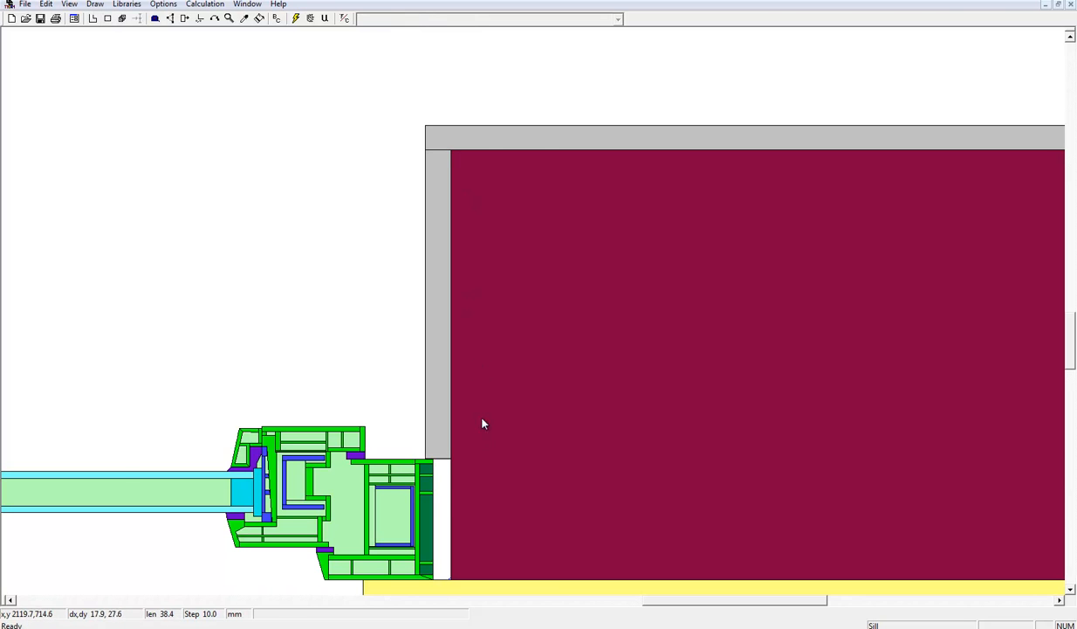
- Extend the lower corners of the vertical plaster strip down to the level of the window frame's upper edge
{"action": "scroll", "coordinate": [445, 495], "scroll_direction": "up", "scroll_amount": 1}
{"action": "scroll", "coordinate": [491, 334], "scroll_direction": "up", "scroll_amount": 1}
{"action": "scroll", "coordinate": [507, 344], "scroll_direction": "up", "scroll_amount": 1}
{"action": "left_click", "coordinate": [502, 268]}
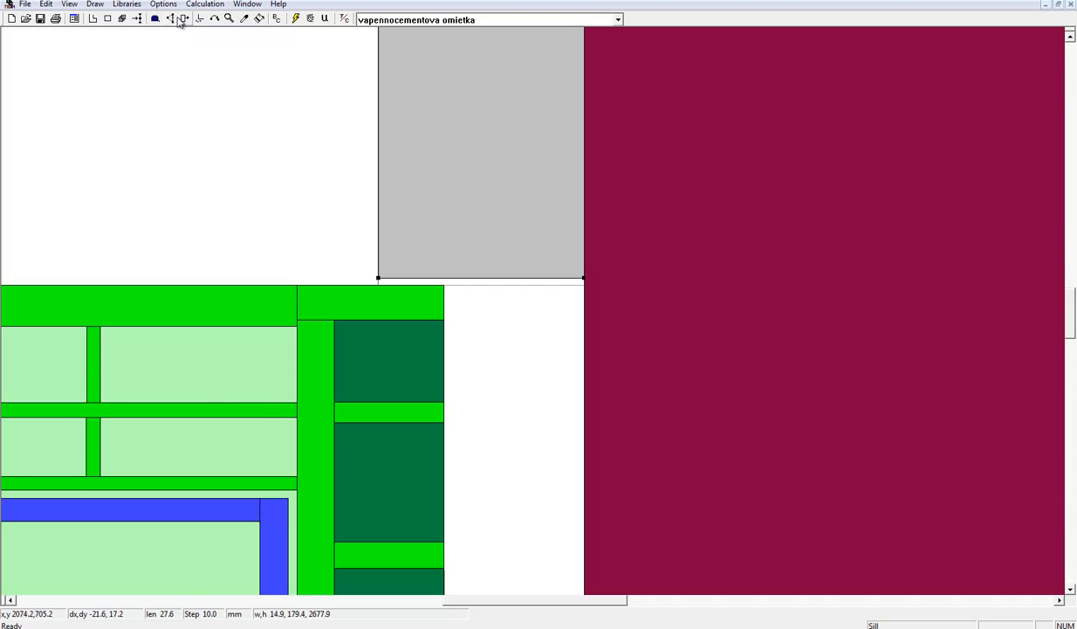
{"action": "left_click_drag", "start_coordinate": [378, 277], "coordinate": [378, 284]}
{"action": "left_click_drag", "start_coordinate": [582, 281], "coordinate": [584, 283]}
{"action": "left_click", "coordinate": [567, 320]}
- Fill the empty joint between the window frame and the lower wall block with a polygon
{"action": "scroll", "coordinate": [566, 307], "scroll_direction": "down", "scroll_amount": 3}
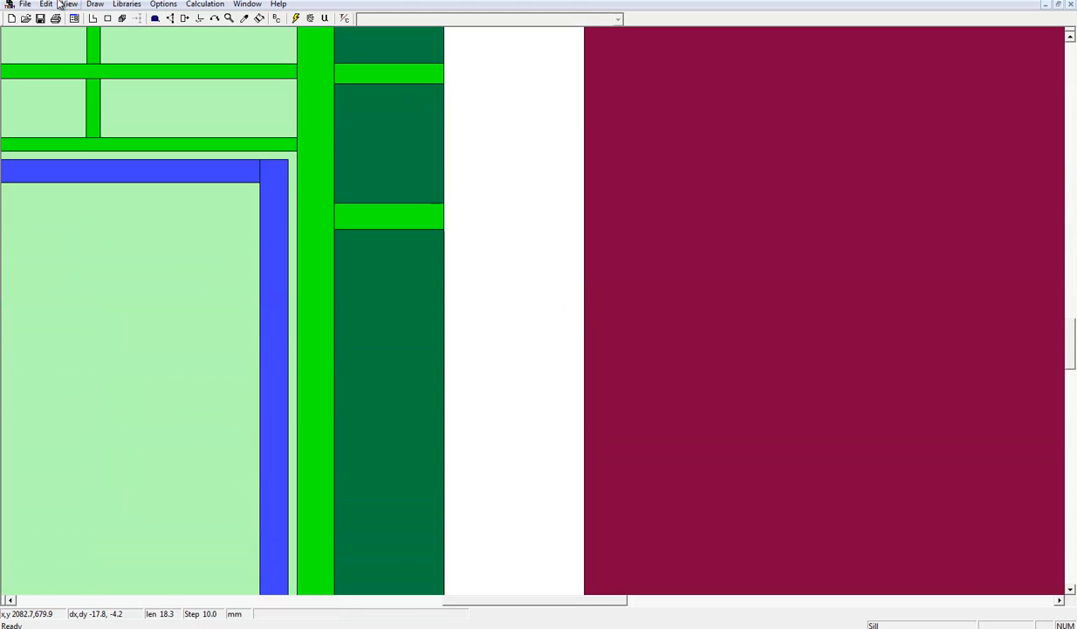
{"action": "left_click", "coordinate": [217, 20]}
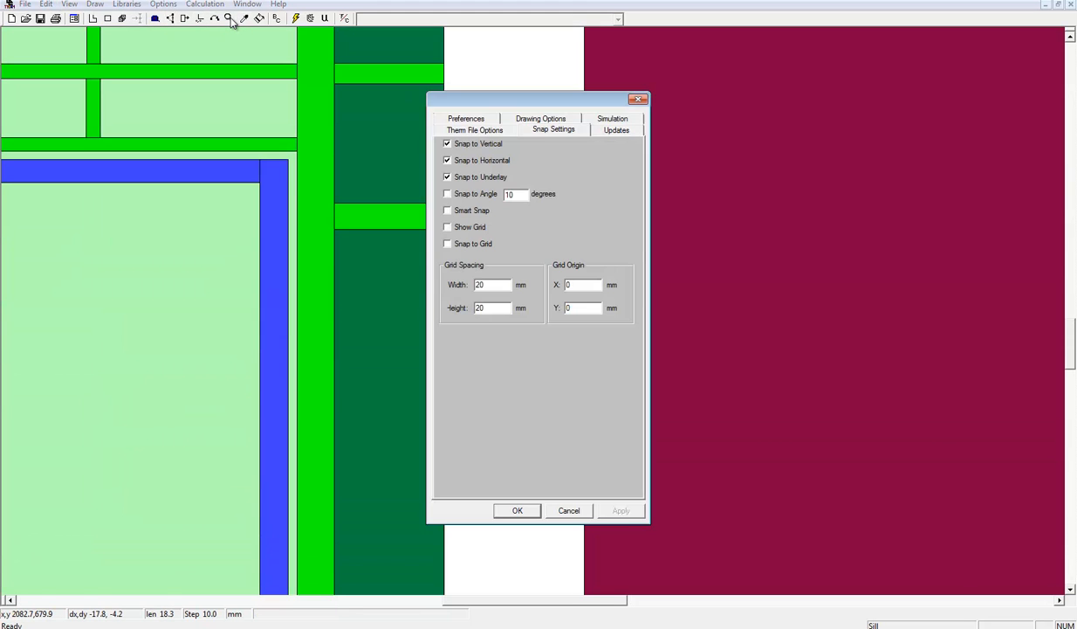
{"action": "key", "text": "Escape"}
{"action": "left_click", "coordinate": [227, 19]}
{"action": "right_click", "coordinate": [420, 276], "text": "shift"}
{"action": "right_click", "coordinate": [420, 276], "text": "shift"}
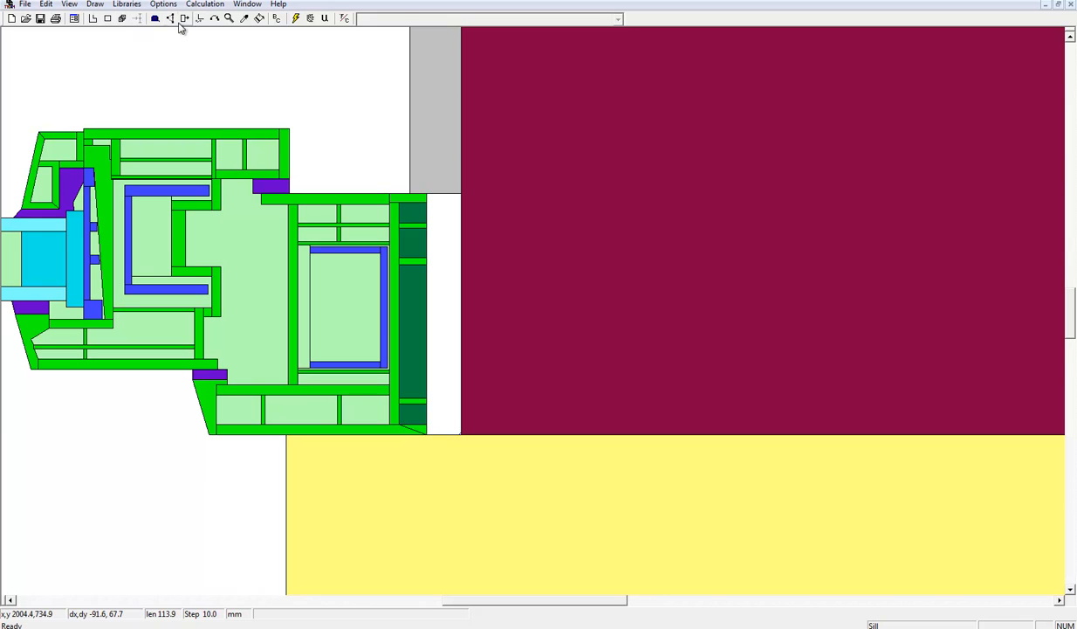
{"action": "left_click", "coordinate": [259, 20]}
{"action": "left_click", "coordinate": [444, 266]}
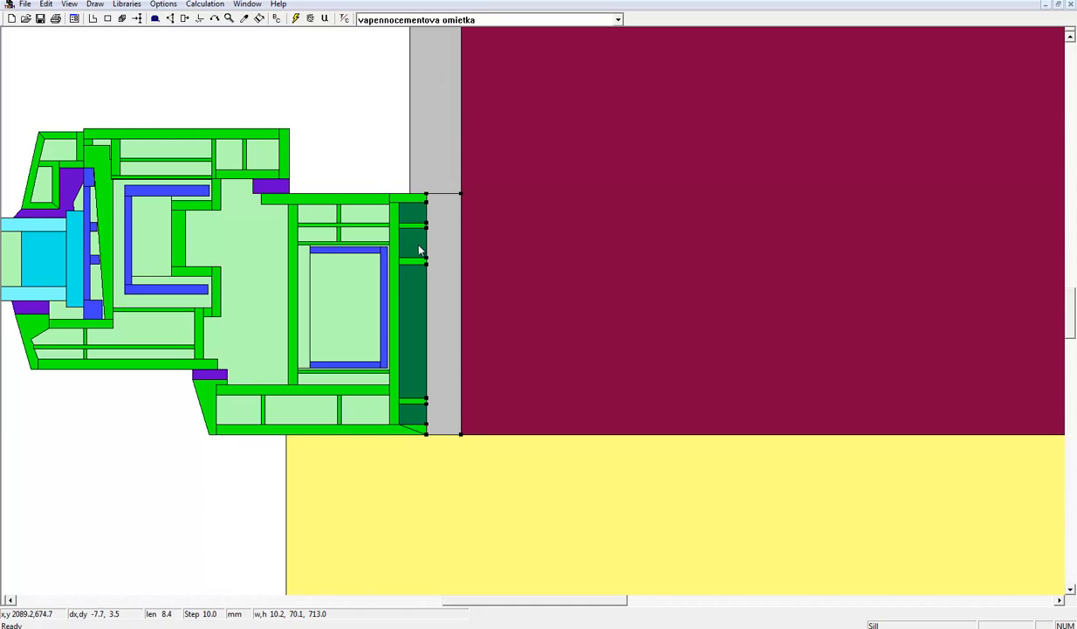
- Assign the pur_pena material to the filled joint beside the window frame
{"action": "left_click", "coordinate": [432, 19]}
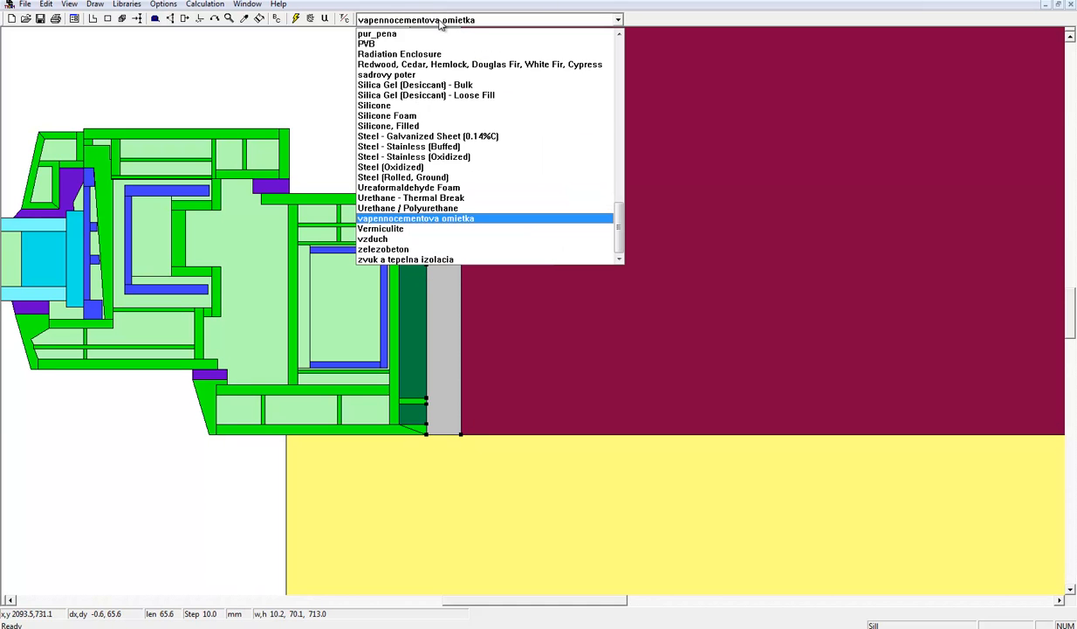
{"action": "key", "text": "p"}
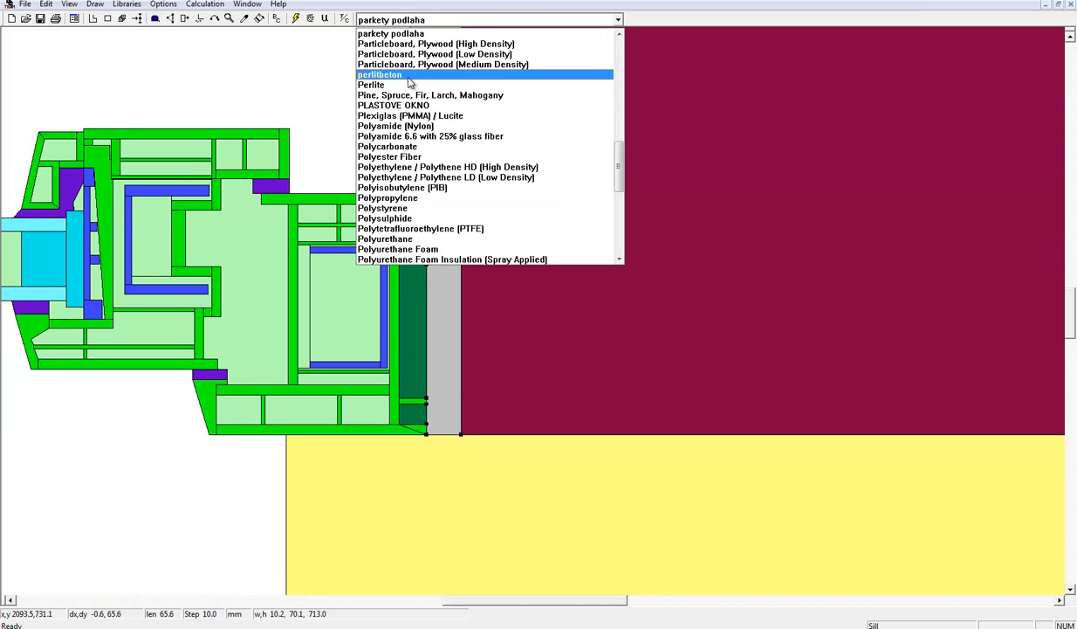
{"action": "scroll", "coordinate": [385, 214], "scroll_direction": "down", "scroll_amount": 3}
{"action": "left_click", "coordinate": [382, 218]}
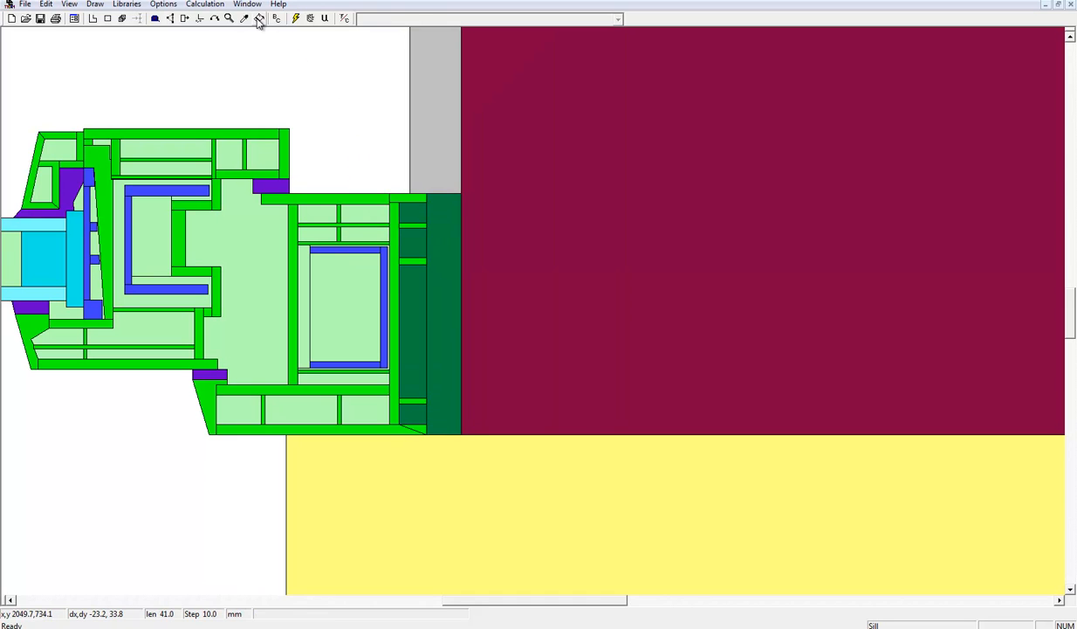
- Generate the model's boundary conditions, marking the points within tolerance without adjusting them
{"action": "left_click", "coordinate": [229, 18]}
{"action": "left_click", "coordinate": [507, 105]}
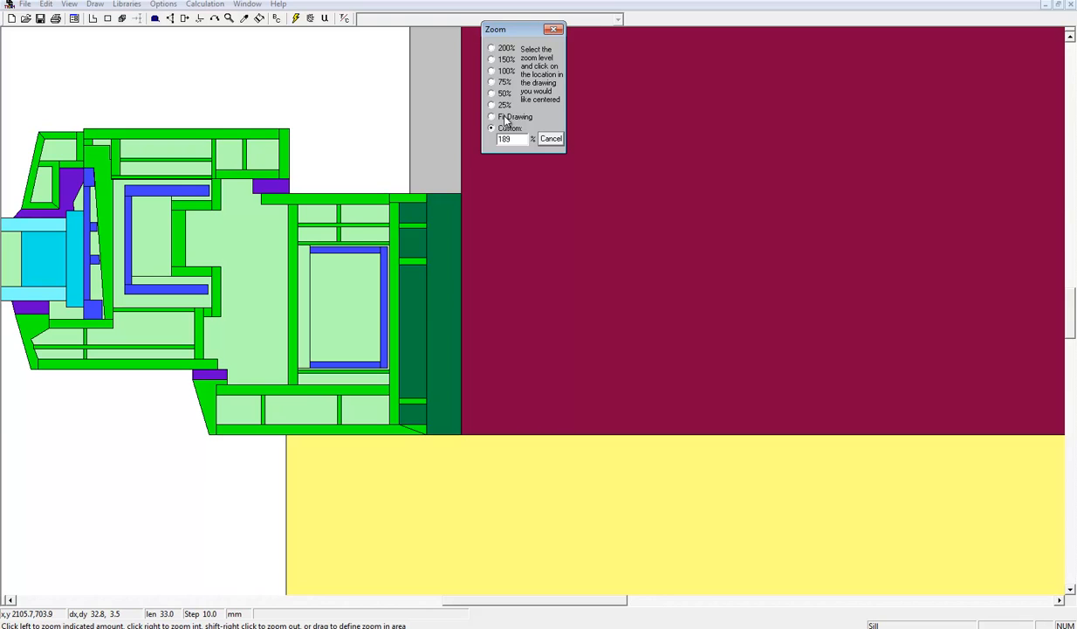
{"action": "left_click", "coordinate": [361, 223]}
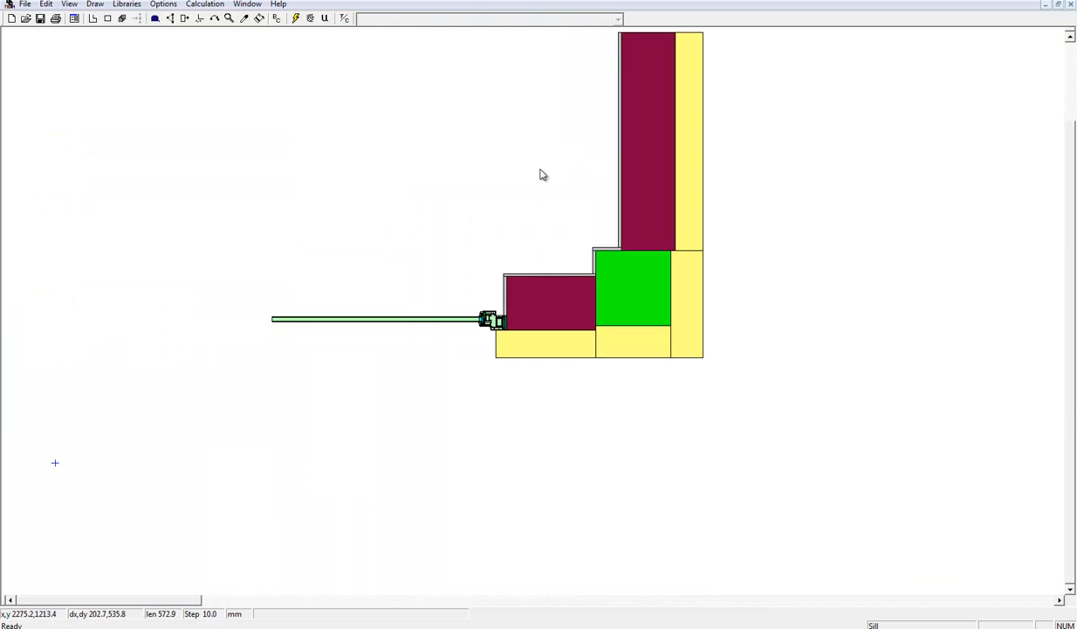
{"action": "left_click", "coordinate": [276, 19]}
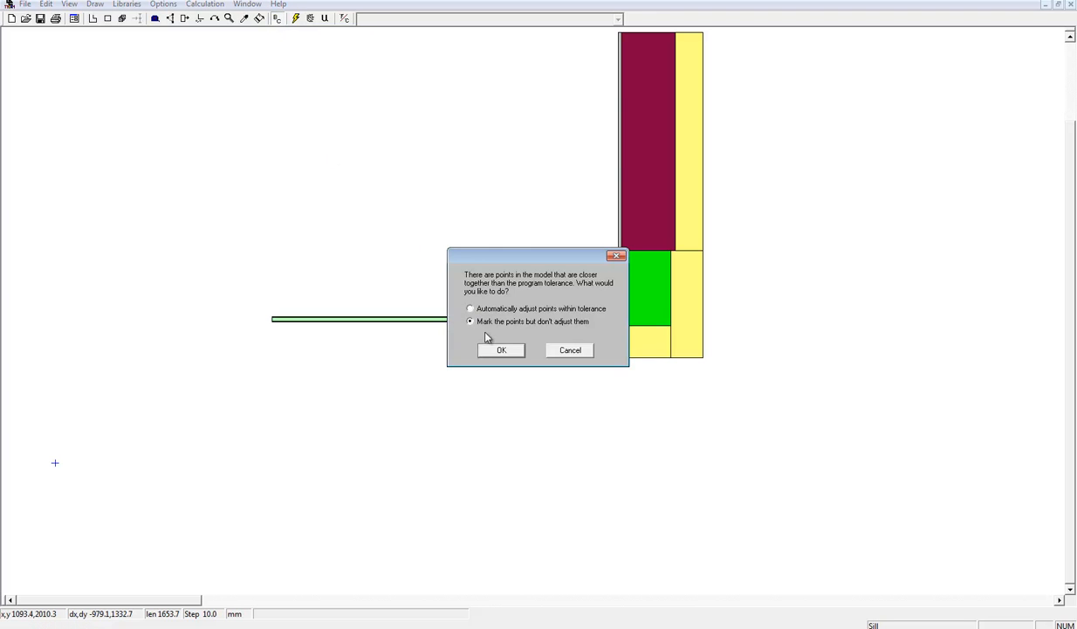
{"action": "left_click", "coordinate": [503, 350]}
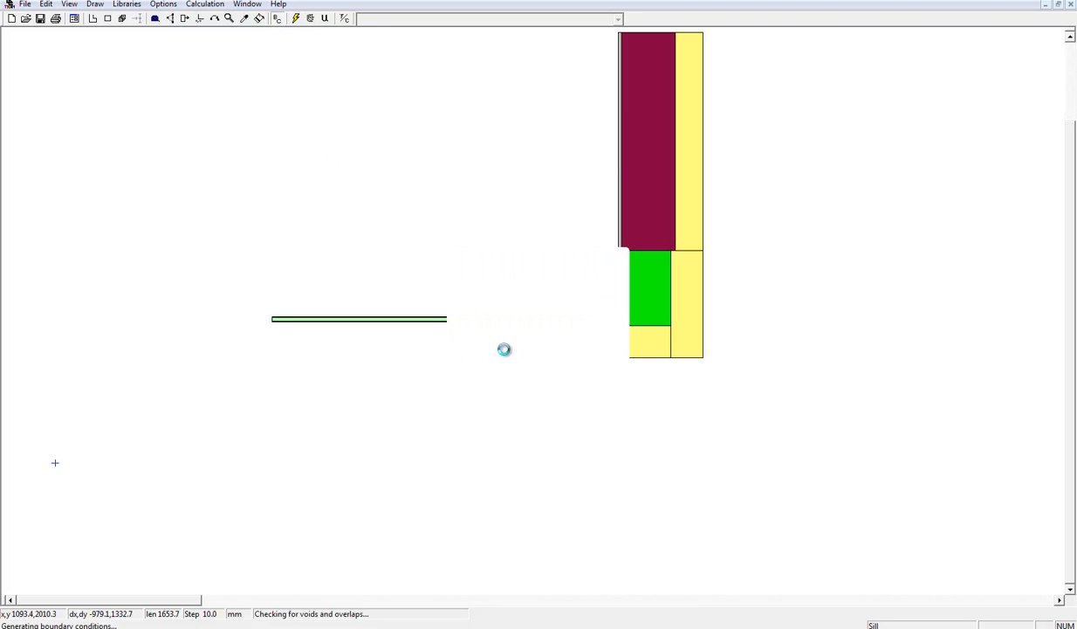
- Examine the generated boundary segments around the window frame and the adjoining insulation edge
{"action": "left_click", "coordinate": [553, 380]}
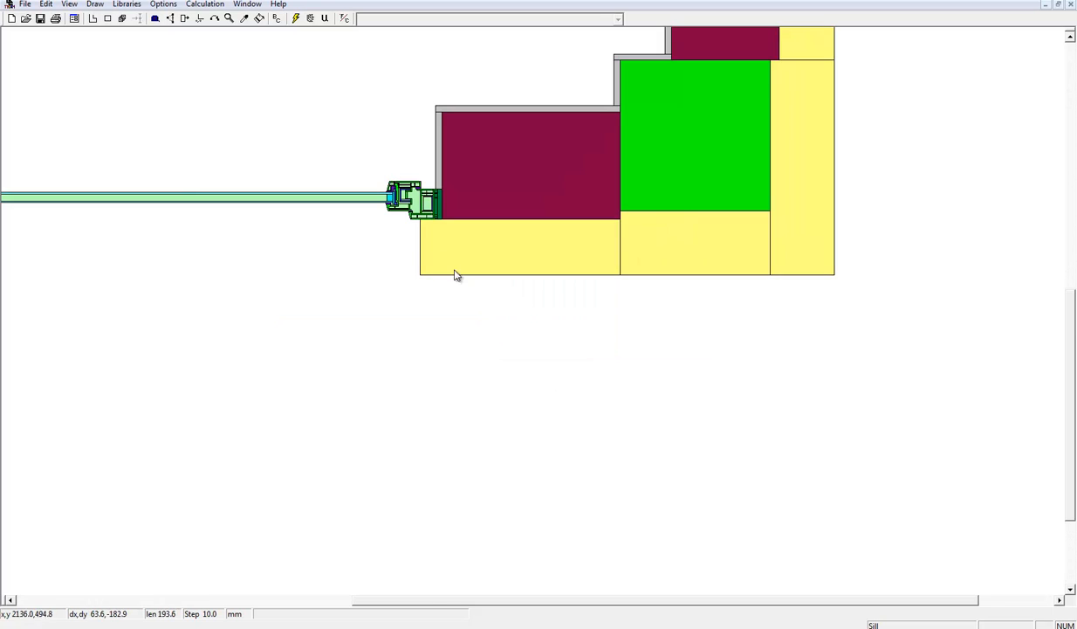
{"action": "left_click", "coordinate": [404, 238]}
{"action": "left_click", "coordinate": [560, 296]}
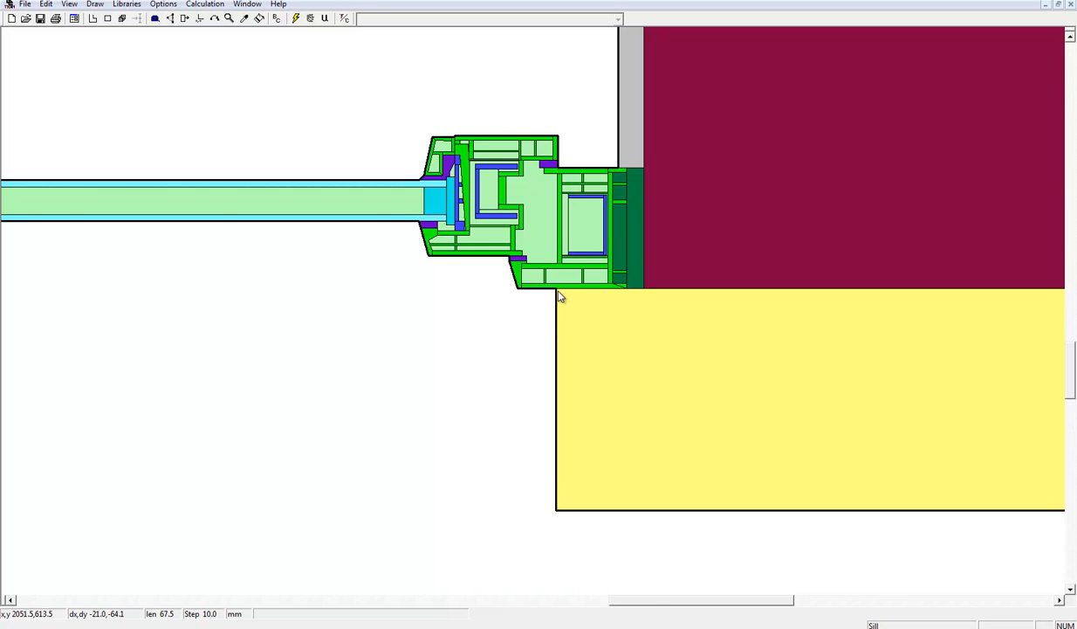
{"action": "left_click_drag", "start_coordinate": [632, 600], "coordinate": [655, 600]}
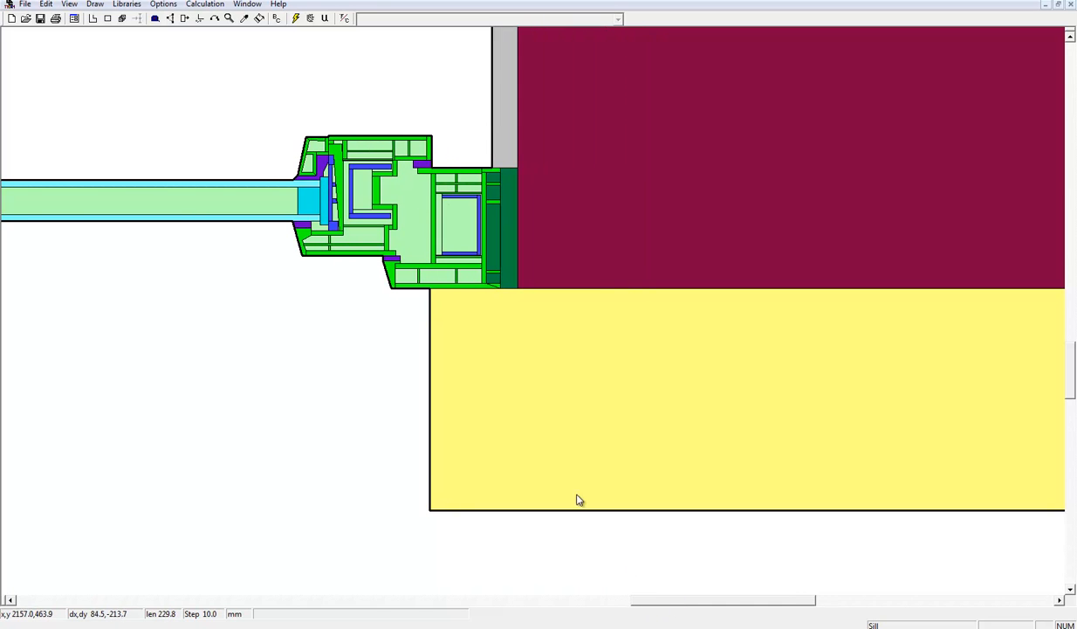
{"action": "left_click", "coordinate": [431, 397]}
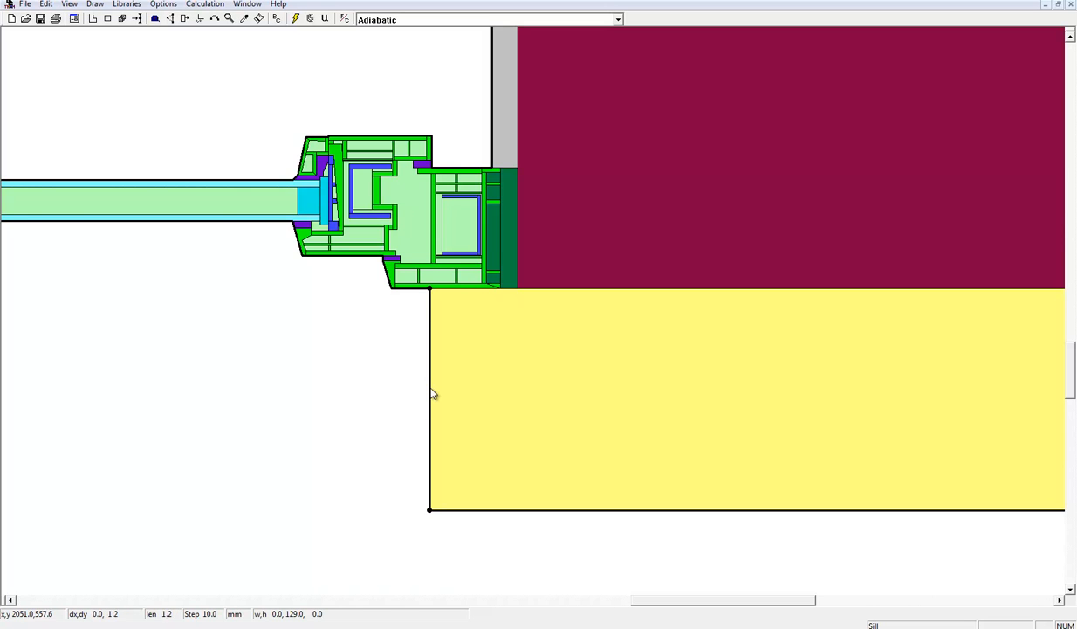
{"action": "left_click", "coordinate": [454, 158]}
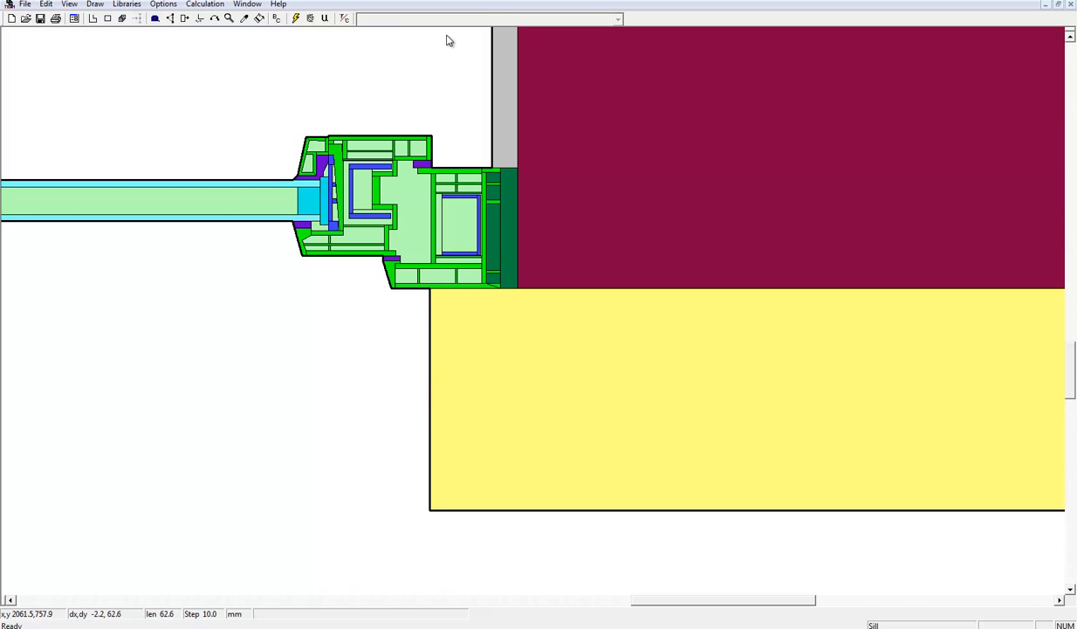
{"action": "left_click", "coordinate": [467, 167]}
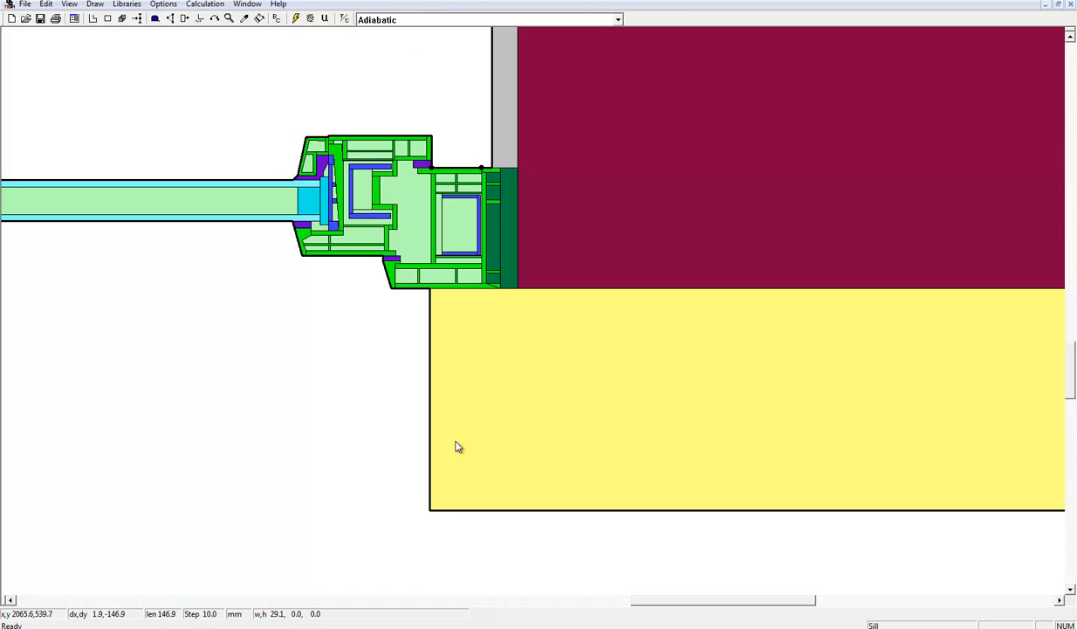
{"action": "left_click", "coordinate": [449, 509]}
- Assign the exterior -11 boundary condition to the exterior segments from the insulation's side edge along the frame to the glazing
{"action": "left_click", "coordinate": [433, 445]}
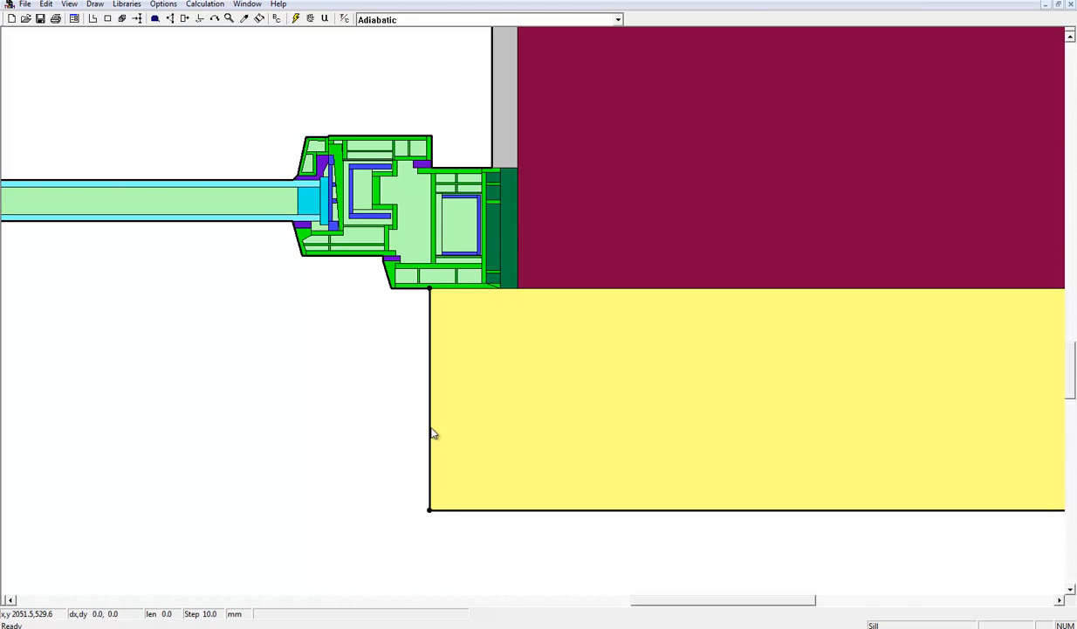
{"action": "left_click", "coordinate": [412, 289]}
{"action": "scroll", "coordinate": [391, 296], "scroll_direction": "up", "scroll_amount": 1}
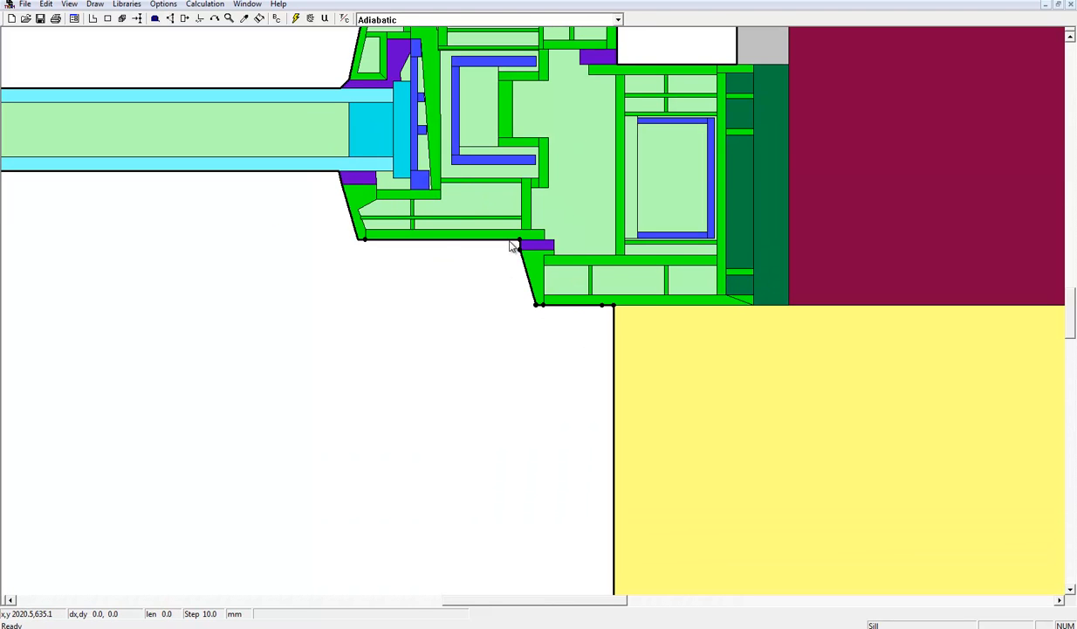
{"action": "left_click", "coordinate": [356, 235]}
{"action": "left_click", "coordinate": [330, 175]}
{"action": "left_click", "coordinate": [439, 22]}
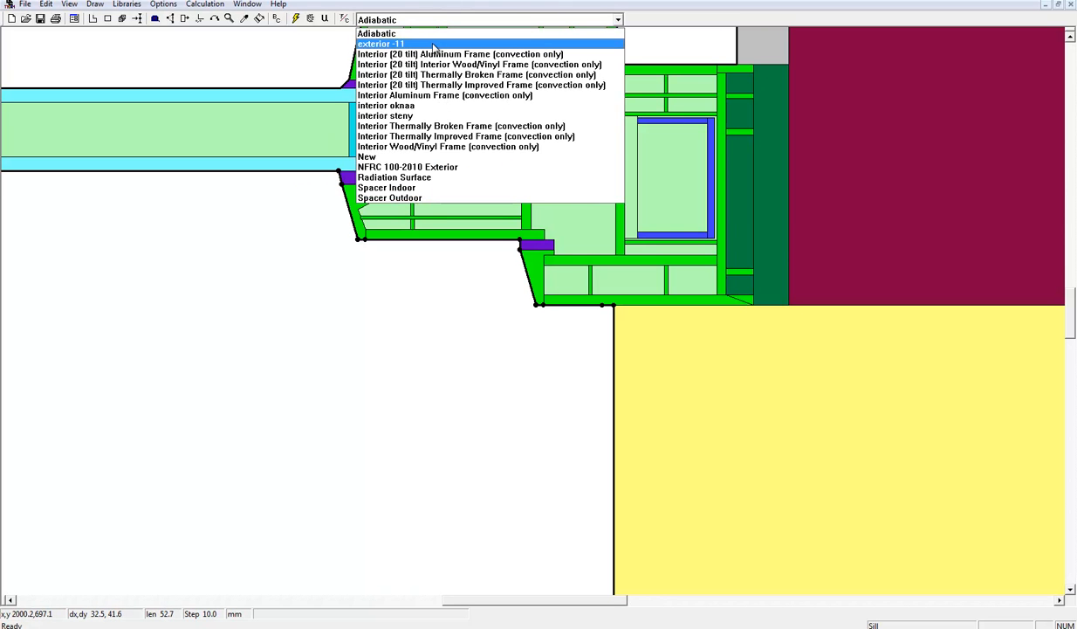
{"action": "left_click", "coordinate": [419, 44]}
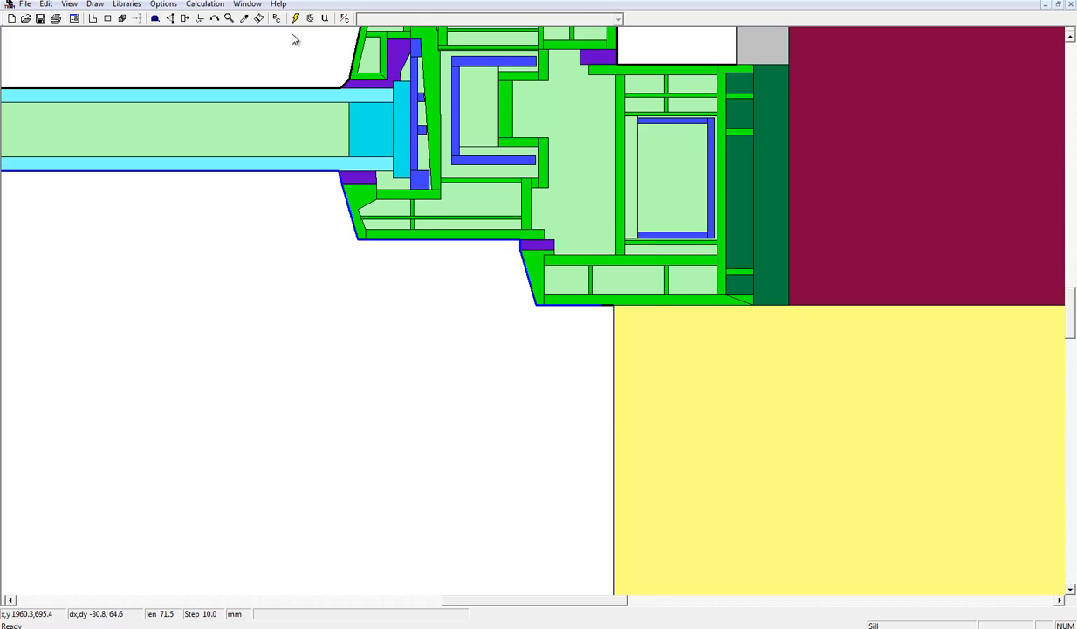
{"action": "left_click", "coordinate": [205, 4]}
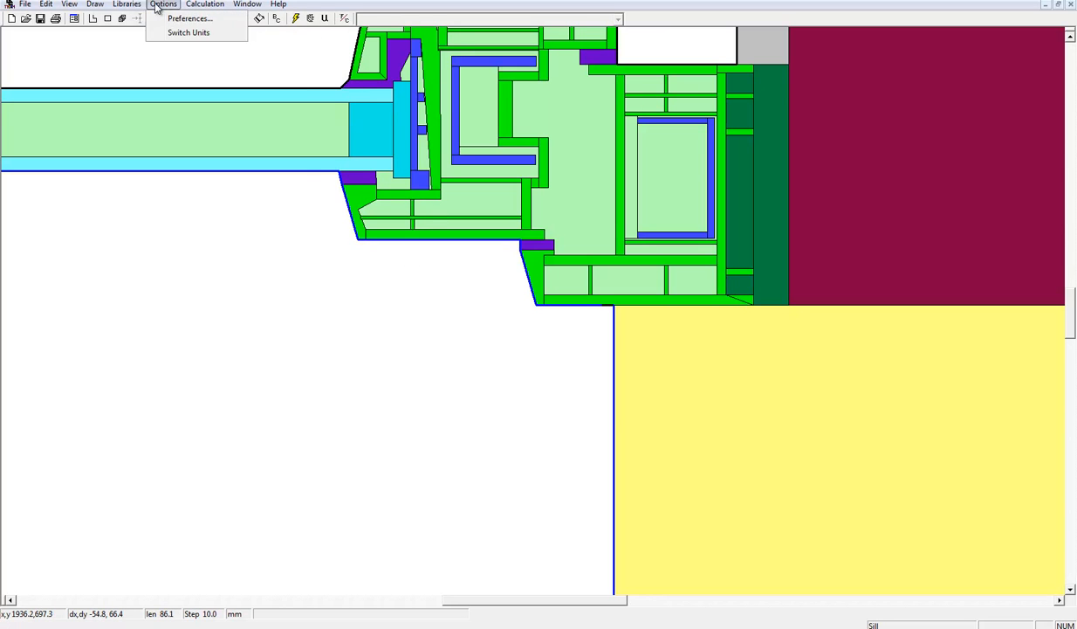
{"action": "mouse_move", "coordinate": [131, 7]}
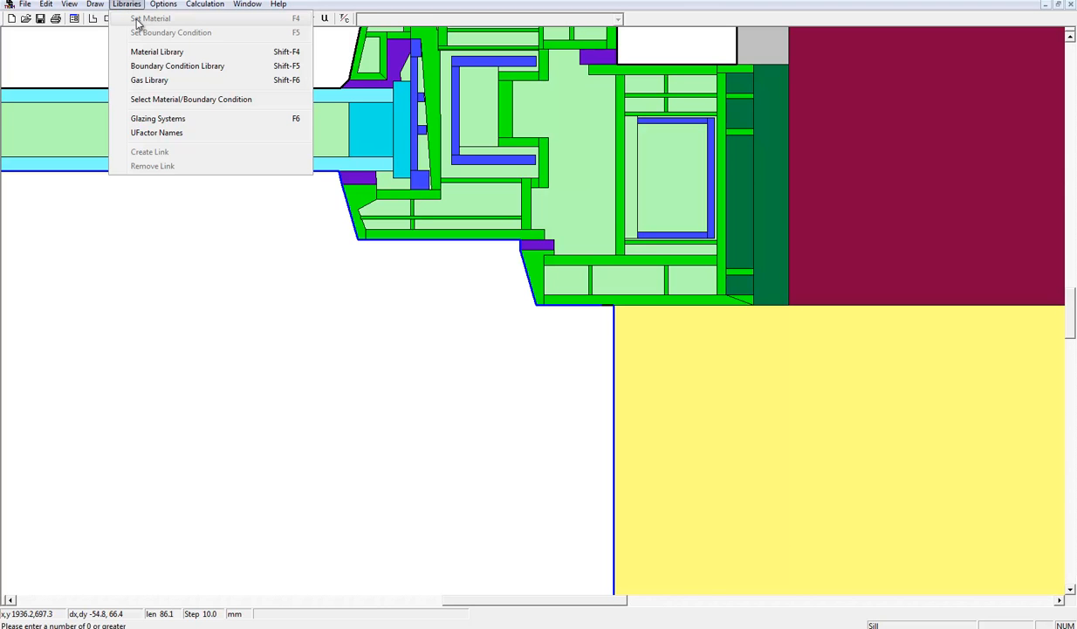
{"action": "left_click", "coordinate": [360, 293]}
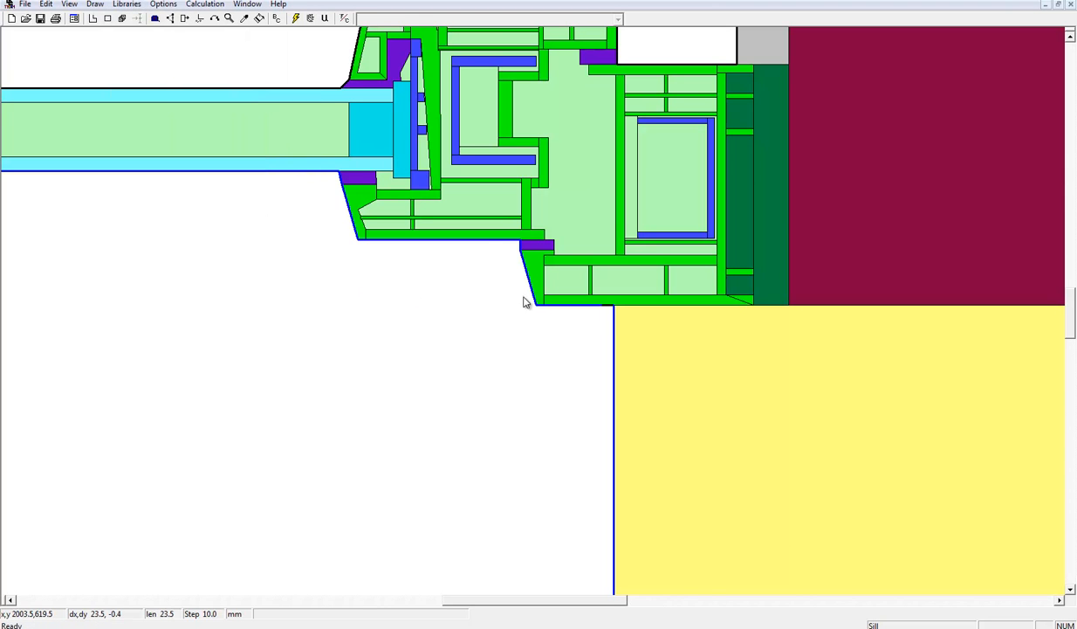
- Examine the boundary condition library's naming, temperature and film coefficient settings for defining a new condition, without creating one
{"action": "double_click", "coordinate": [615, 330]}
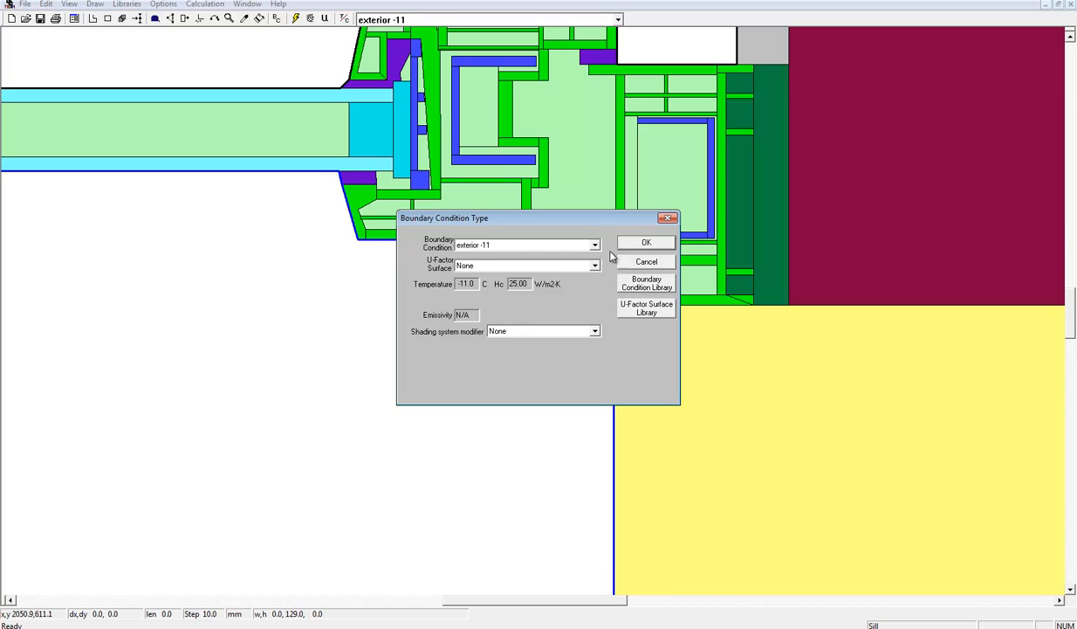
{"action": "left_click_drag", "start_coordinate": [596, 218], "coordinate": [385, 243]}
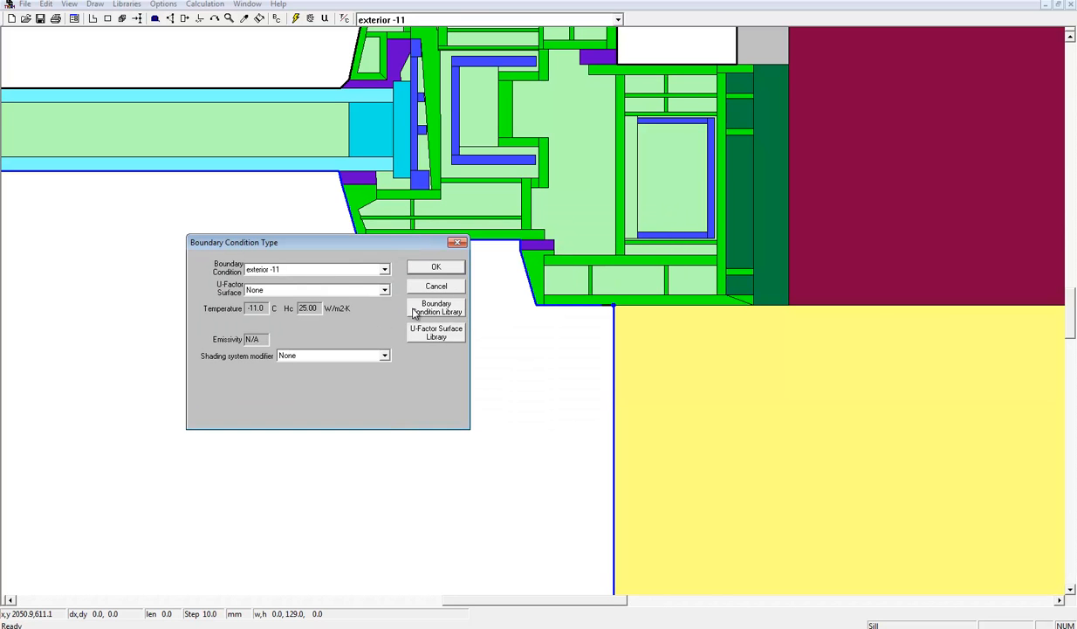
{"action": "left_click", "coordinate": [336, 270]}
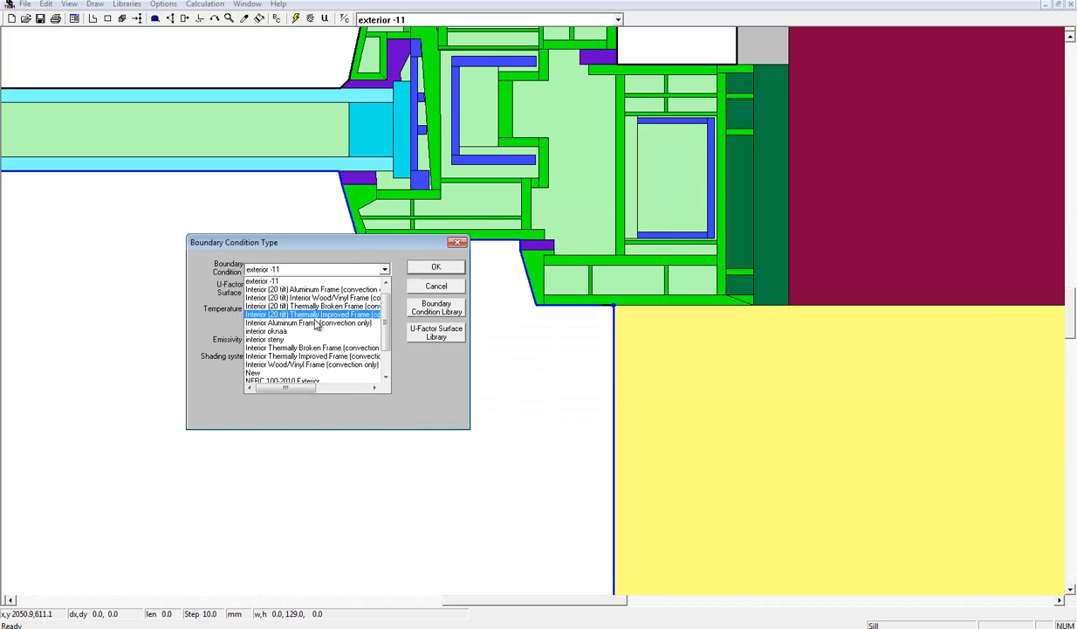
{"action": "left_click", "coordinate": [266, 372]}
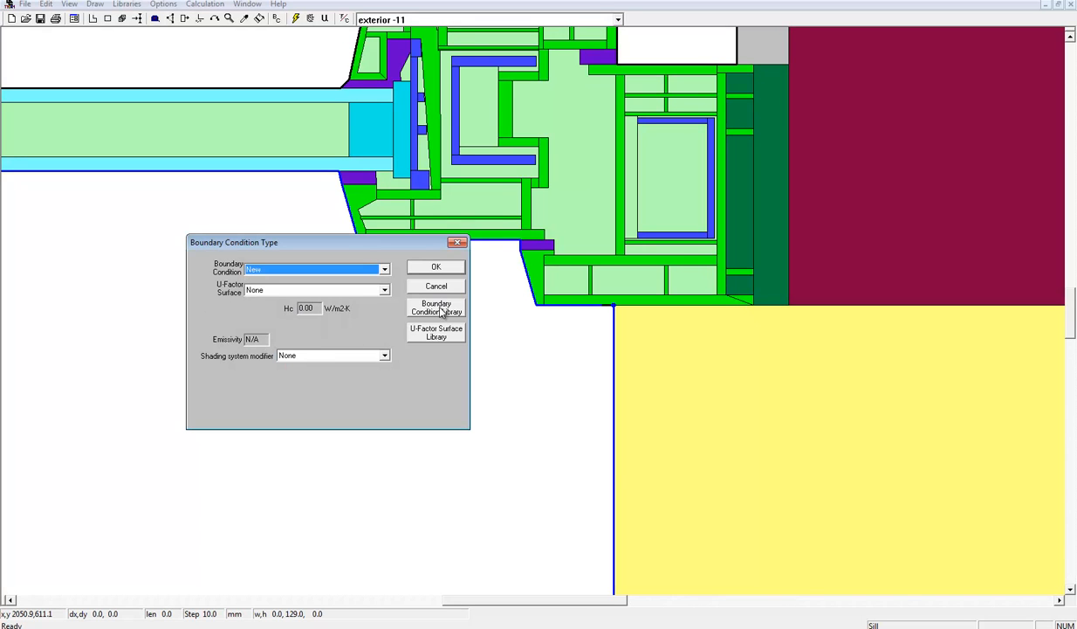
{"action": "left_click", "coordinate": [451, 312]}
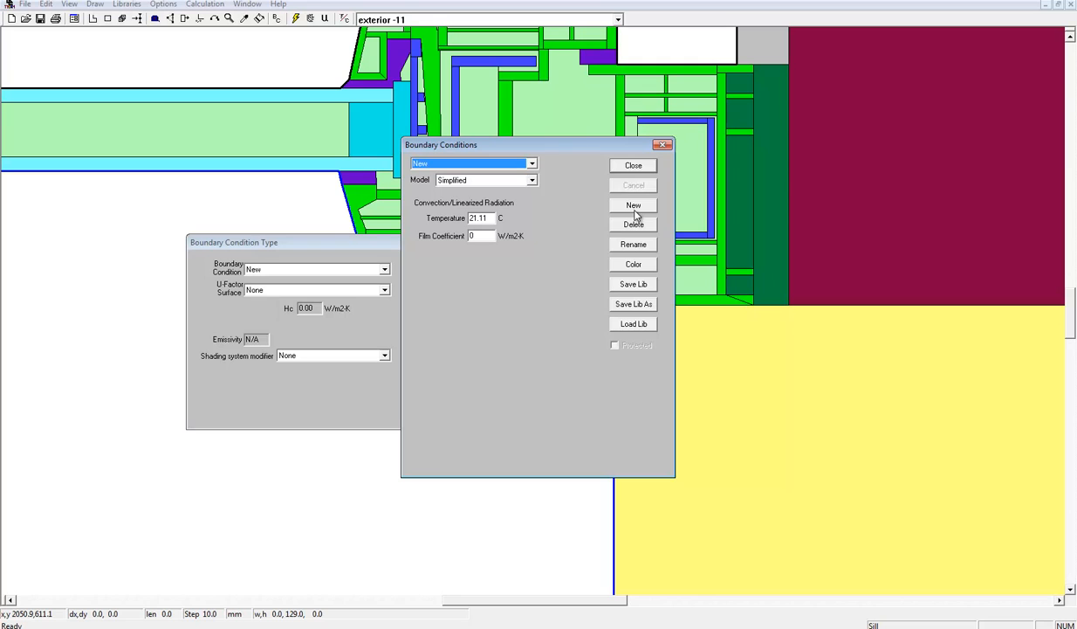
{"action": "left_click", "coordinate": [636, 208]}
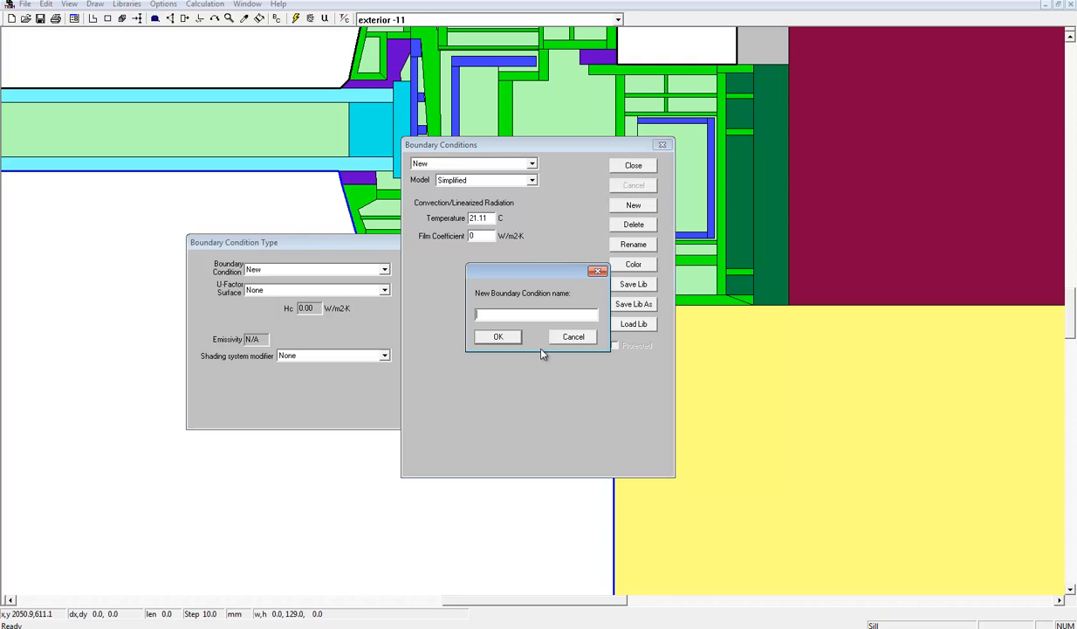
{"action": "left_click", "coordinate": [573, 338]}
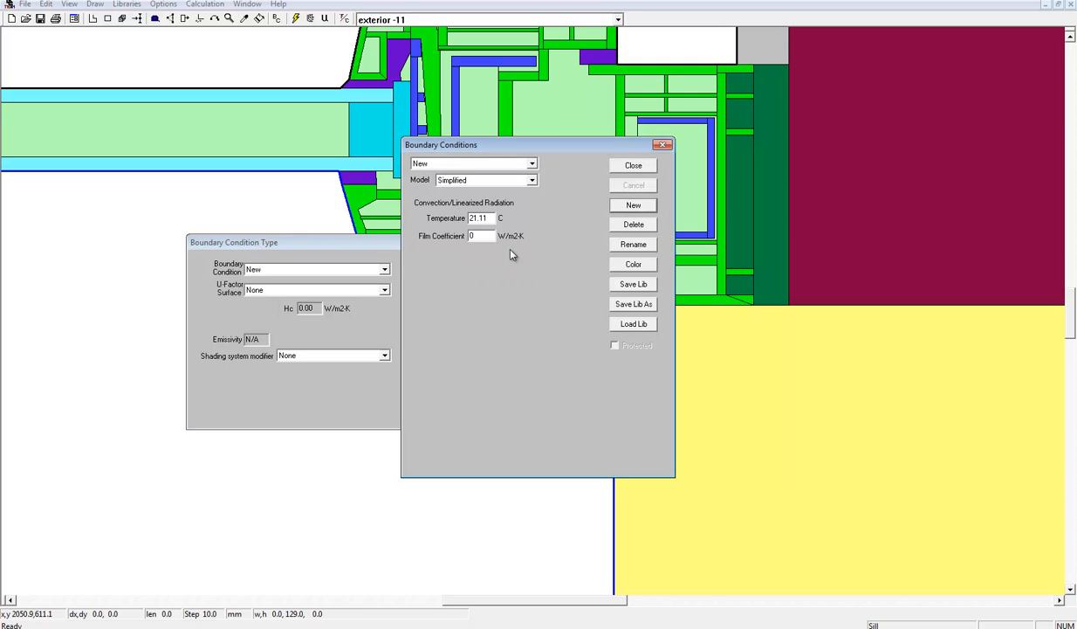
{"action": "left_click_drag", "start_coordinate": [488, 217], "coordinate": [465, 217]}
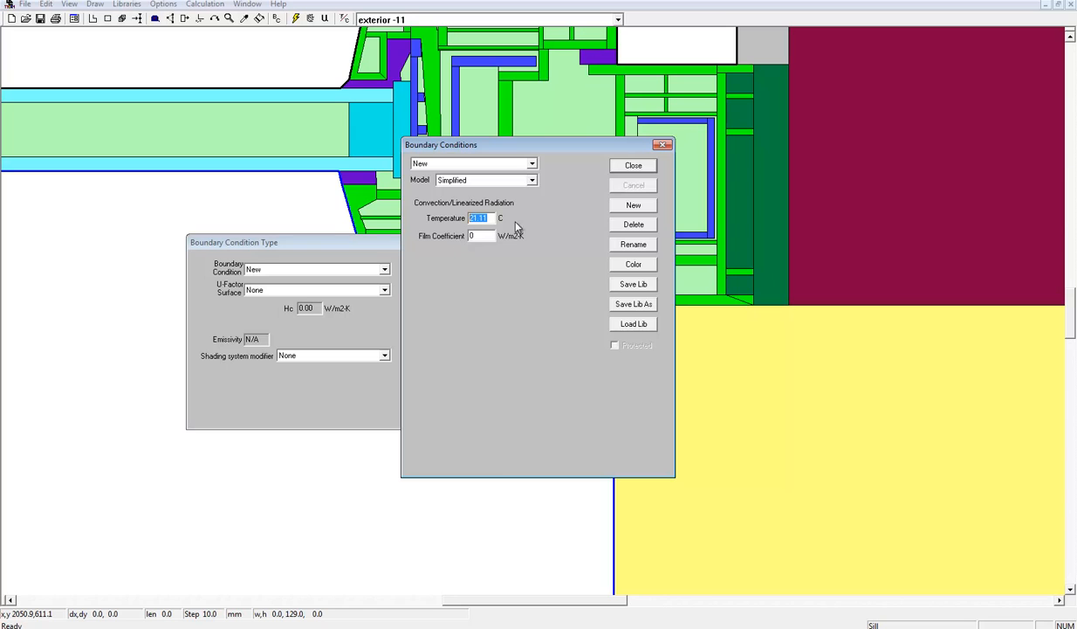
{"action": "left_click", "coordinate": [664, 149]}
{"action": "left_click", "coordinate": [445, 238]}
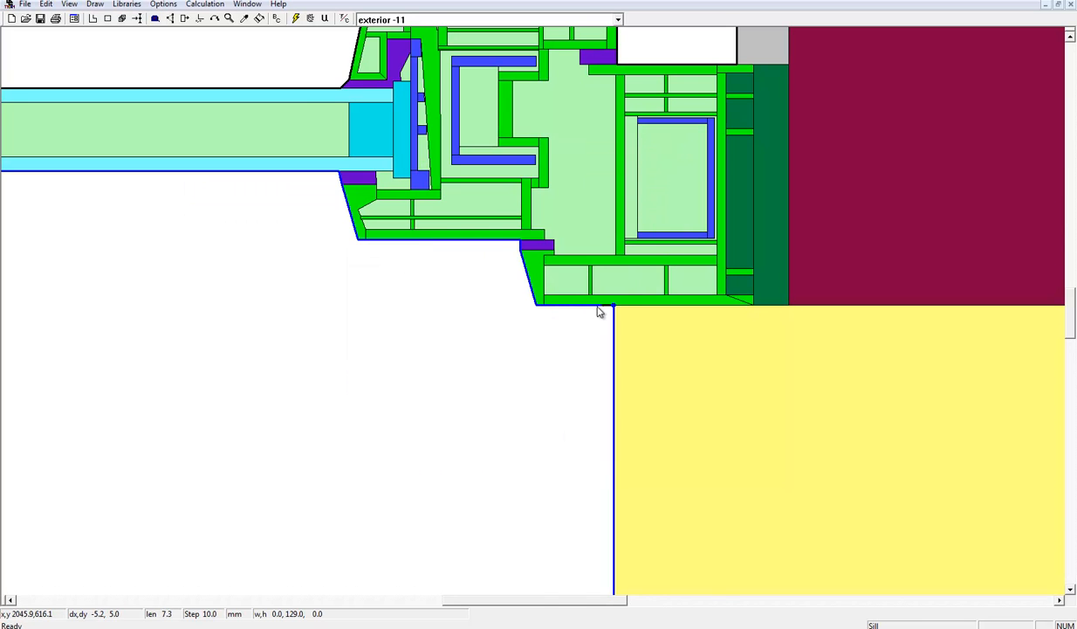
- Assign the exterior -11 boundary condition to the short segment under the window frame beside the insulation corner
{"action": "left_click", "coordinate": [599, 306]}
{"action": "left_click", "coordinate": [454, 19]}
{"action": "left_click", "coordinate": [408, 44]}
- Assign the exterior -11 boundary condition to the remaining outer insulation segments, around the building corner up to the wall's end
{"action": "scroll", "coordinate": [559, 419], "scroll_direction": "down", "scroll_amount": 3}
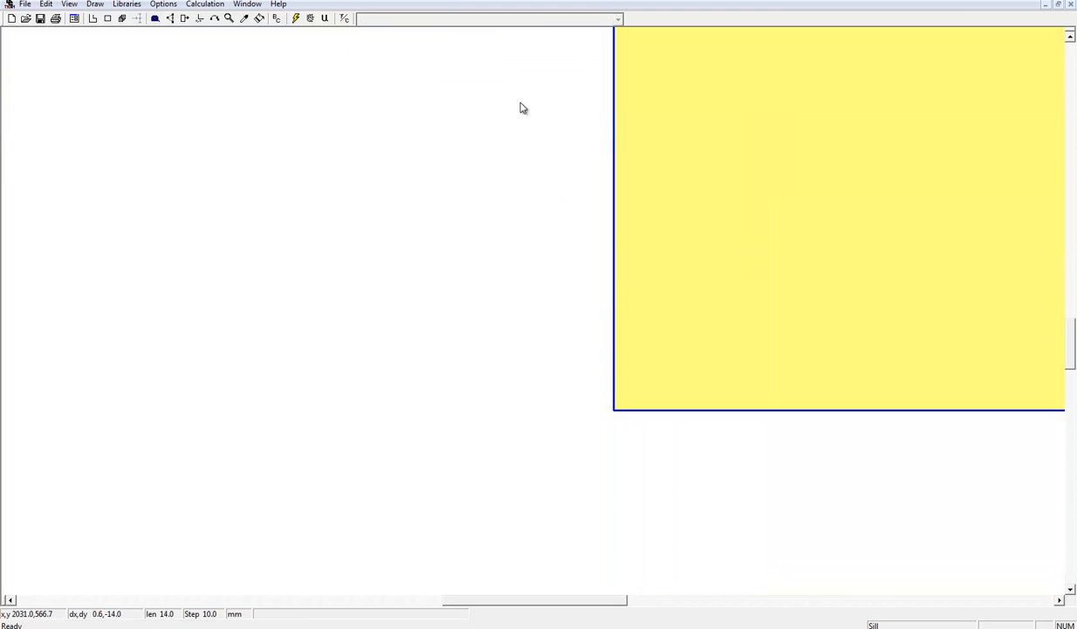
{"action": "left_click", "coordinate": [229, 18]}
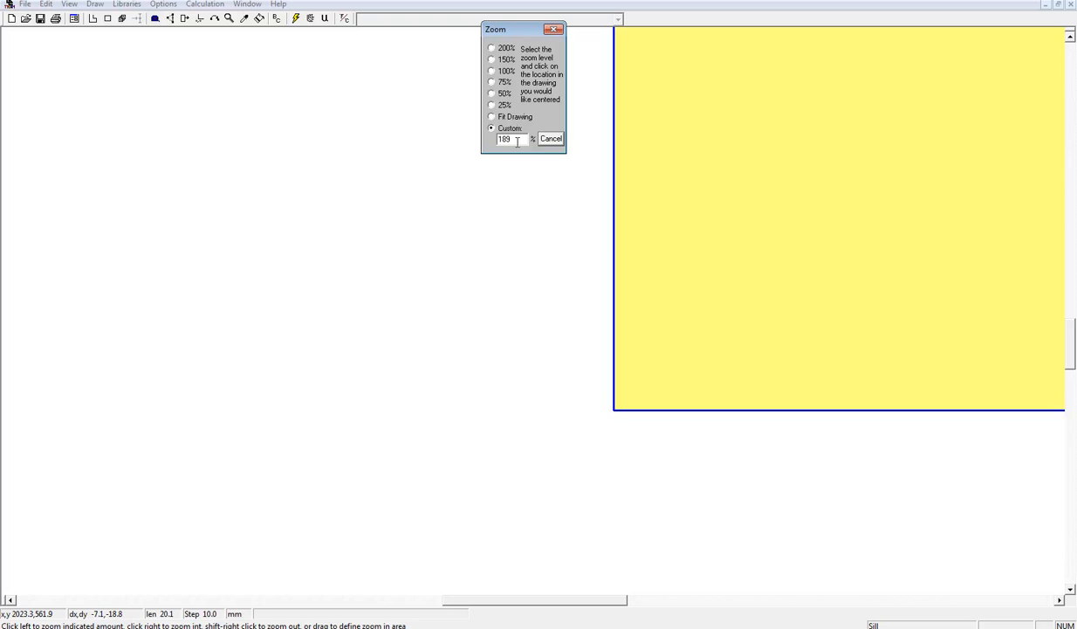
{"action": "left_click", "coordinate": [724, 316]}
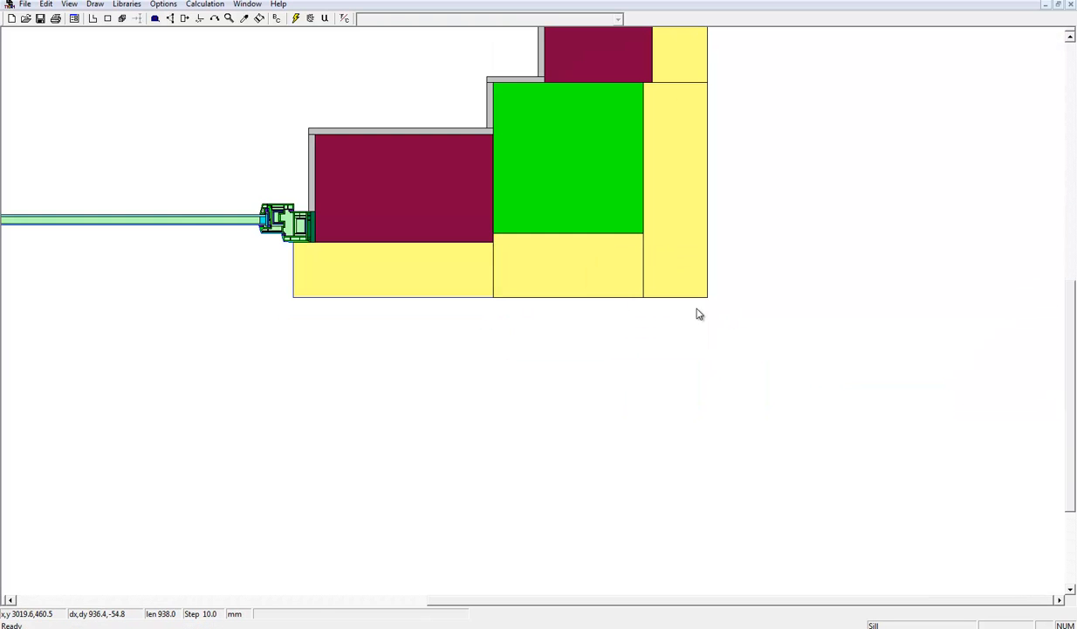
{"action": "left_click", "coordinate": [609, 297]}
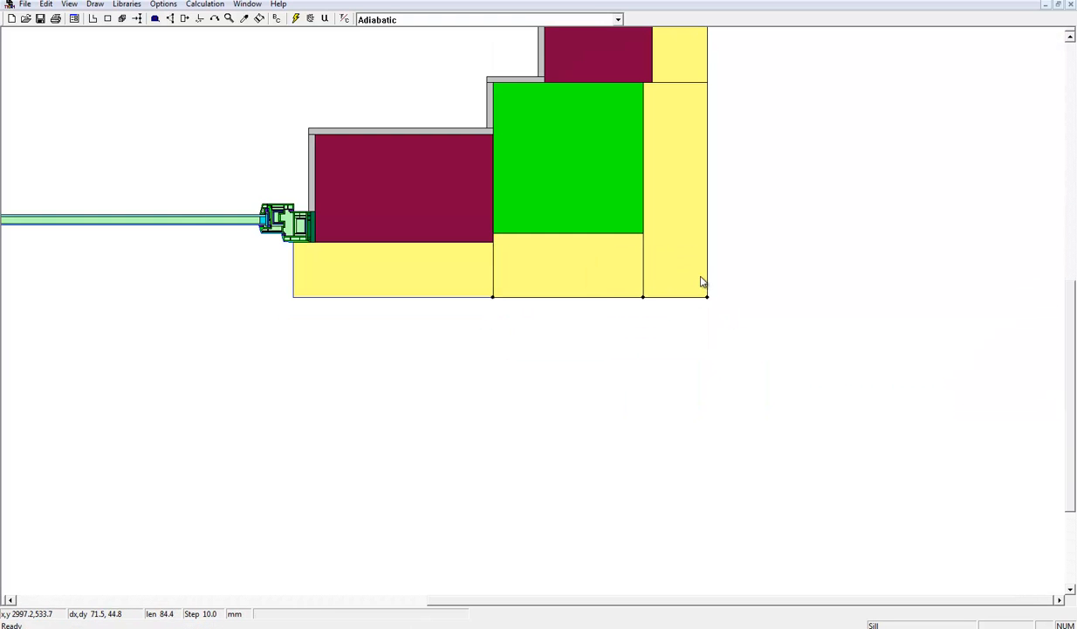
{"action": "scroll", "coordinate": [728, 180], "scroll_direction": "up", "scroll_amount": 3}
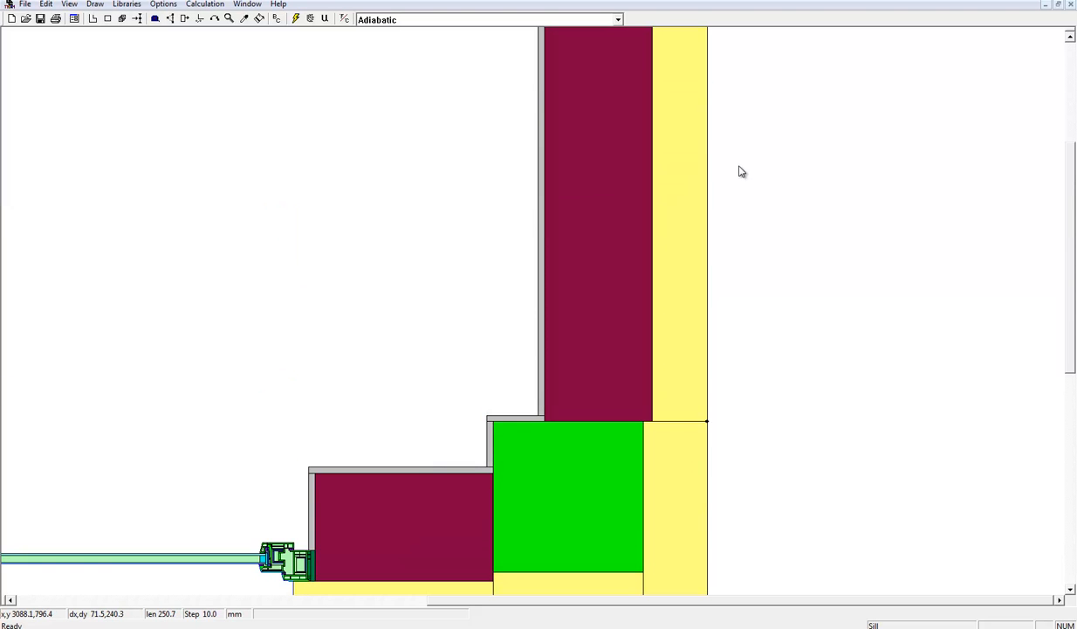
{"action": "scroll", "coordinate": [722, 211], "scroll_direction": "up", "scroll_amount": 2}
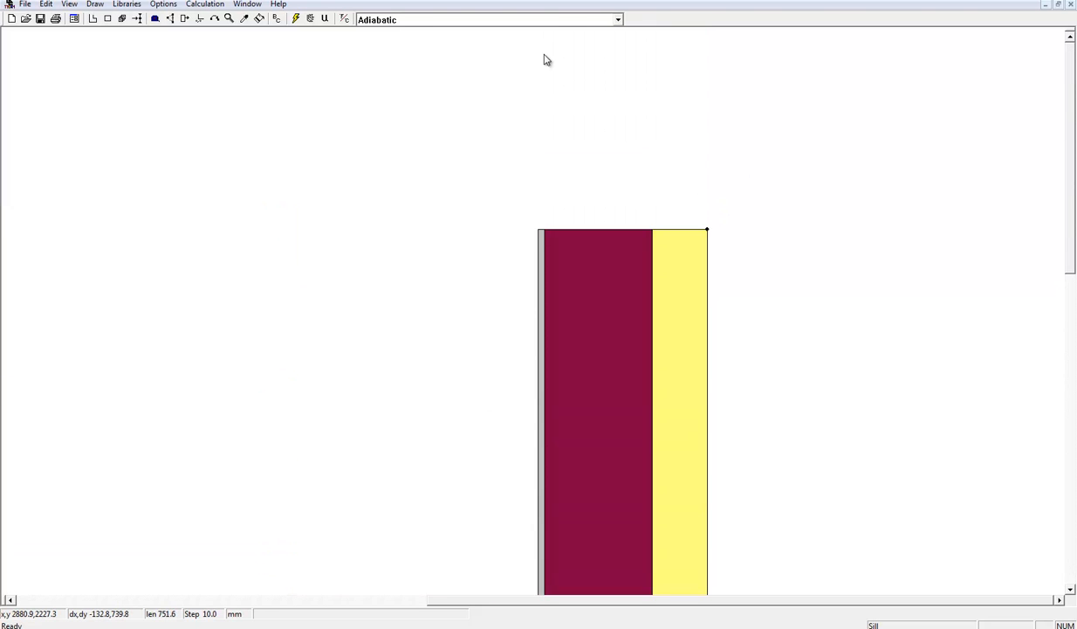
{"action": "scroll", "coordinate": [524, 53], "scroll_direction": "down", "scroll_amount": 2}
{"action": "left_click", "coordinate": [416, 21]}
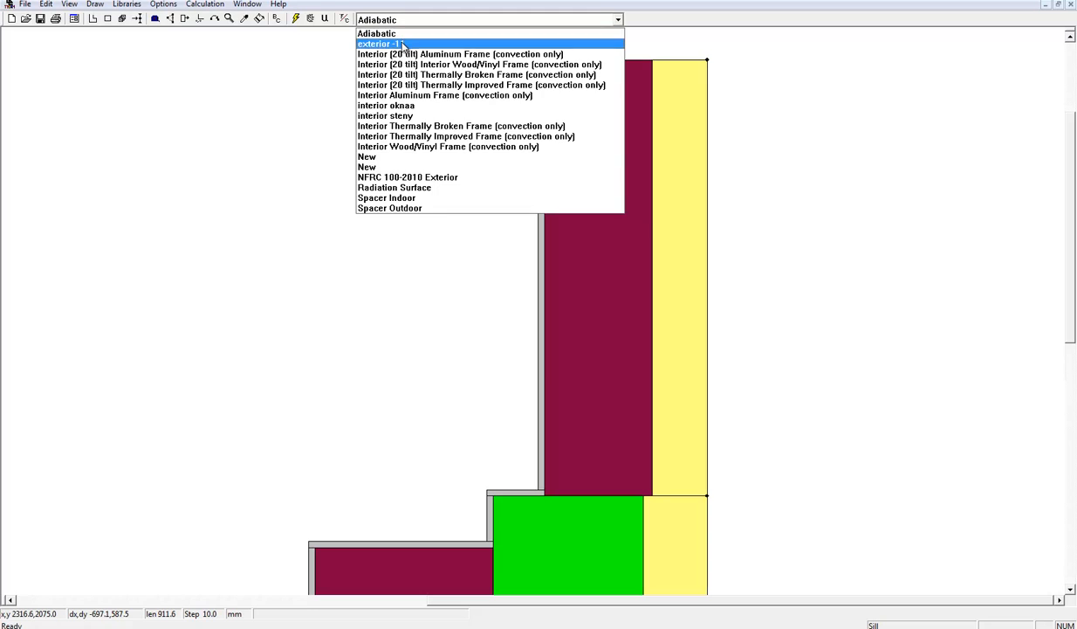
{"action": "left_click", "coordinate": [391, 43]}
{"action": "left_click", "coordinate": [476, 172]}
- Assign the interior steny boundary condition to the interior plaster segments from the wall's upper end down to the window frame
{"action": "left_click", "coordinate": [540, 166]}
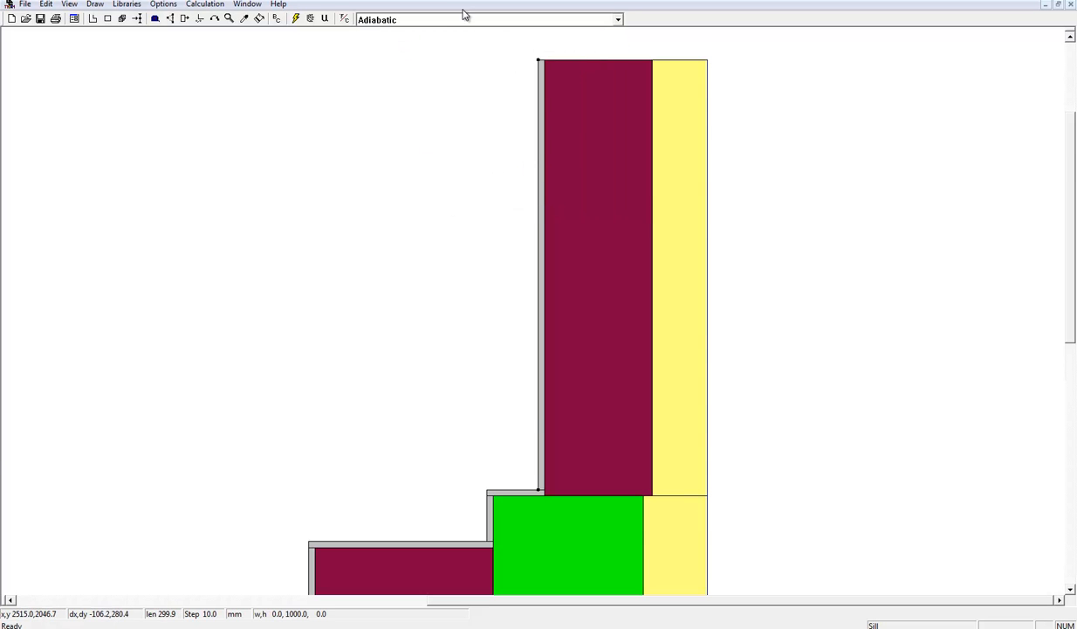
{"action": "scroll", "coordinate": [523, 325], "scroll_direction": "down", "scroll_amount": 2}
{"action": "left_click", "coordinate": [519, 328]}
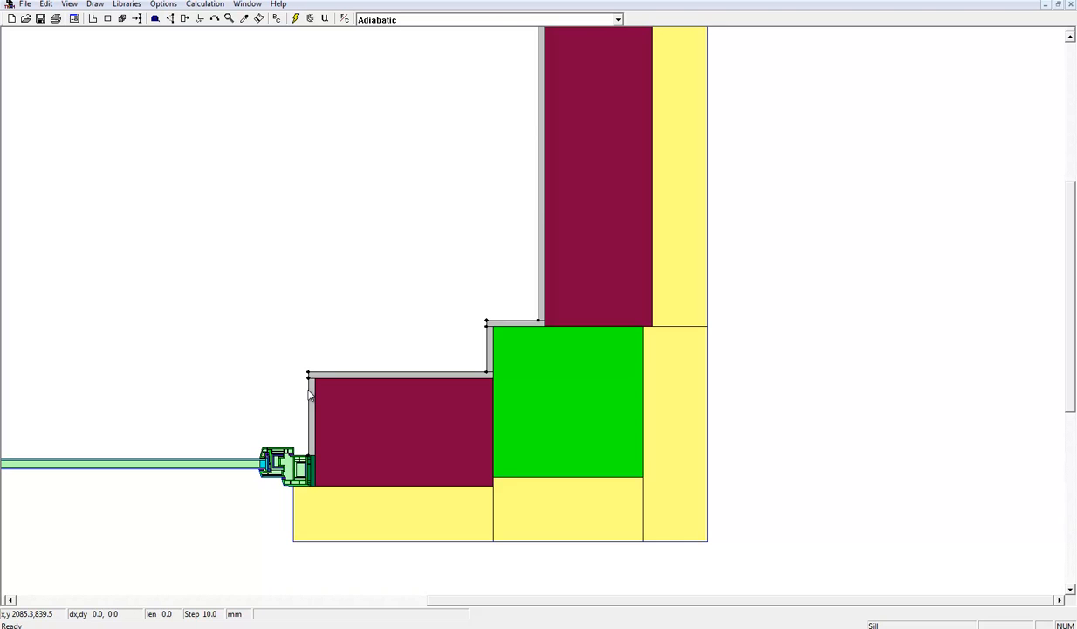
{"action": "left_click", "coordinate": [468, 19]}
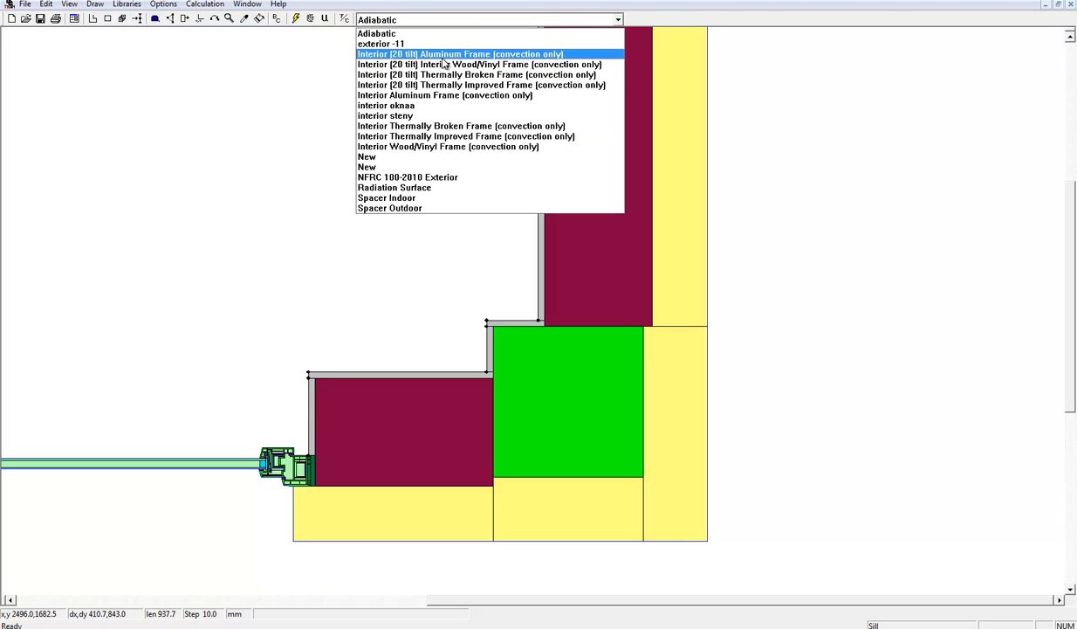
{"action": "left_click", "coordinate": [426, 116]}
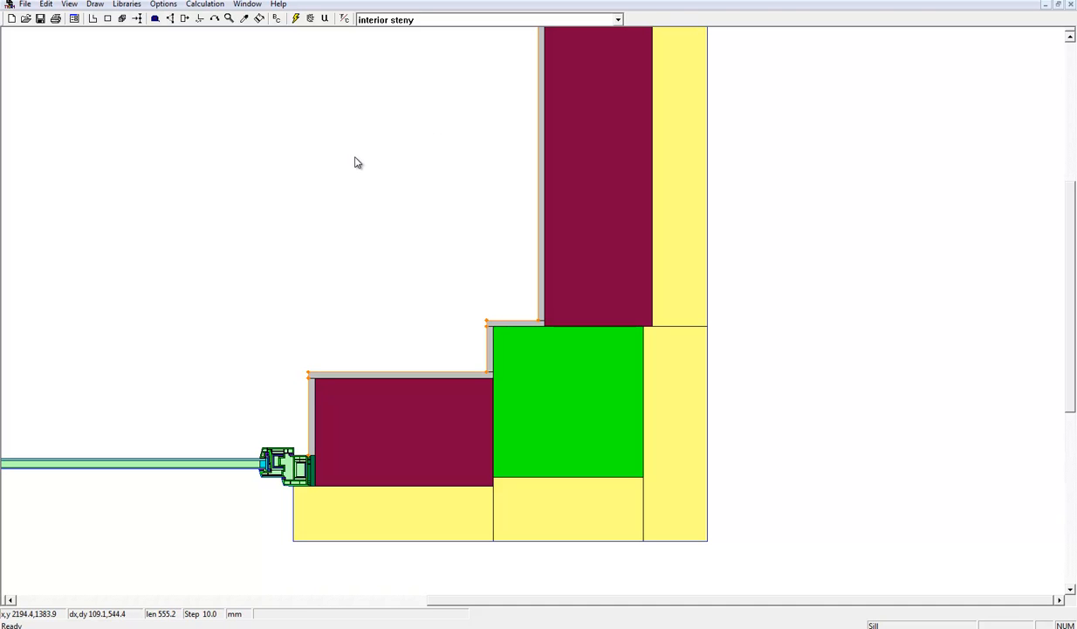
- Assign the interior oknaa boundary condition to the window frame's interior segments between the plaster reveal and the glazing
{"action": "right_click", "coordinate": [282, 453]}
{"action": "right_click", "coordinate": [548, 287]}
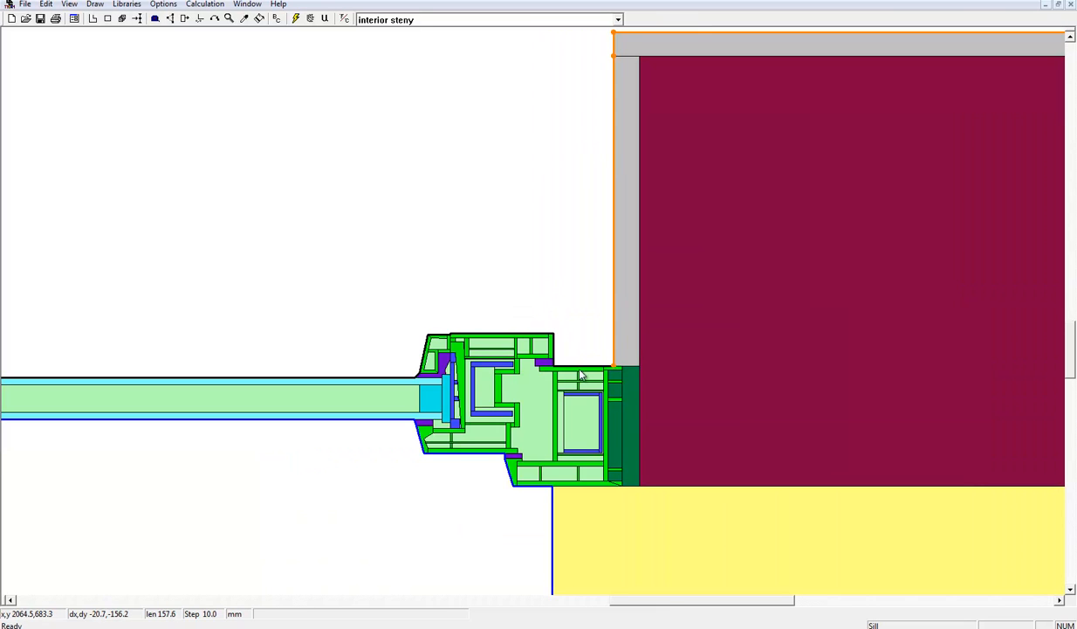
{"action": "left_click", "coordinate": [607, 365]}
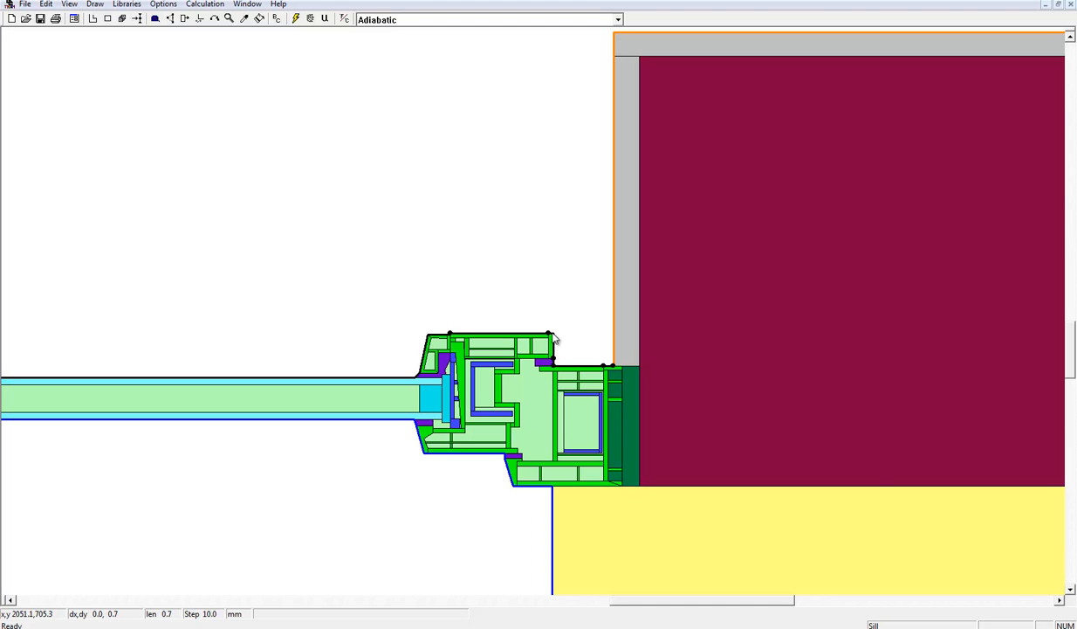
{"action": "left_click", "coordinate": [431, 340]}
{"action": "left_click", "coordinate": [409, 382]}
{"action": "left_click", "coordinate": [385, 20]}
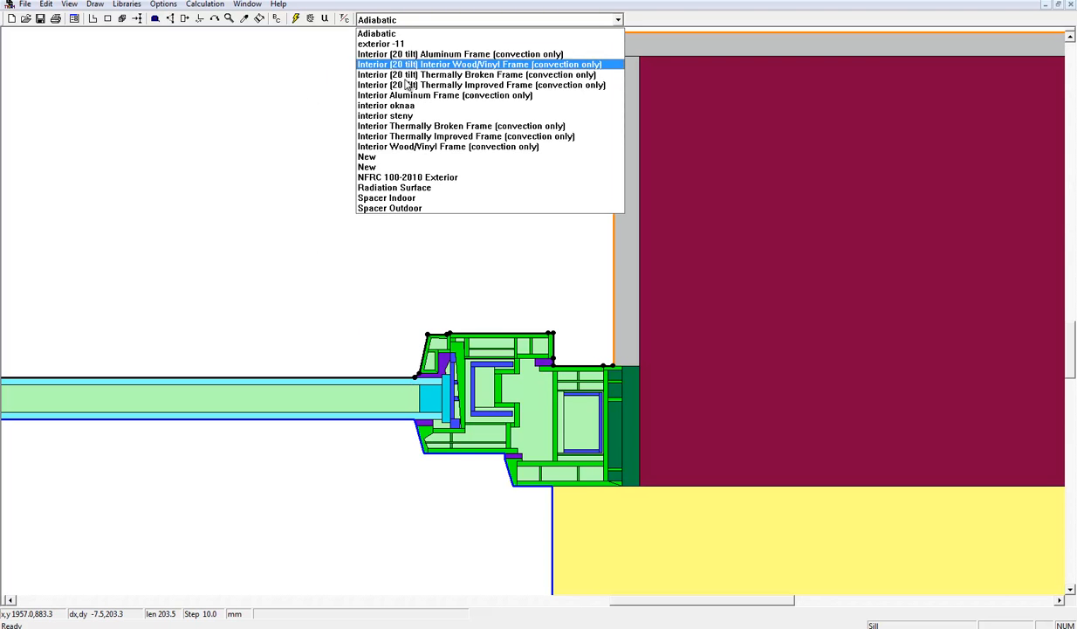
{"action": "left_click", "coordinate": [410, 105]}
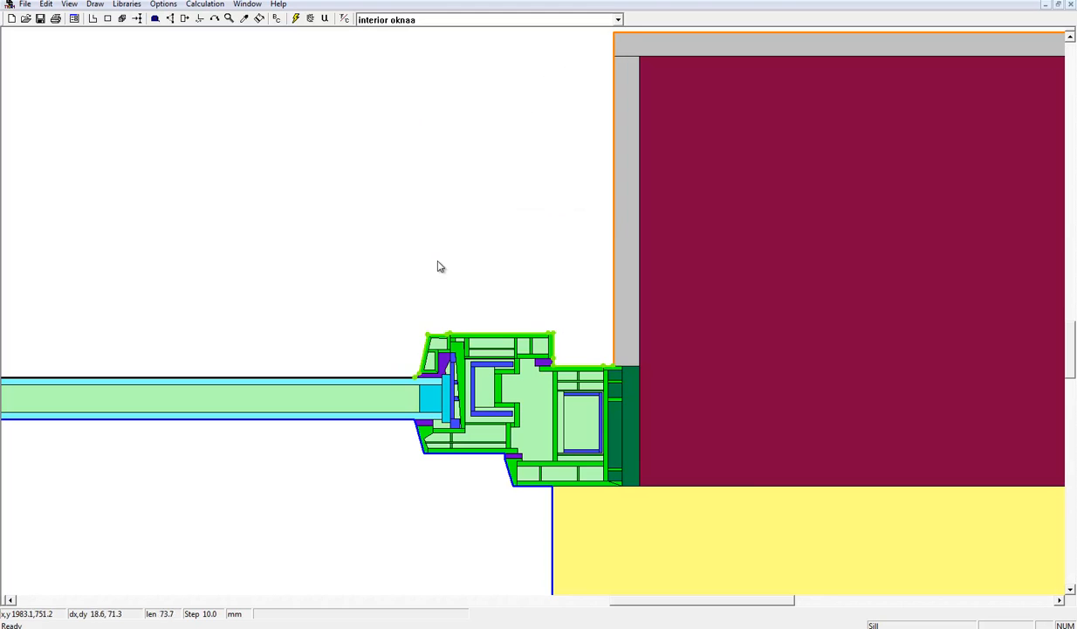
- Assign the interior oknaa boundary condition to the short leftover segments at the frame step and to the interior glazing edge
{"action": "right_click", "coordinate": [451, 345]}
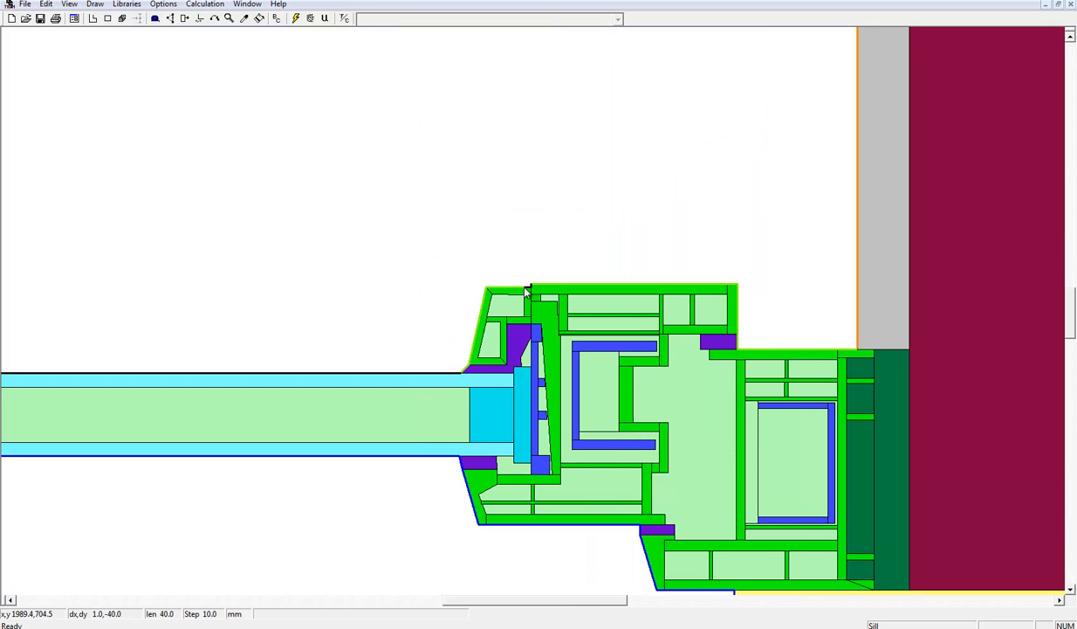
{"action": "right_click", "coordinate": [526, 288]}
{"action": "left_click", "coordinate": [534, 307]}
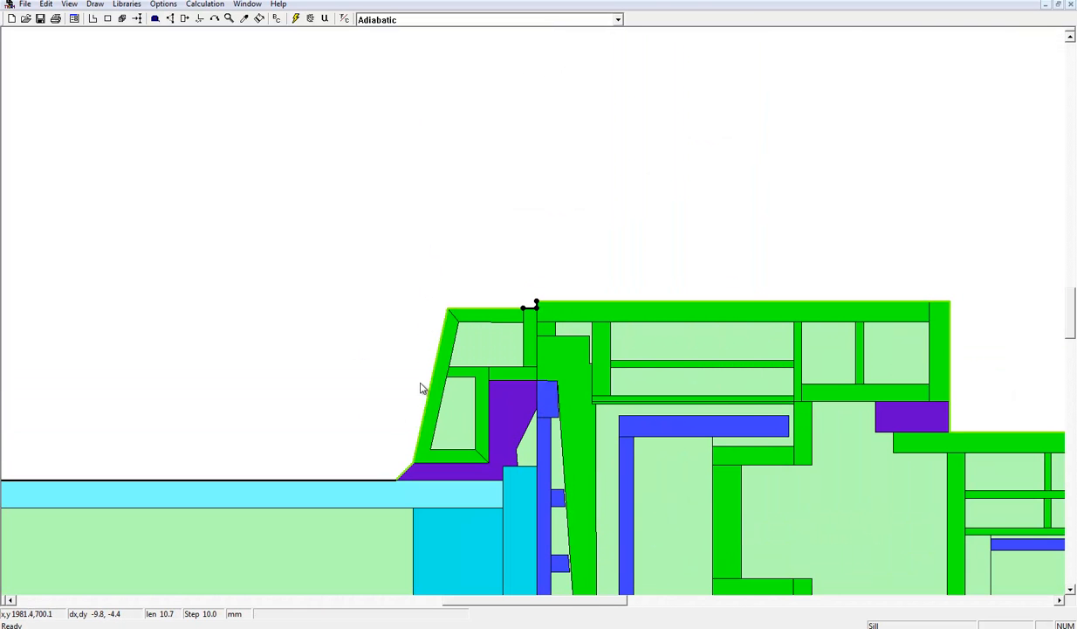
{"action": "key", "text": "Escape"}
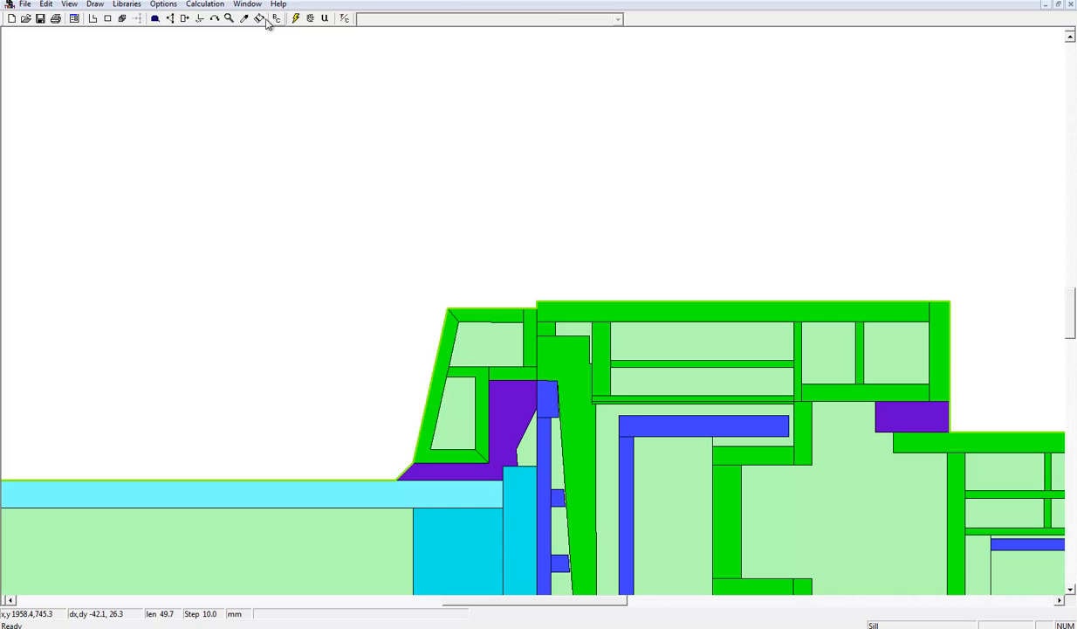
- Run the thermal simulation of the whole model without any U-factor tags defined
{"action": "left_click", "coordinate": [229, 19]}
{"action": "left_click", "coordinate": [509, 117]}
{"action": "left_click", "coordinate": [610, 277]}
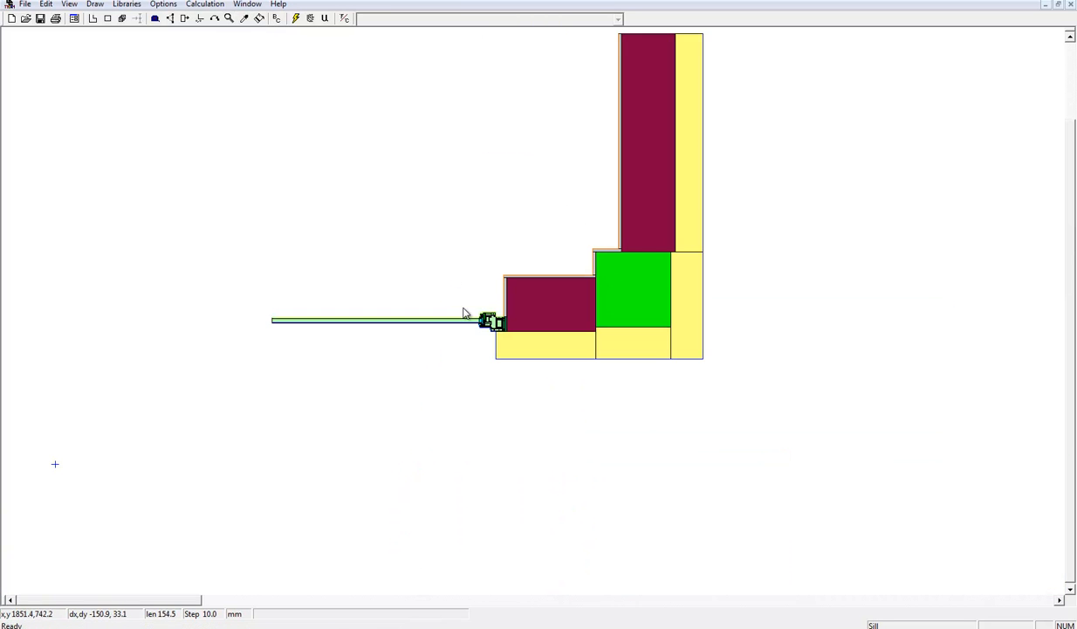
{"action": "left_click", "coordinate": [297, 19]}
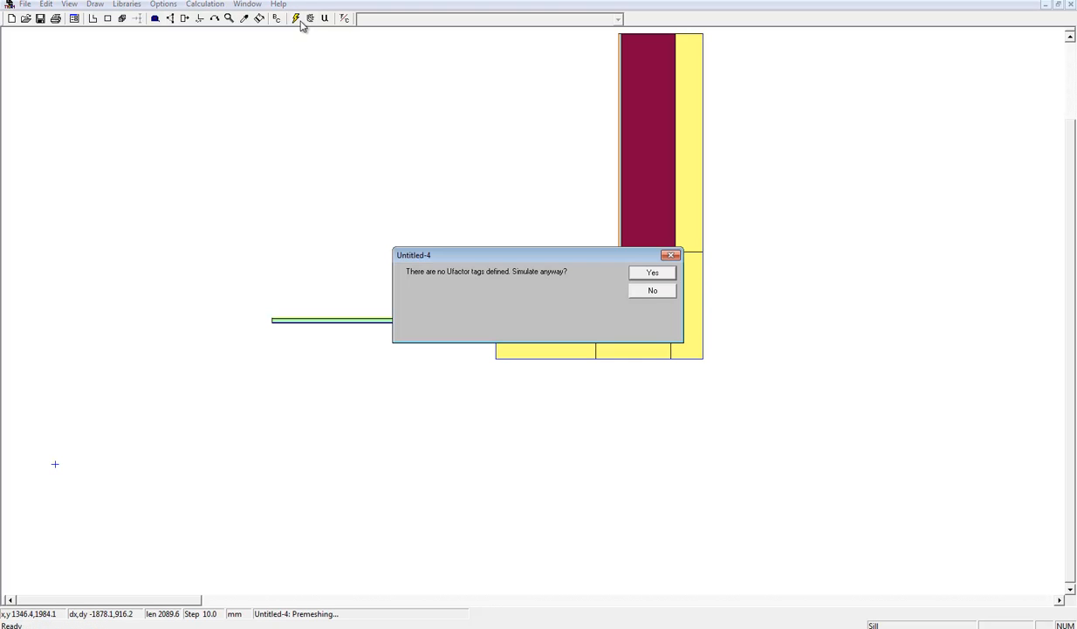
{"action": "left_click", "coordinate": [652, 273]}
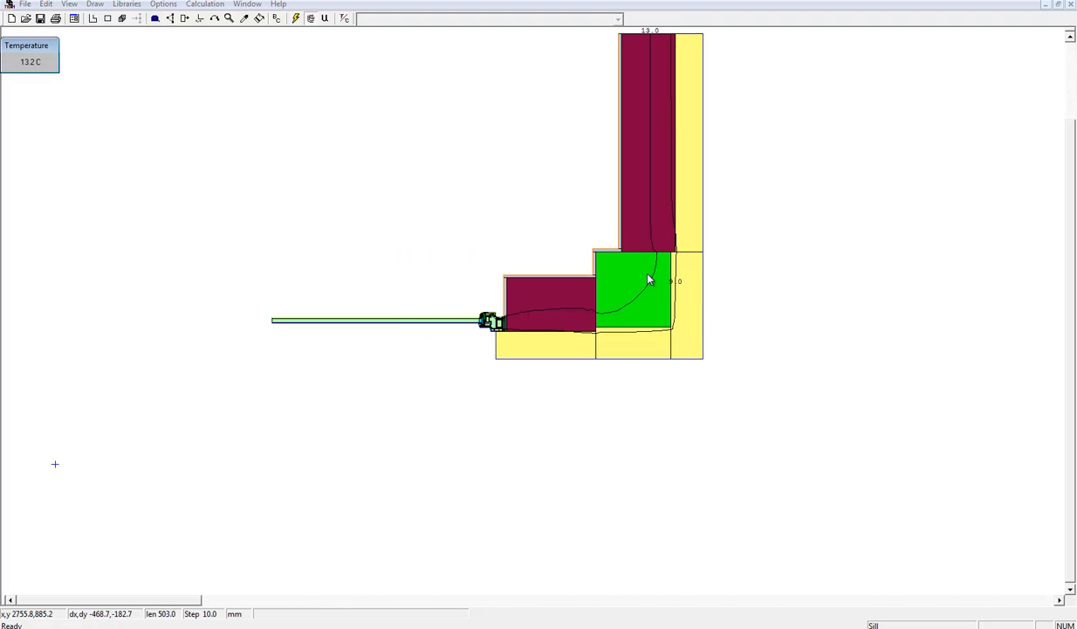
- Move the cursor temperature read-out away from the window edge and check that Temperature at Cursor is enabled
{"action": "left_click_drag", "start_coordinate": [14, 50], "coordinate": [32, 59]}
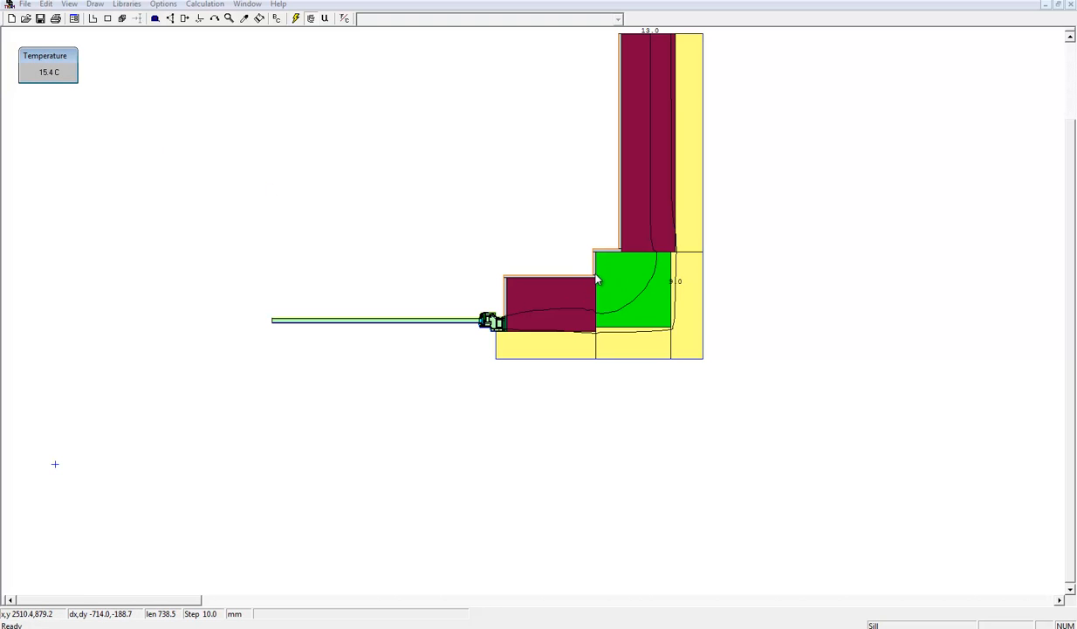
{"action": "left_click", "coordinate": [69, 4]}
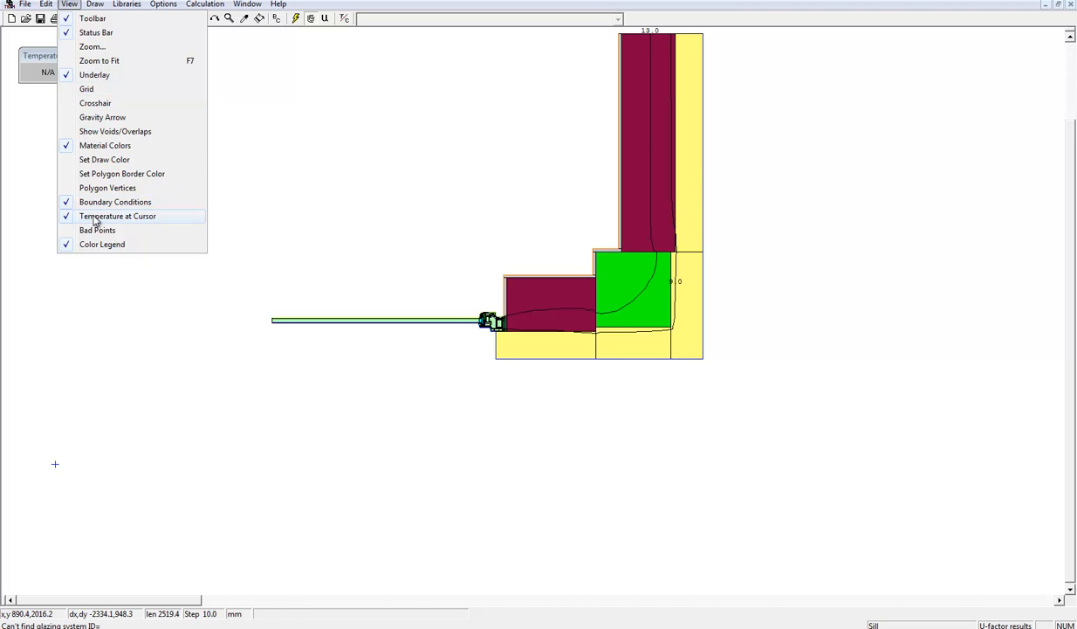
{"action": "left_click", "coordinate": [342, 238]}
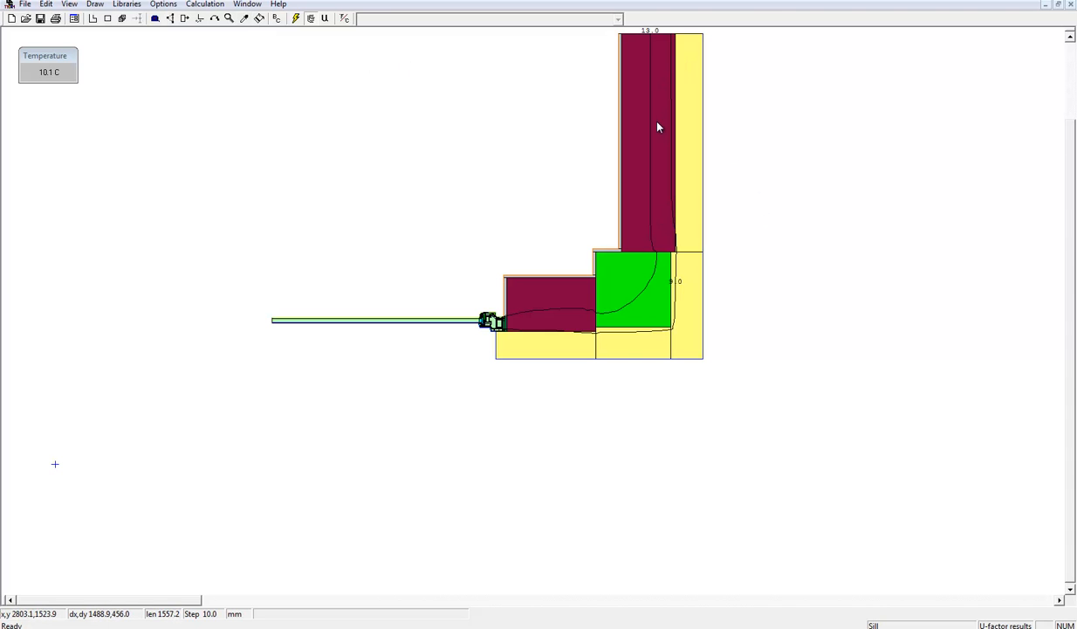
- Review the advanced isotherm settings in the results display options and switch the results display to Color Infrared
{"action": "left_click", "coordinate": [199, 5]}
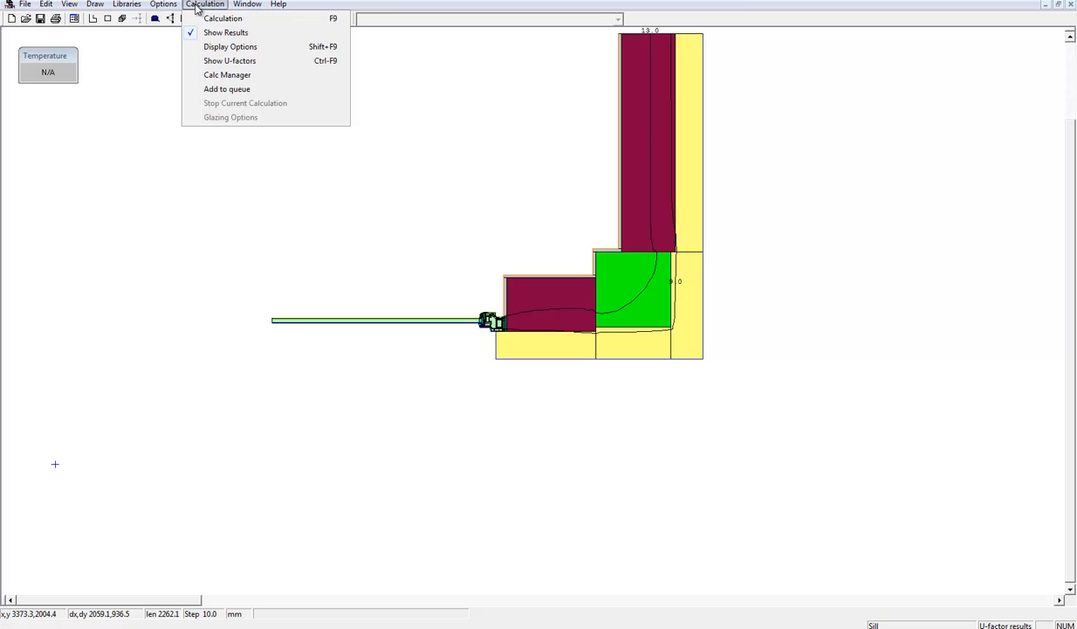
{"action": "left_click", "coordinate": [227, 47]}
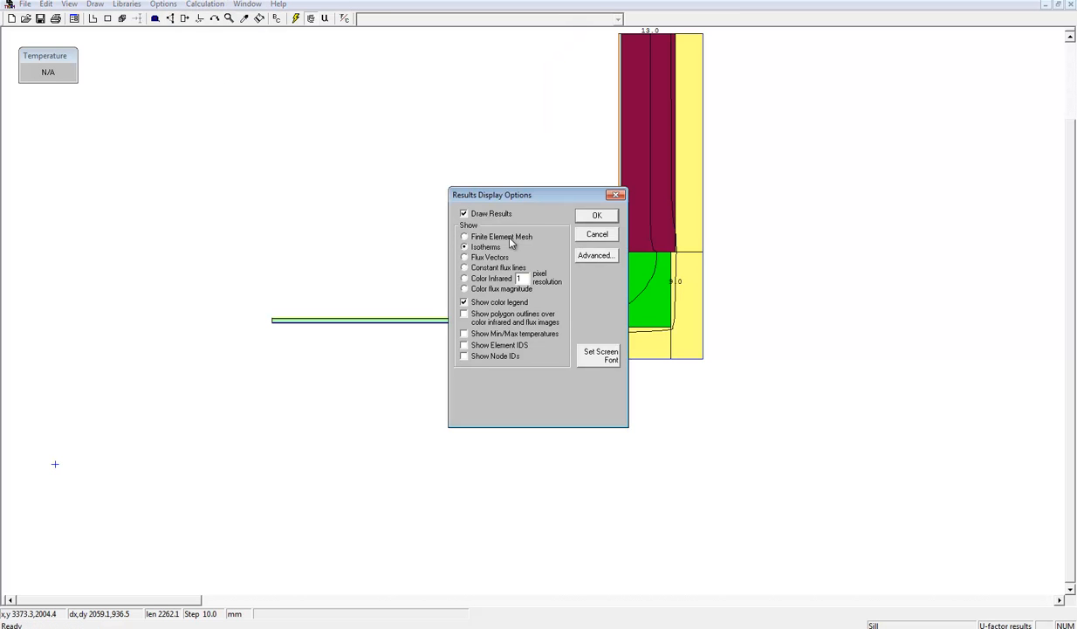
{"action": "left_click_drag", "start_coordinate": [490, 194], "coordinate": [233, 183]}
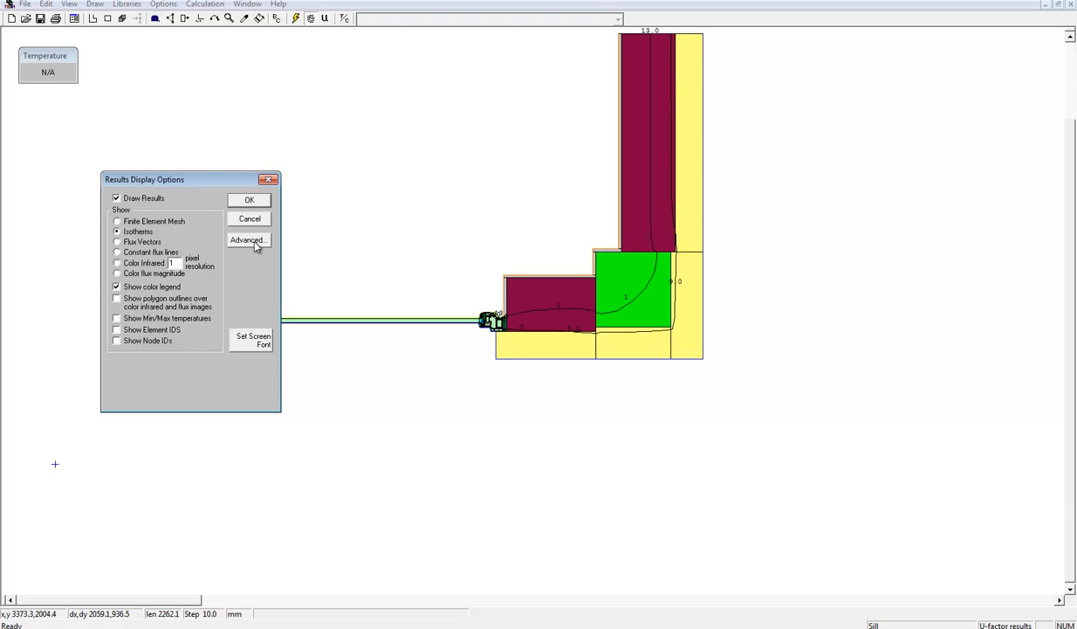
{"action": "left_click", "coordinate": [249, 240]}
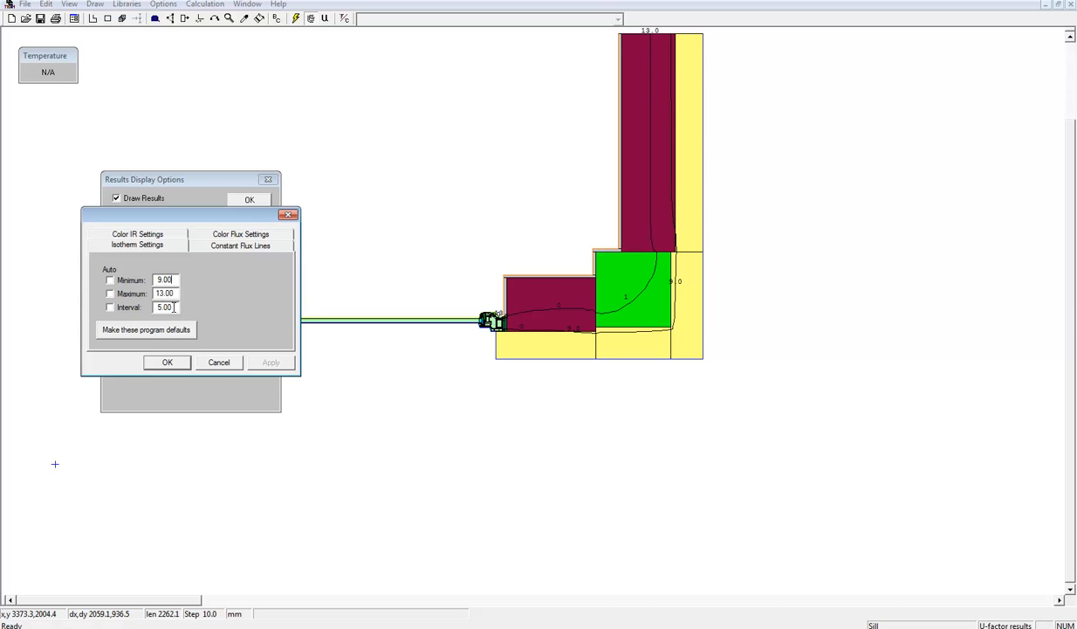
{"action": "left_click", "coordinate": [167, 362]}
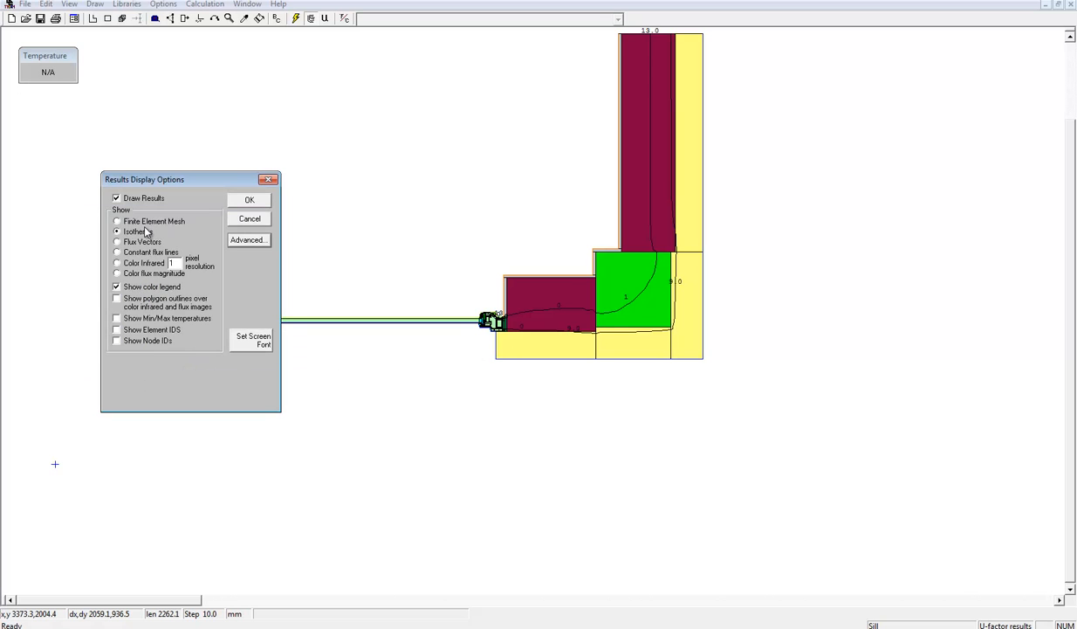
{"action": "left_click", "coordinate": [140, 264]}
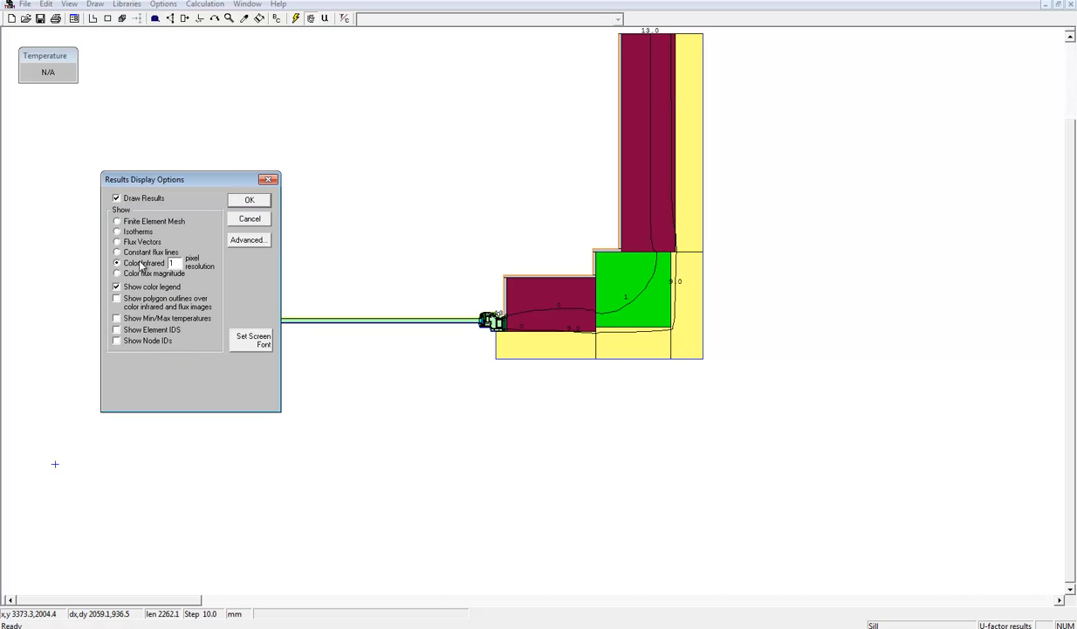
{"action": "left_click", "coordinate": [248, 201]}
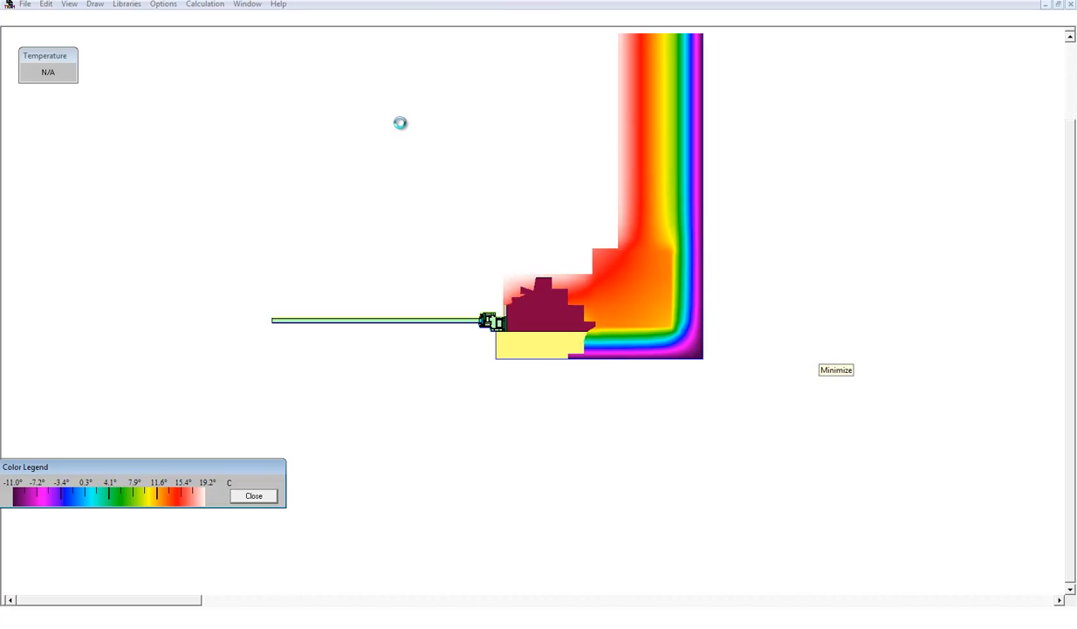
- Turn off Draw Results in the results display options so the material geometry is shown
{"action": "left_click", "coordinate": [213, 5]}
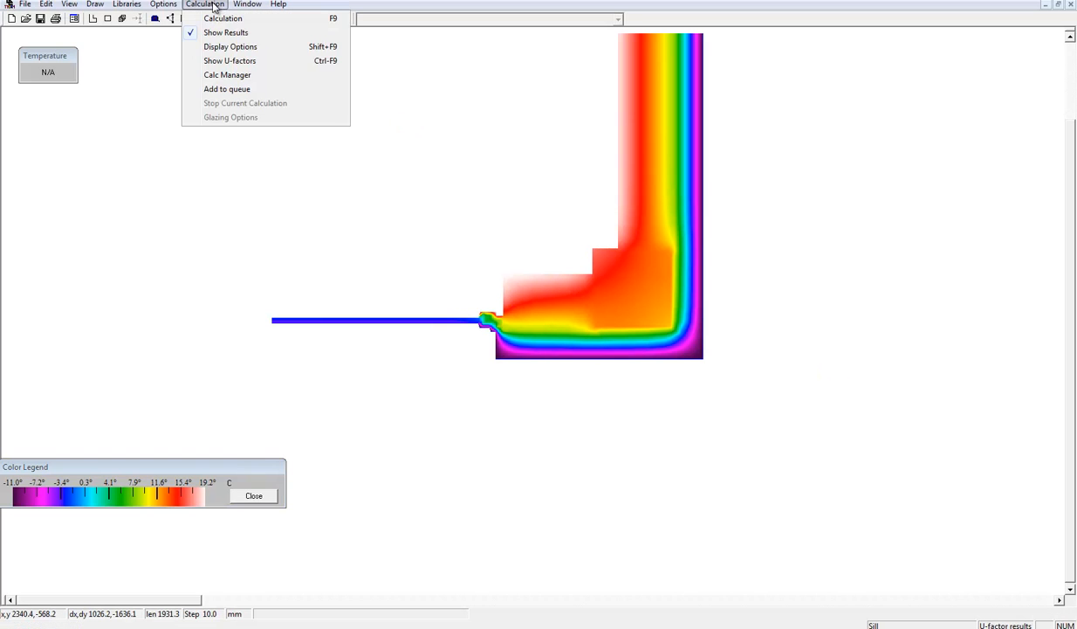
{"action": "left_click", "coordinate": [231, 46]}
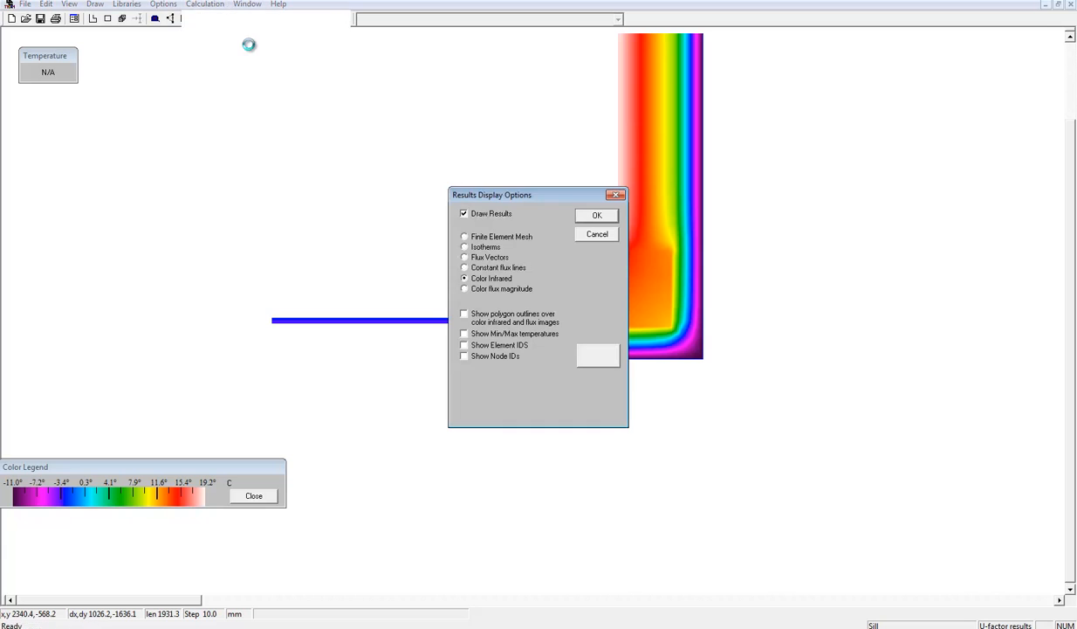
{"action": "left_click", "coordinate": [491, 214]}
{"action": "left_click", "coordinate": [591, 222]}
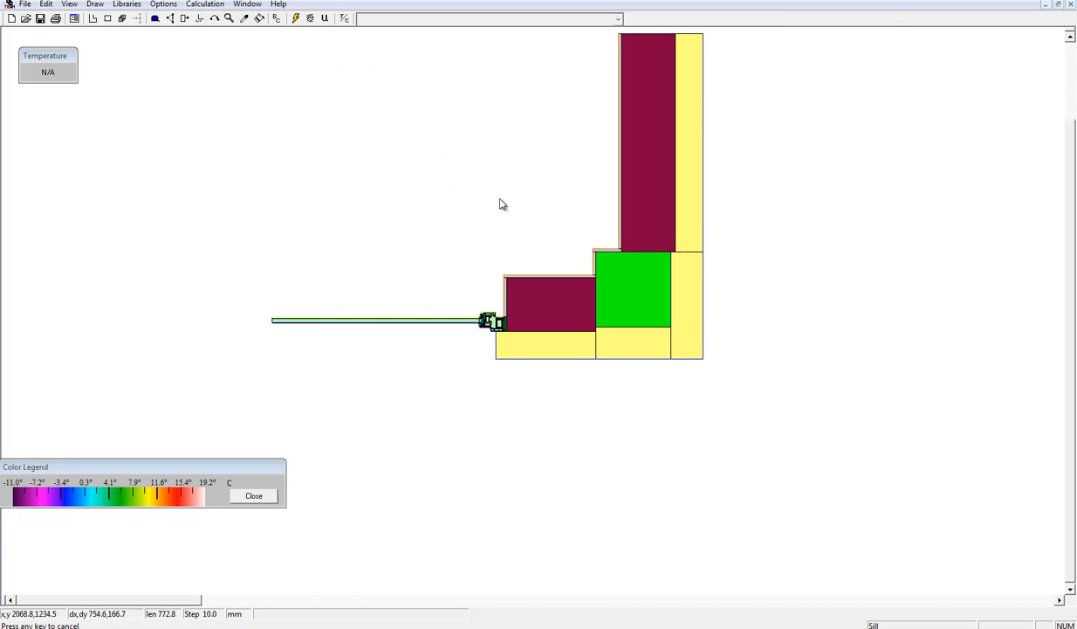
- Change the model's gravity vector direction to Into screen and close the gravity vector display
{"action": "right_click", "coordinate": [493, 190]}
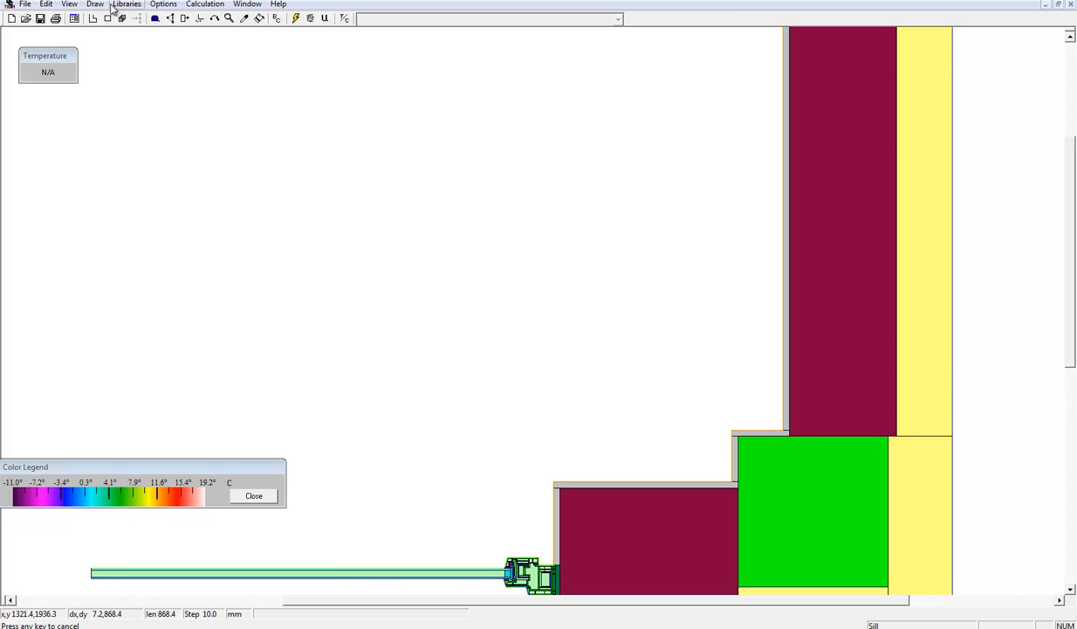
{"action": "left_click", "coordinate": [187, 5]}
{"action": "mouse_move", "coordinate": [163, 7]}
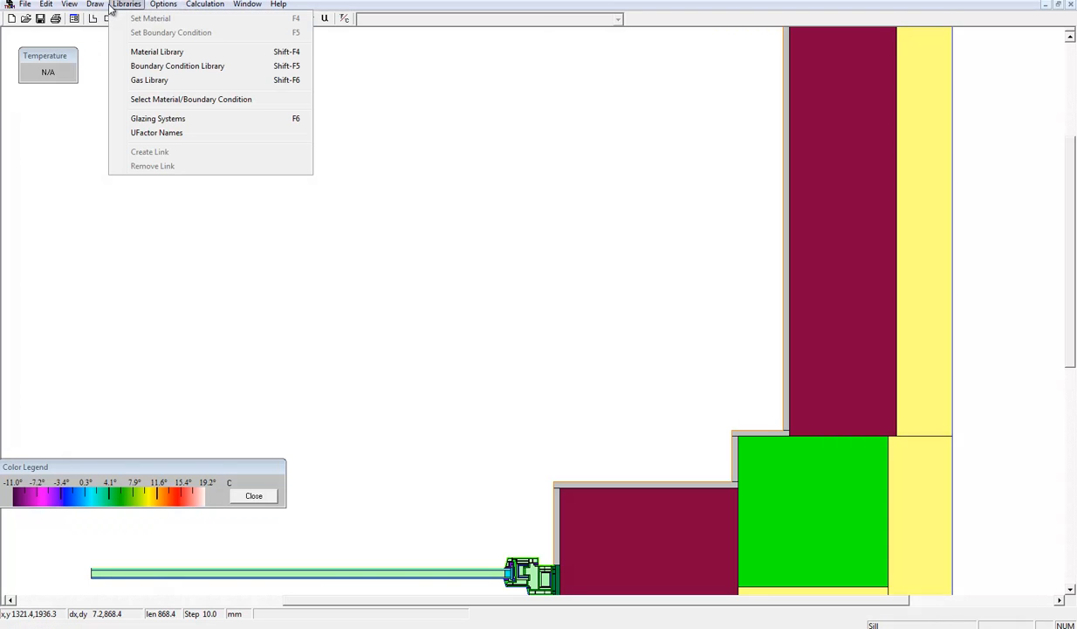
{"action": "mouse_move", "coordinate": [80, 7]}
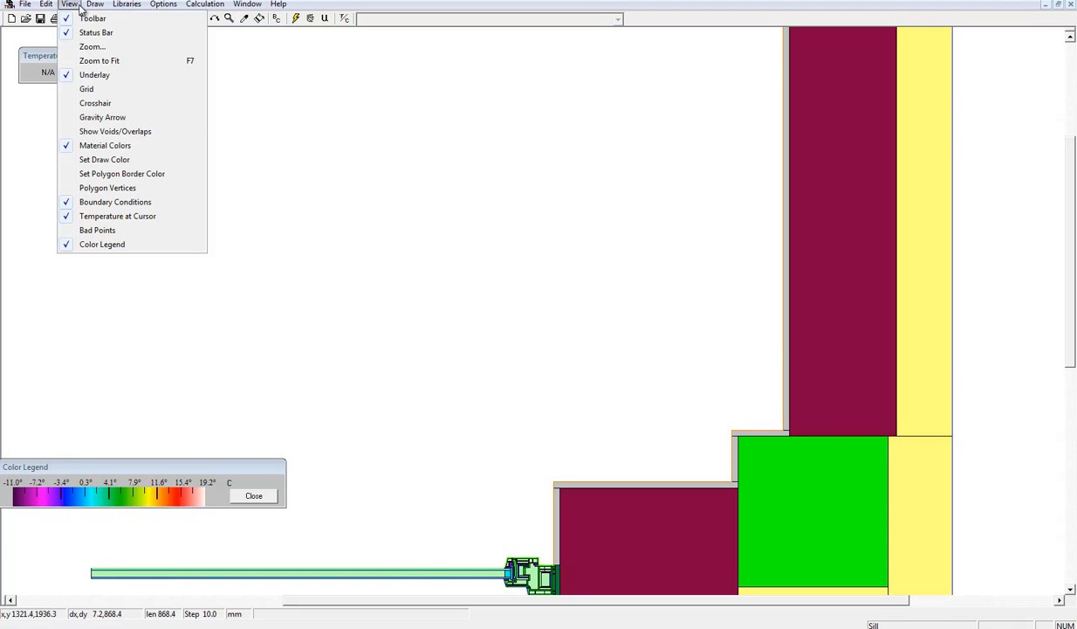
{"action": "left_click", "coordinate": [93, 117]}
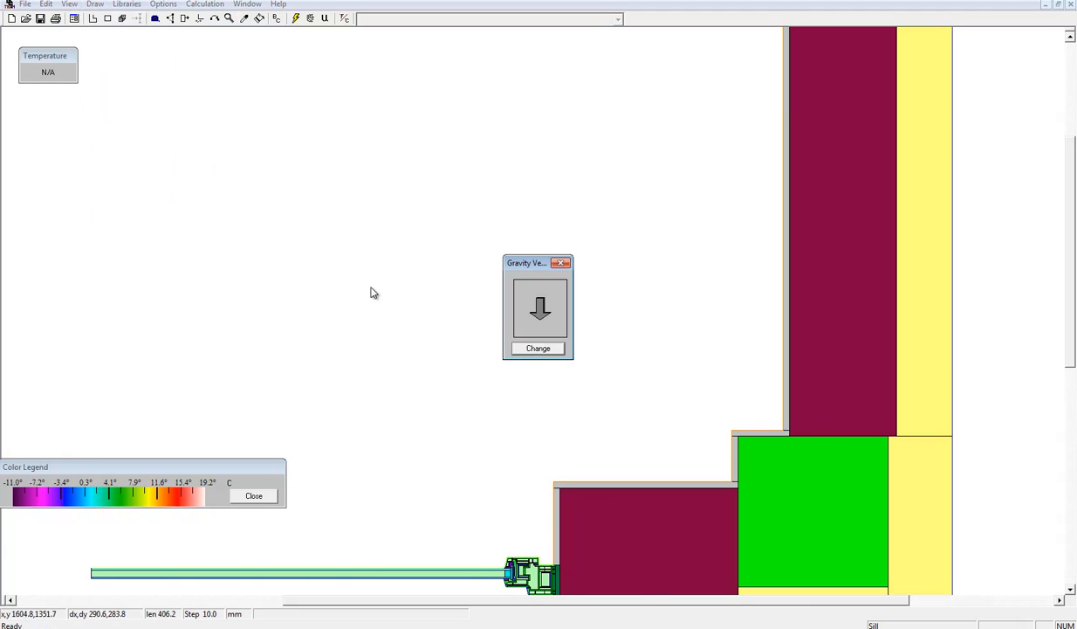
{"action": "left_click", "coordinate": [543, 348]}
{"action": "left_click", "coordinate": [538, 306]}
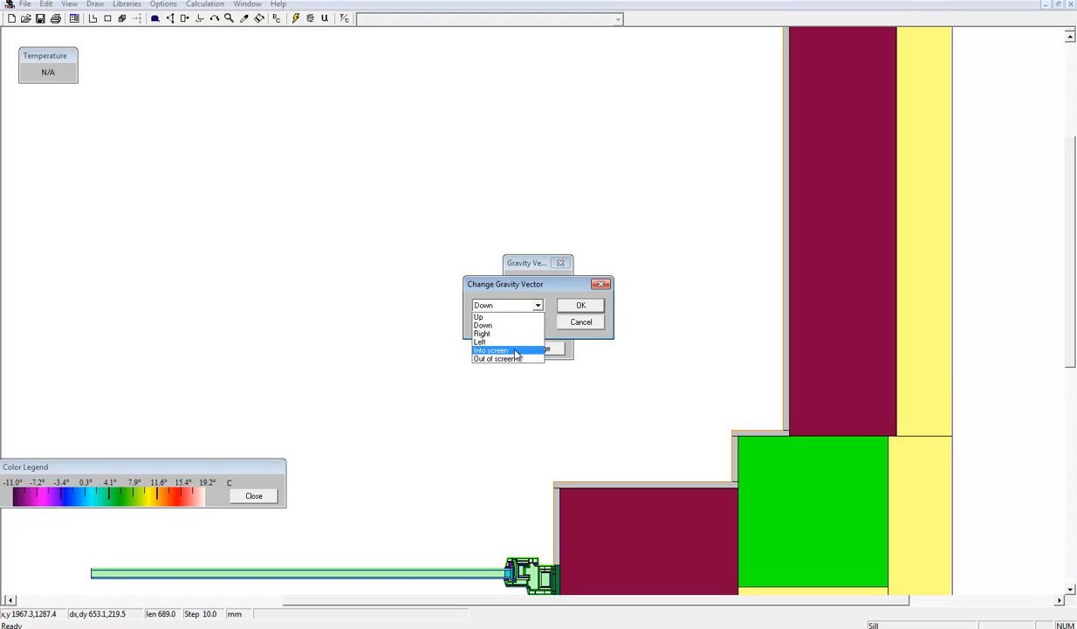
{"action": "left_click", "coordinate": [516, 351]}
{"action": "left_click", "coordinate": [579, 306]}
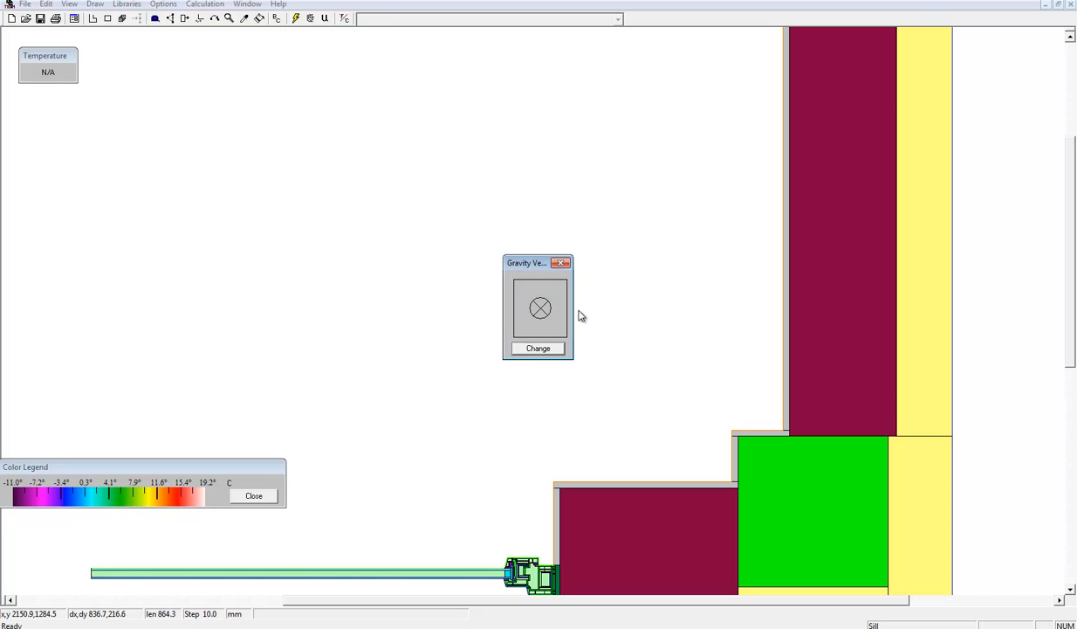
{"action": "left_click", "coordinate": [560, 262]}
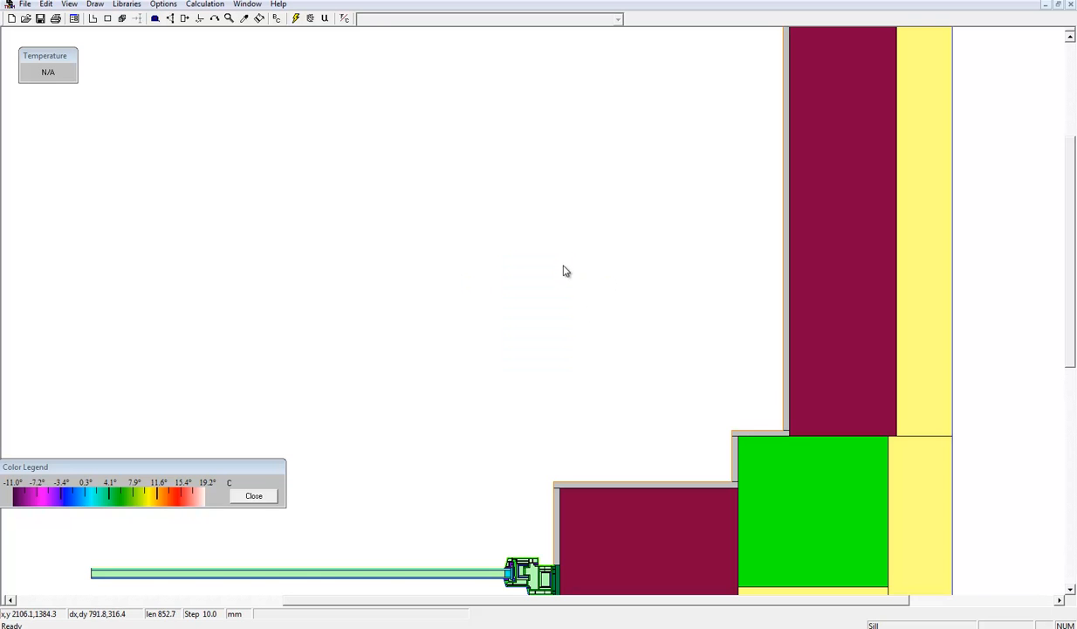
- Rerun the thermal simulation of the whole model with the new gravity direction, without U-factor tags
{"action": "left_click", "coordinate": [295, 18]}
{"action": "left_click", "coordinate": [653, 274]}
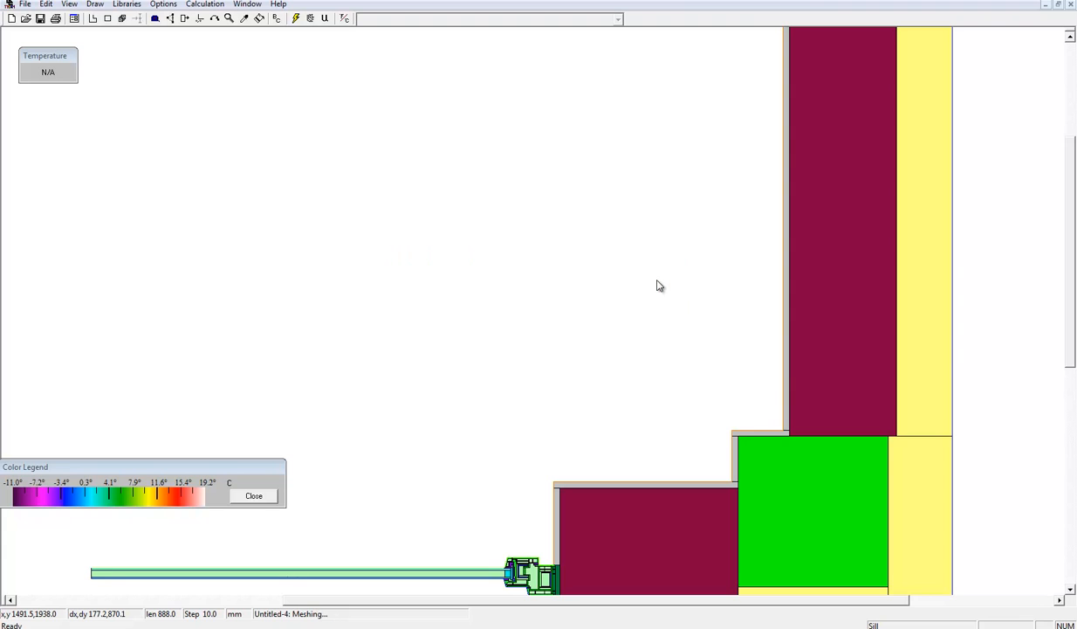